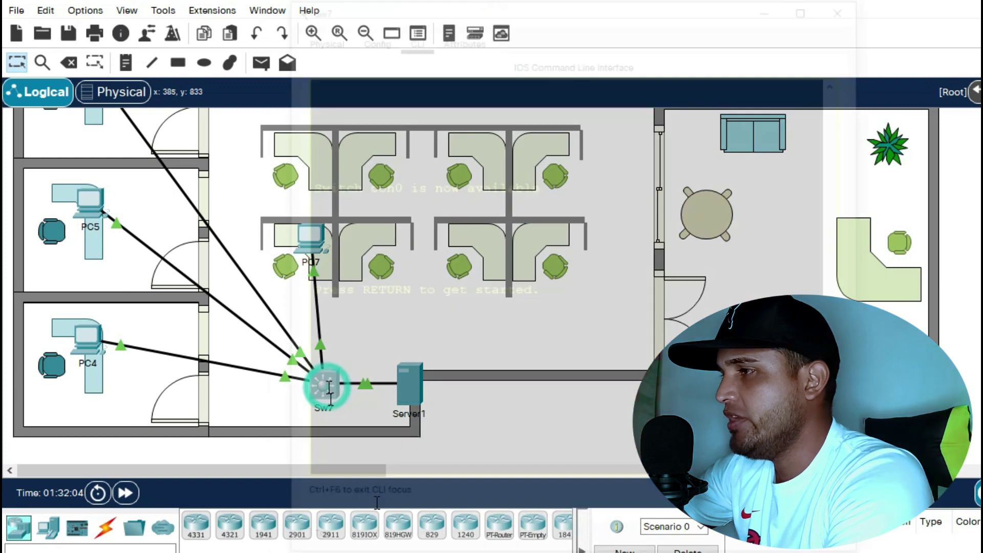
Start Sw7's command-line session, enter privileged mode with EN and go to global configuration with conf t.
click(390, 378)
key(Return)
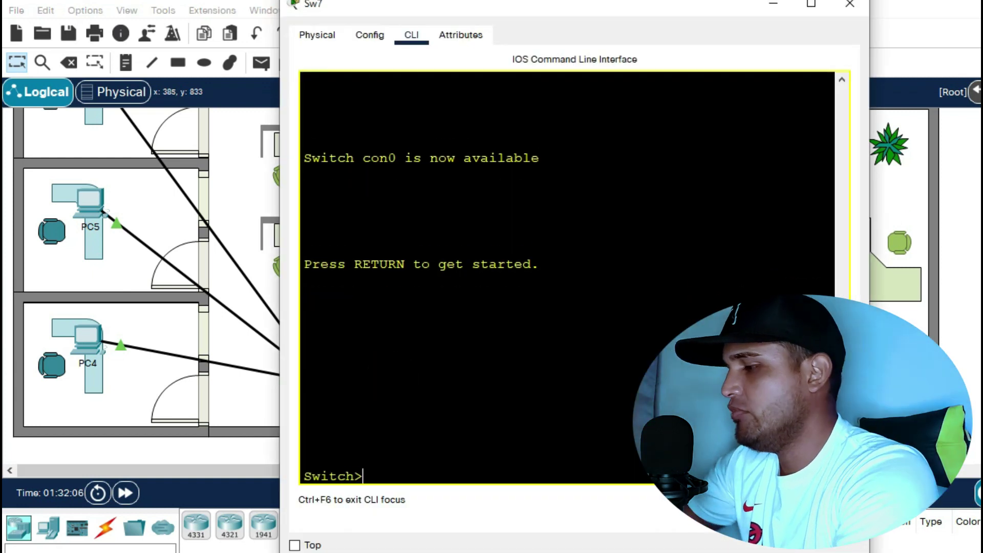
key(Return)
text(E)
text(N)
key(Return)
text(conf t)
key(Return)
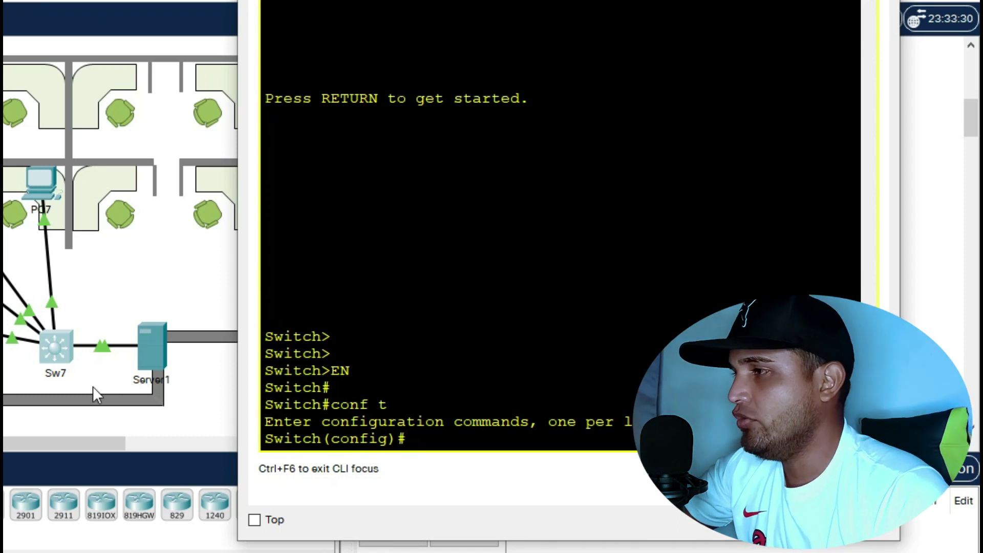
Unplug the Server1 cable from Sw7 and reconnect it to Sw7's FastEthernet0/5 port.
click(104, 393)
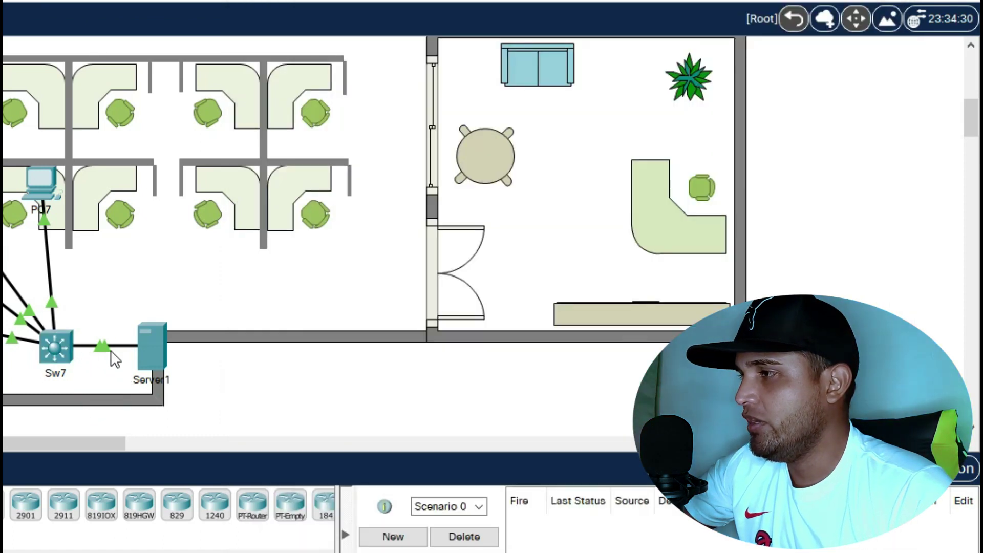
click(97, 345)
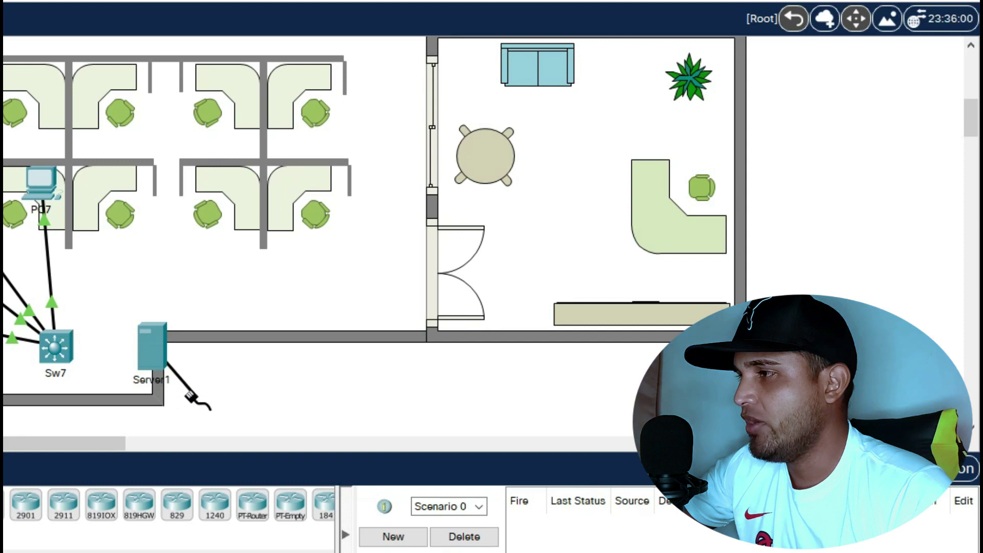
click(65, 357)
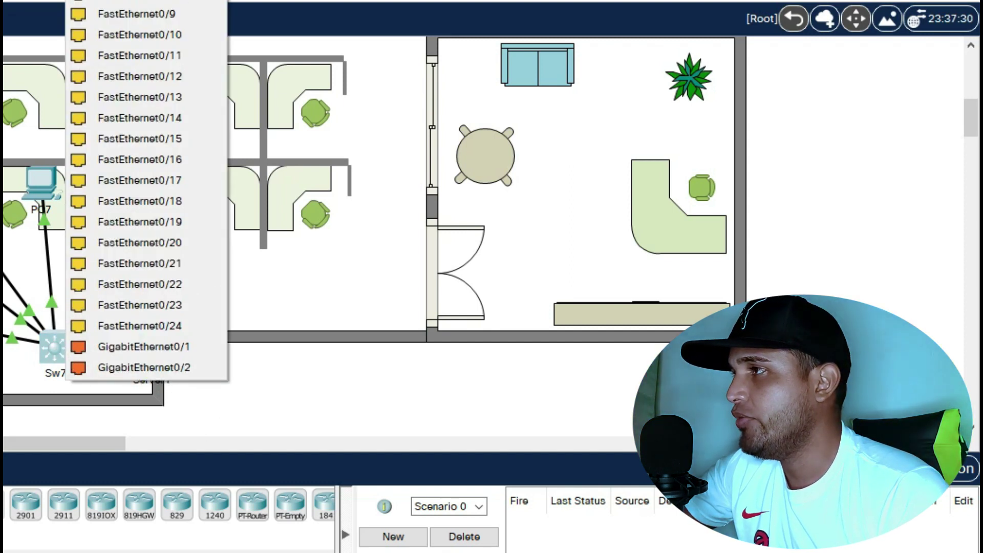
click(177, 354)
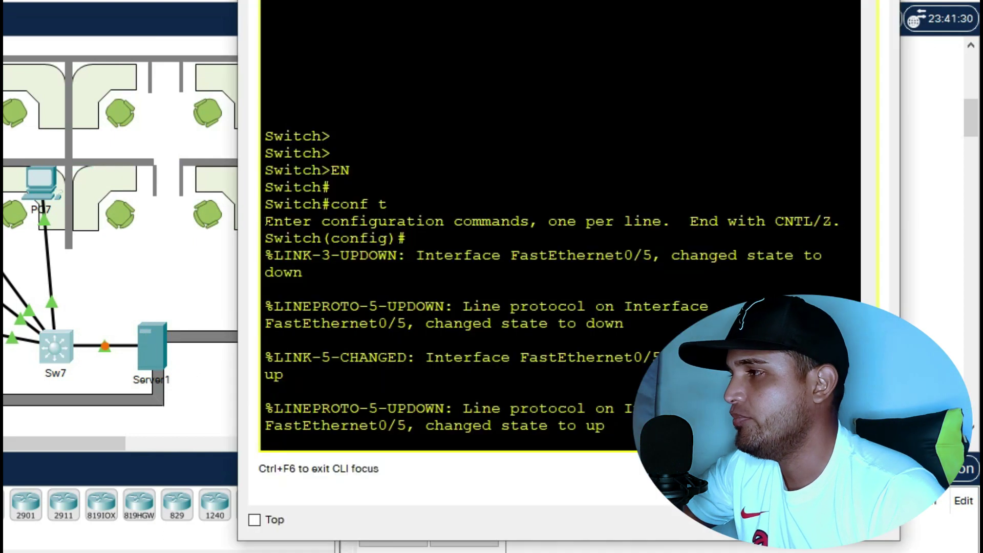
Review the link-state messages in Sw7's console to identify the interface connected to Server1.
drag(265, 221, 605, 425)
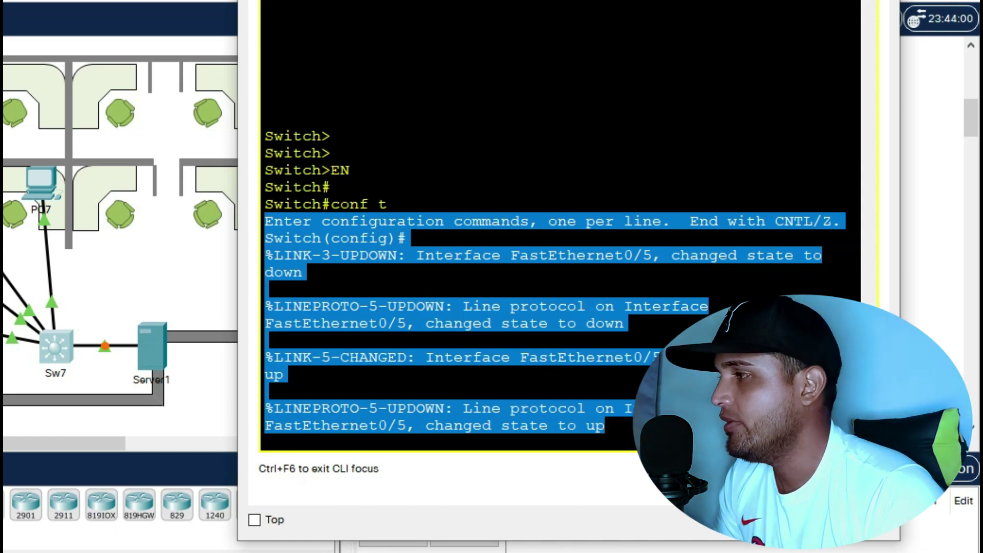
click(525, 342)
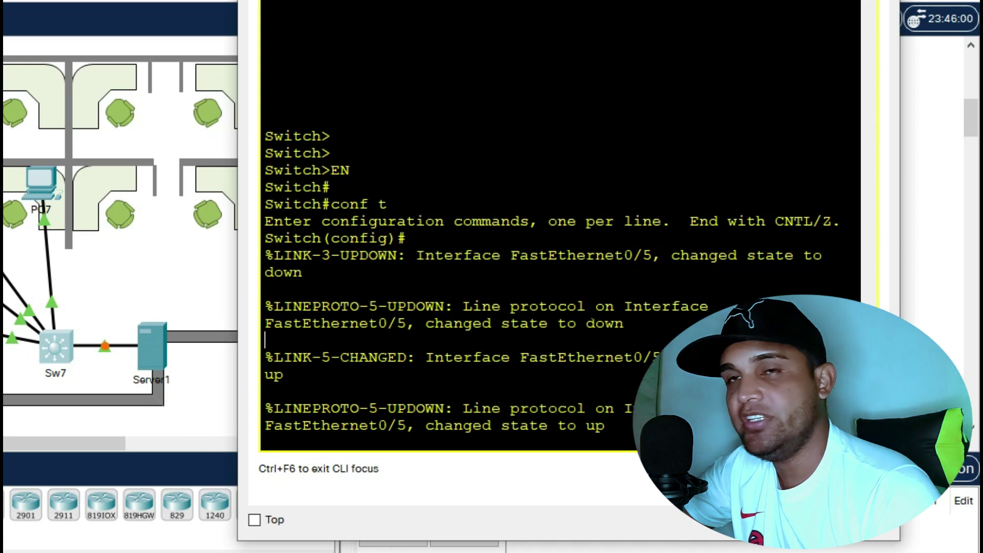
drag(624, 320, 268, 300)
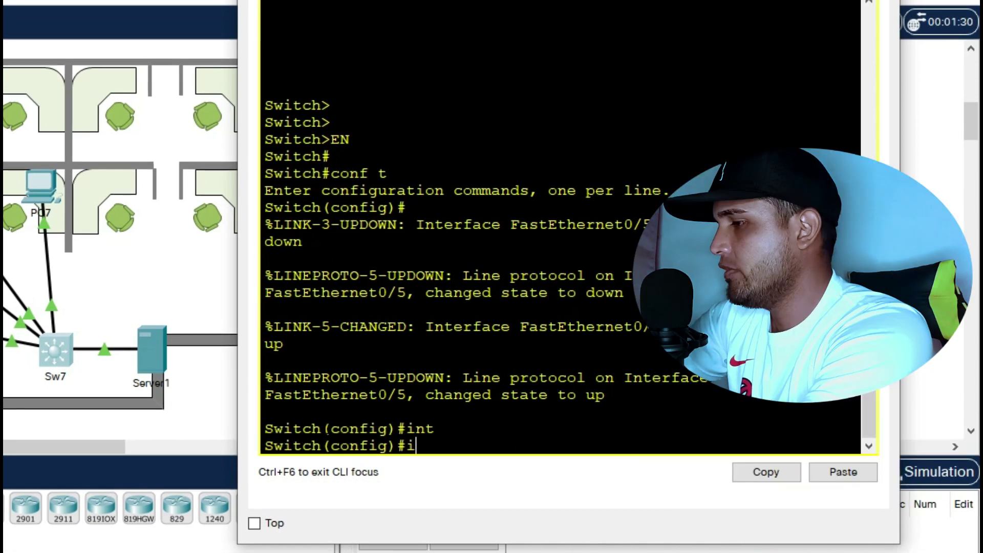
Enter configuration of interface f0/5 on Sw7 and widen the console window.
text(nt)
key(Tab)
text(f0/5)
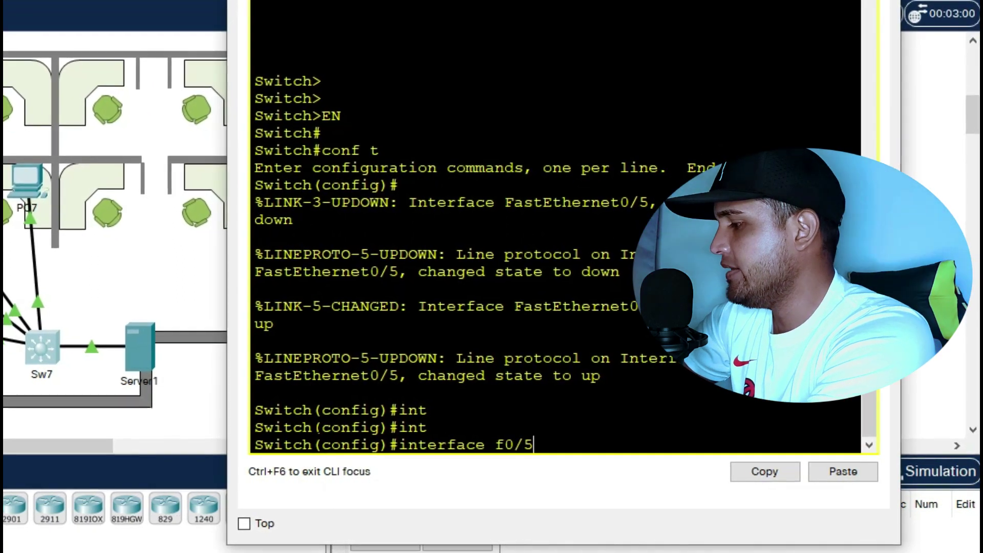
key(Return)
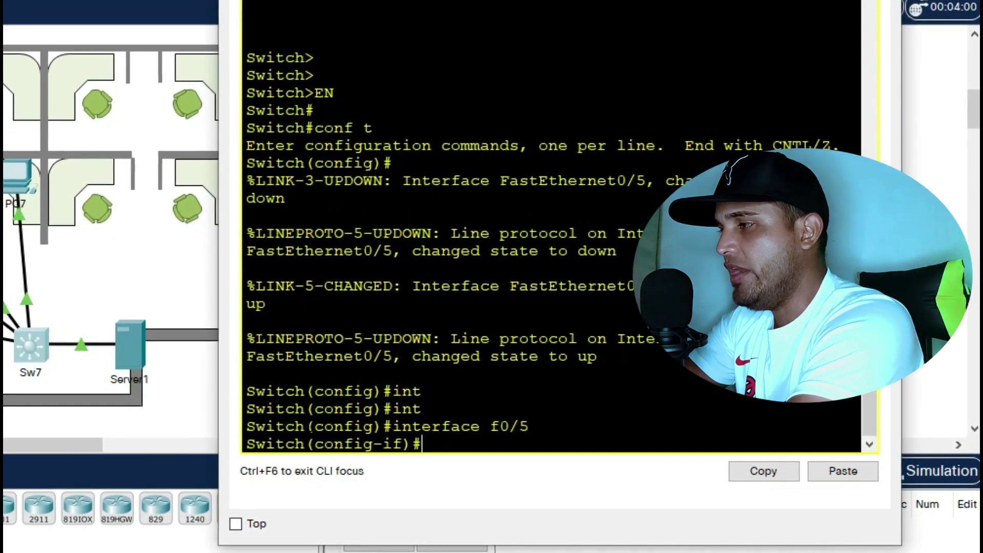
drag(902, 271, 969, 271)
click(435, 440)
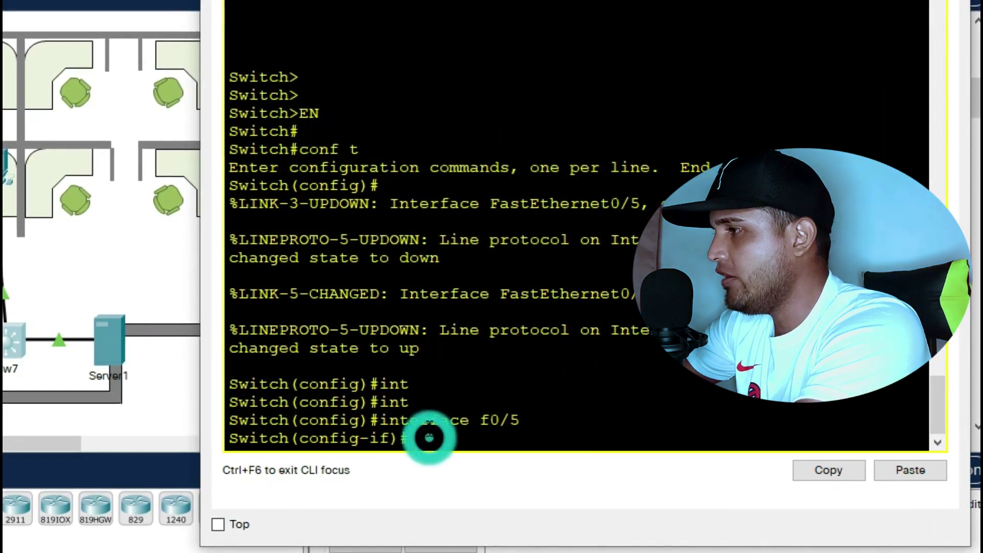
Try to enable port security on interface f0/5 with switchport port-security.
text(sw)
key(Tab)
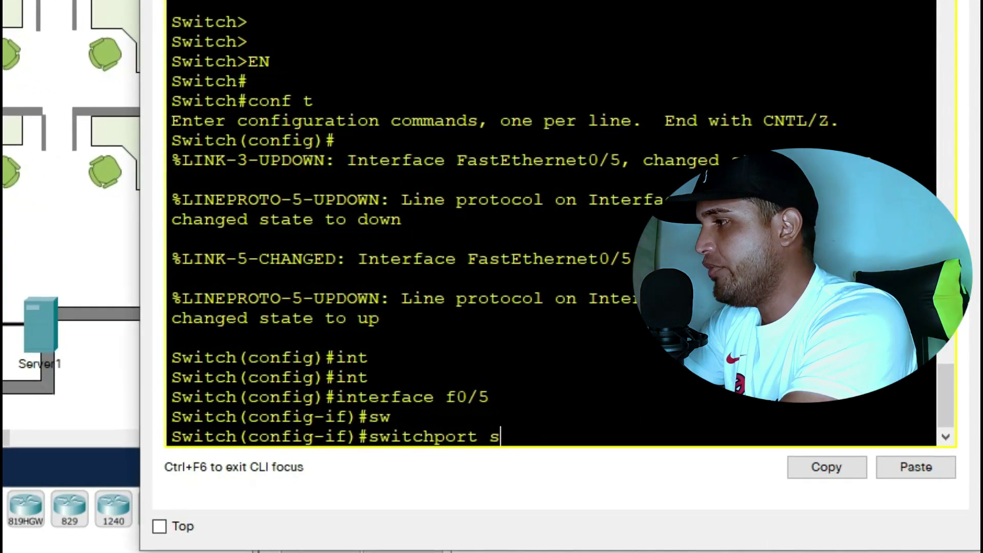
text(po)
key(Tab)
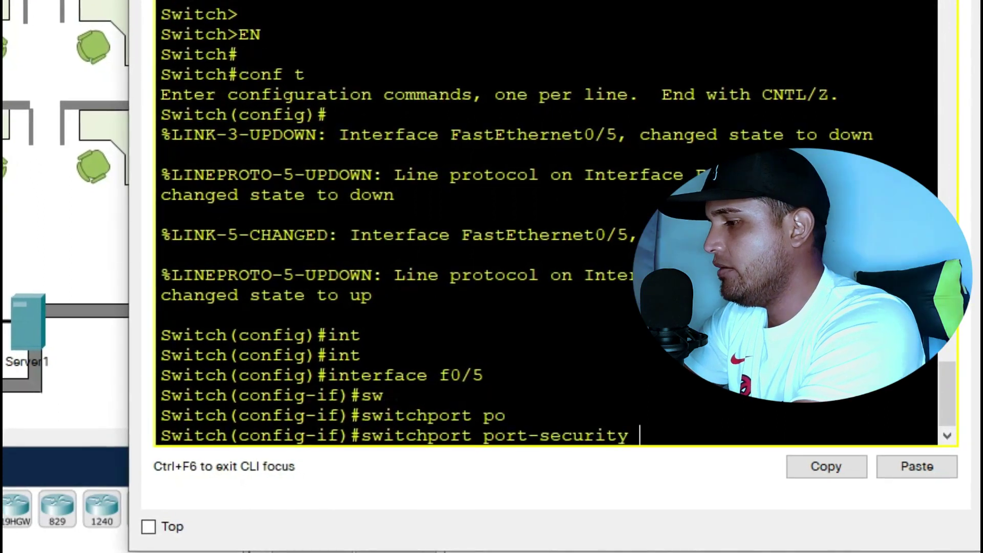
key(Return)
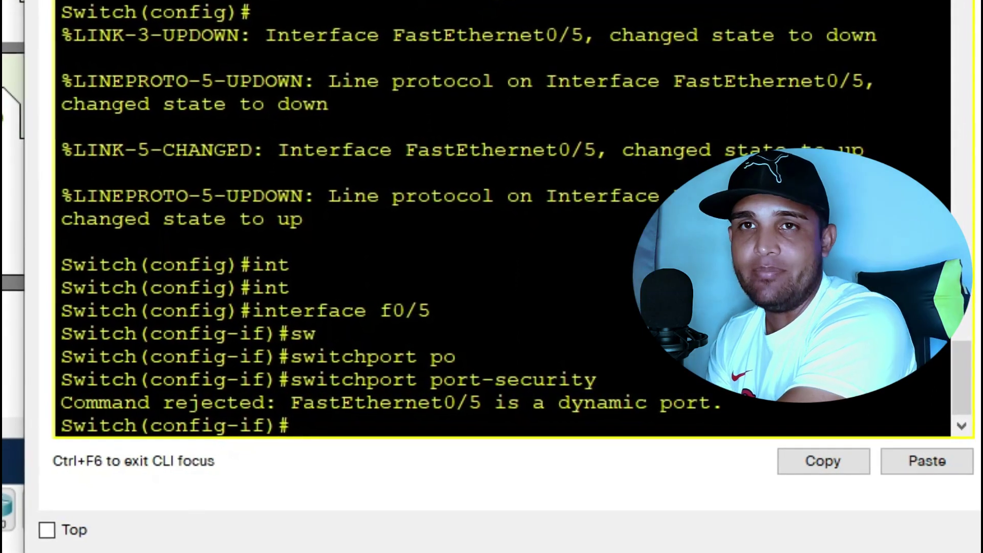
Set interface f0/5 to access mode with switchport mode access.
text(sw)
key(Tab)
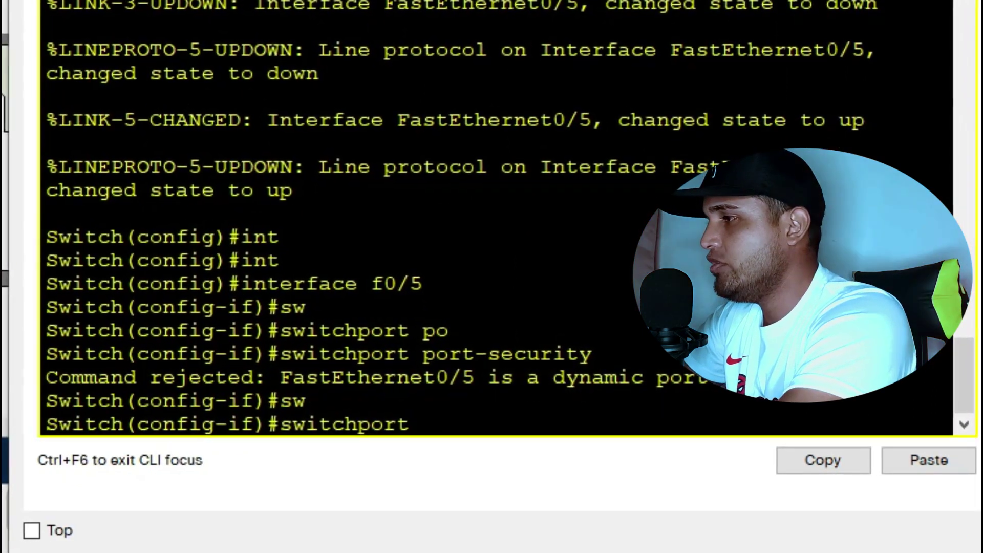
text(mo)
key(Tab)
text(acc)
key(Tab)
key(Return)
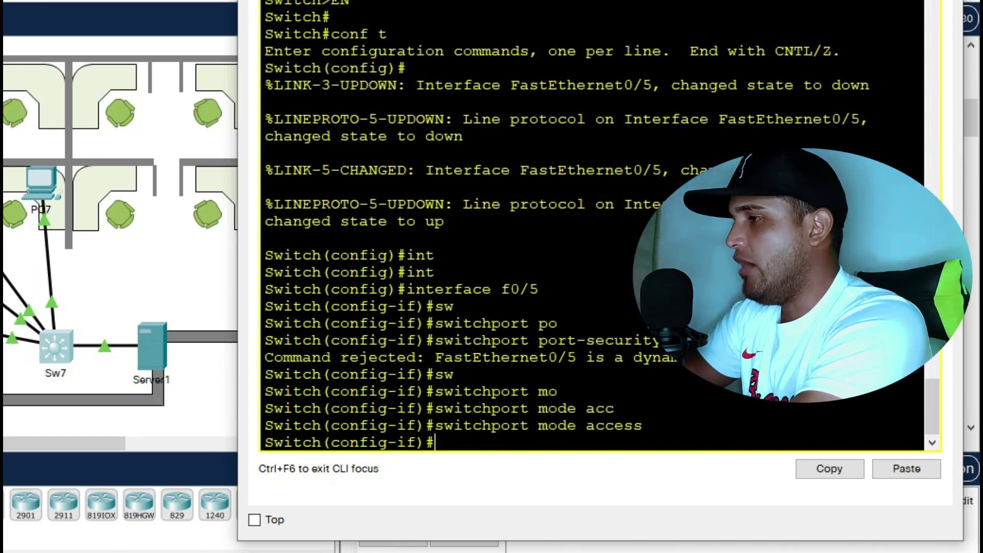
Enable port security on the access port f0/5 with switchport port-security.
text(sw)
key(Tab)
text(po)
key(Tab)
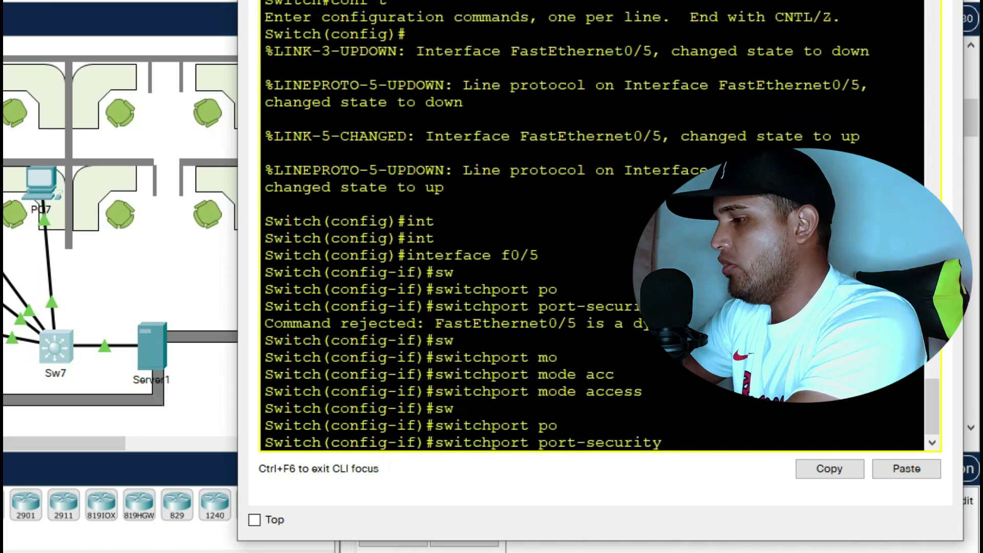
key(Return)
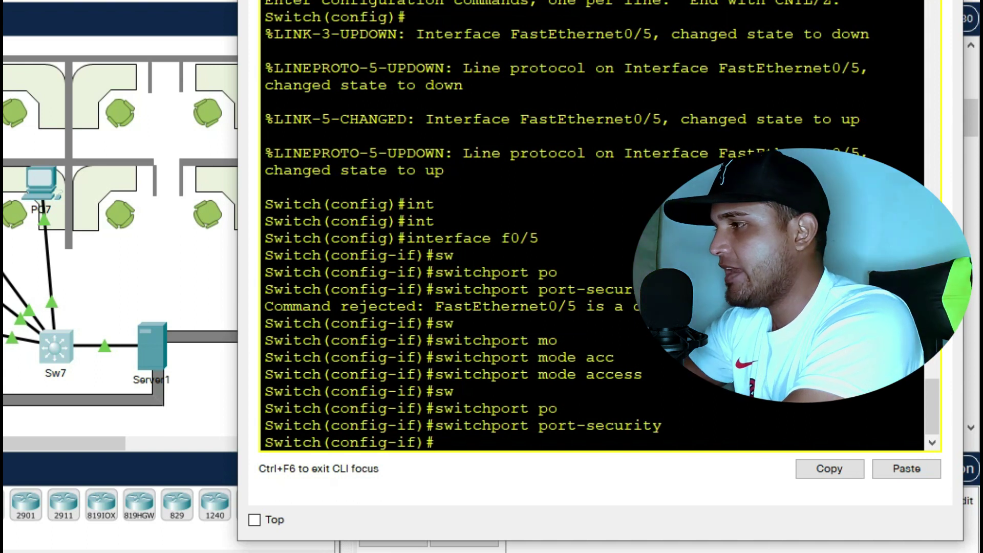
Begin a switchport port-security mac-address command for interface f0/5, leaving the address blank.
text(w)
key(Tab)
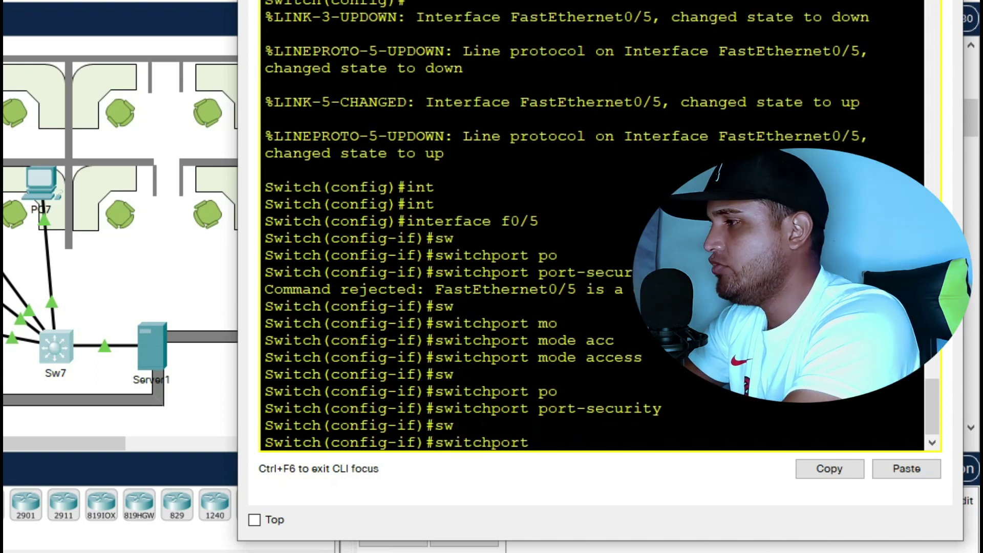
text(po)
key(Tab)
text(mac)
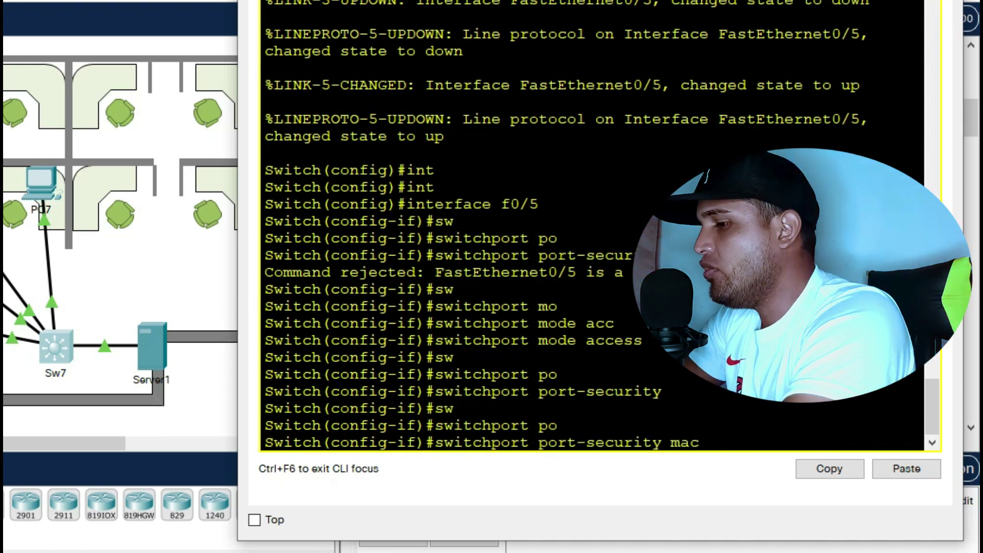
key(Tab)
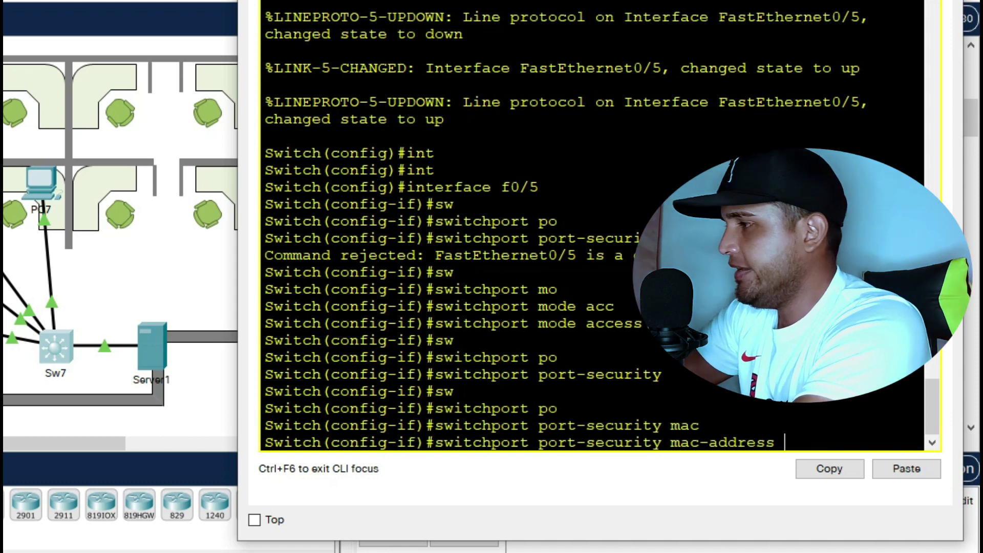
Open Server1's FastEthernet0 interface settings to look for its MAC address.
click(147, 336)
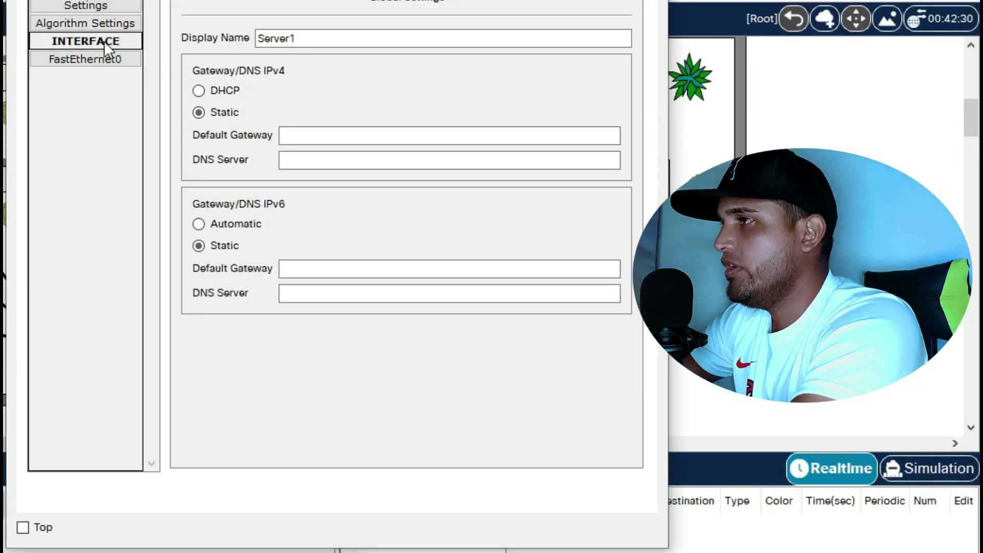
click(98, 56)
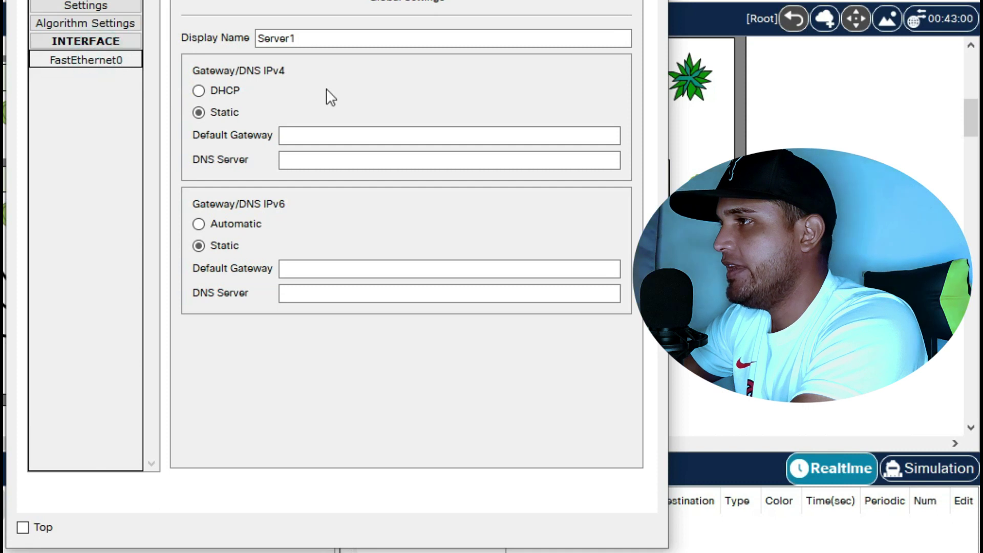
drag(544, 72, 364, 64)
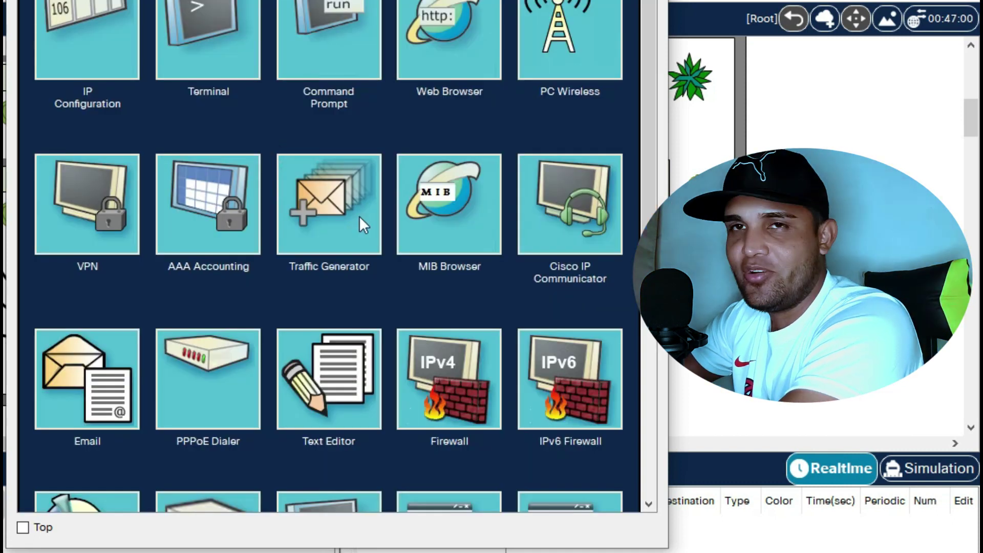
Open Server1's Command Prompt and try to get its MAC address with getmac.
click(338, 26)
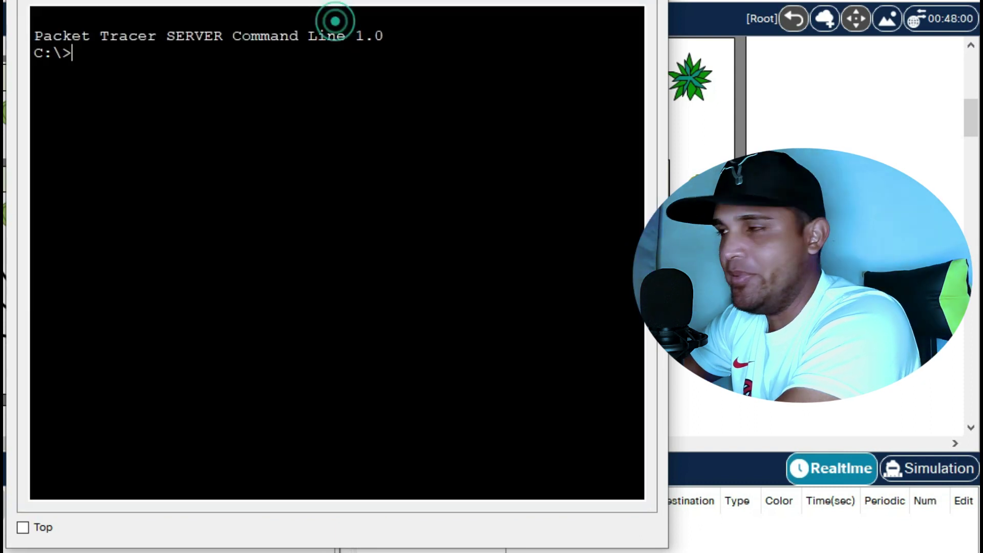
click(145, 82)
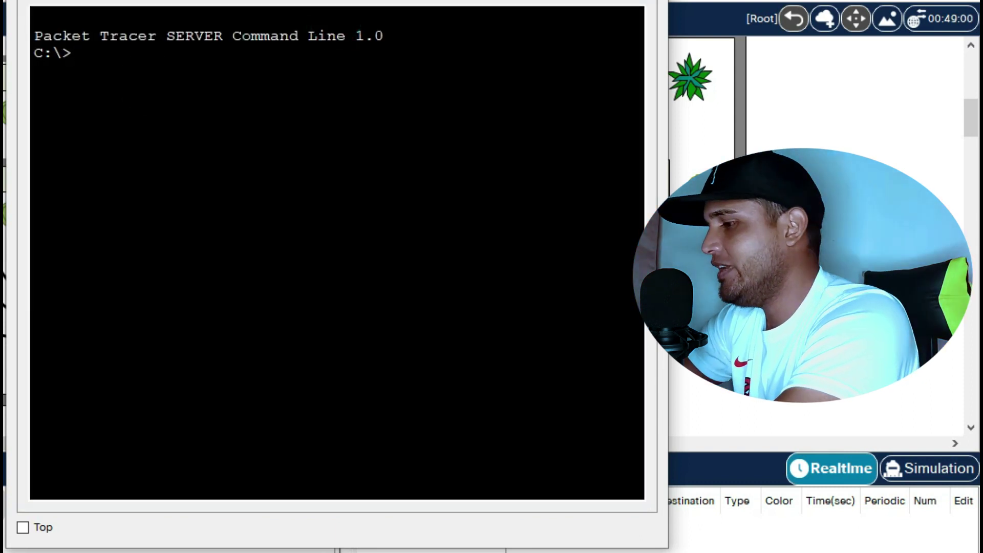
text(getmac)
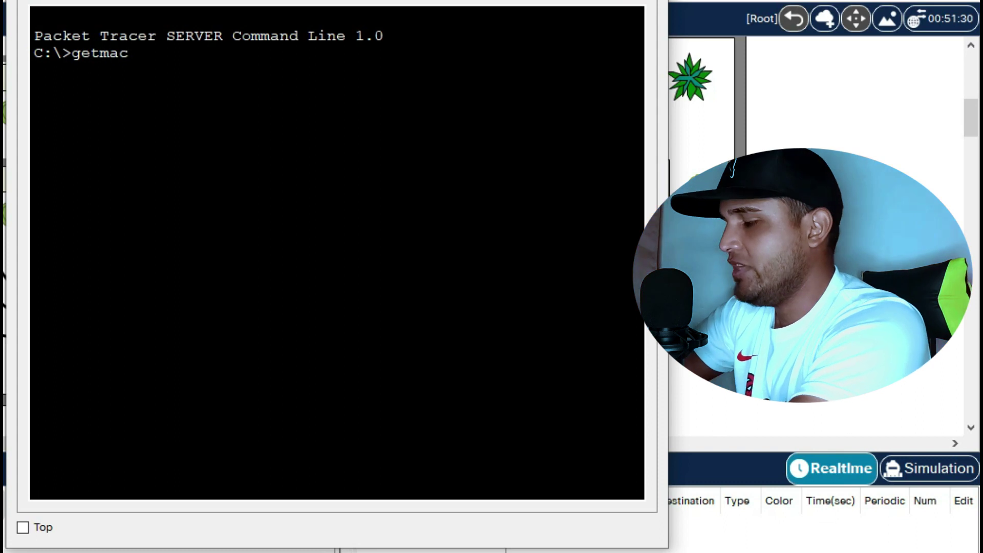
key(Return)
List Server1's full network configuration, including its physical address, with ipconfig /all.
text(ipconfig/all)
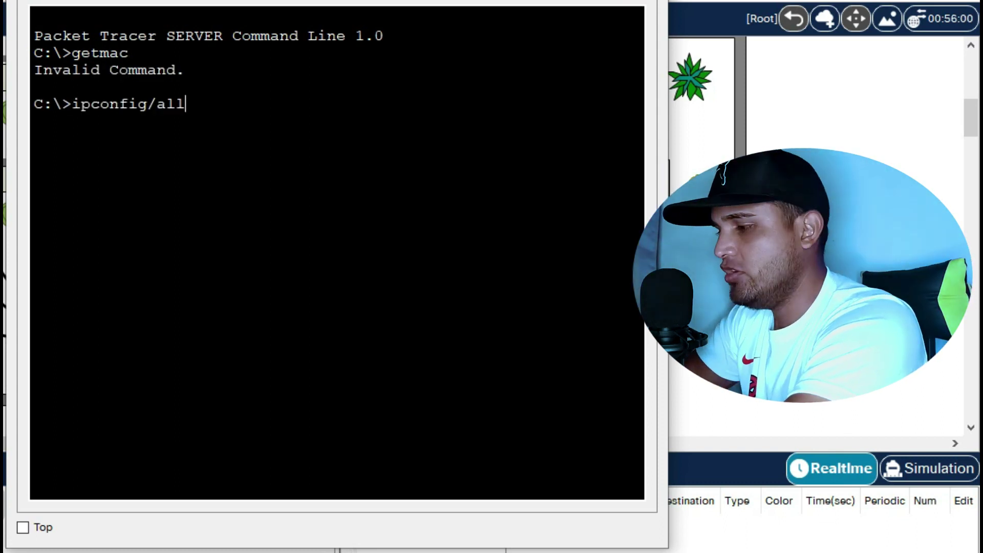
key(Return)
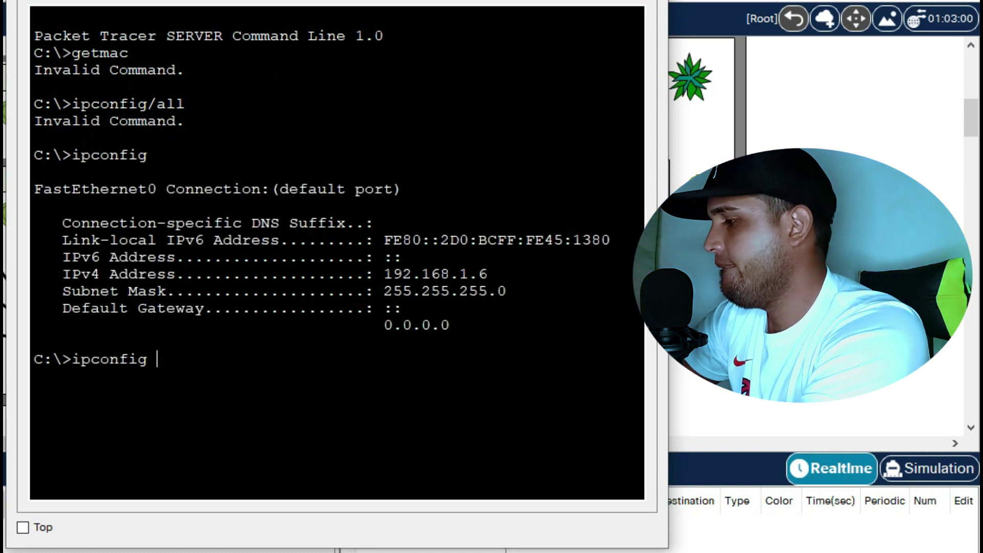
text(/all)
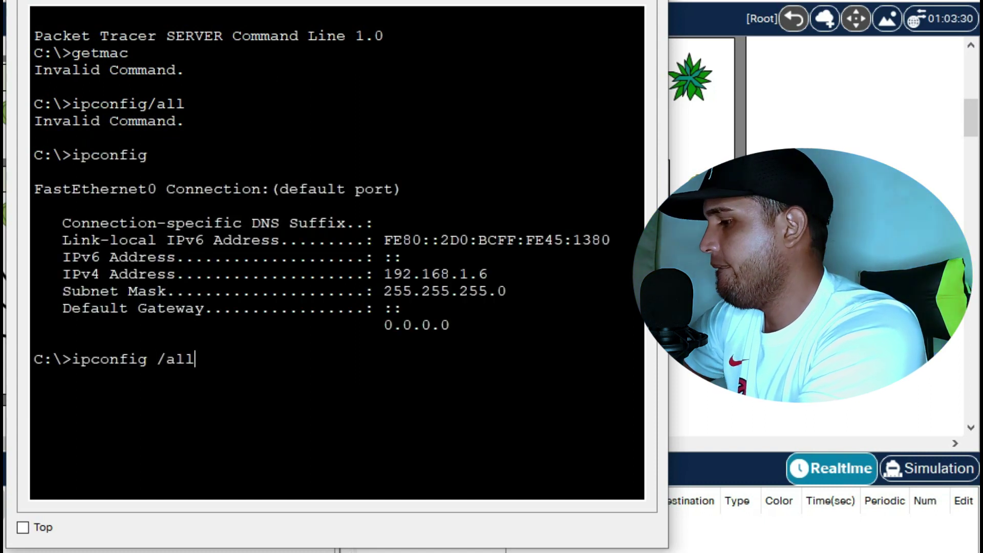
key(Return)
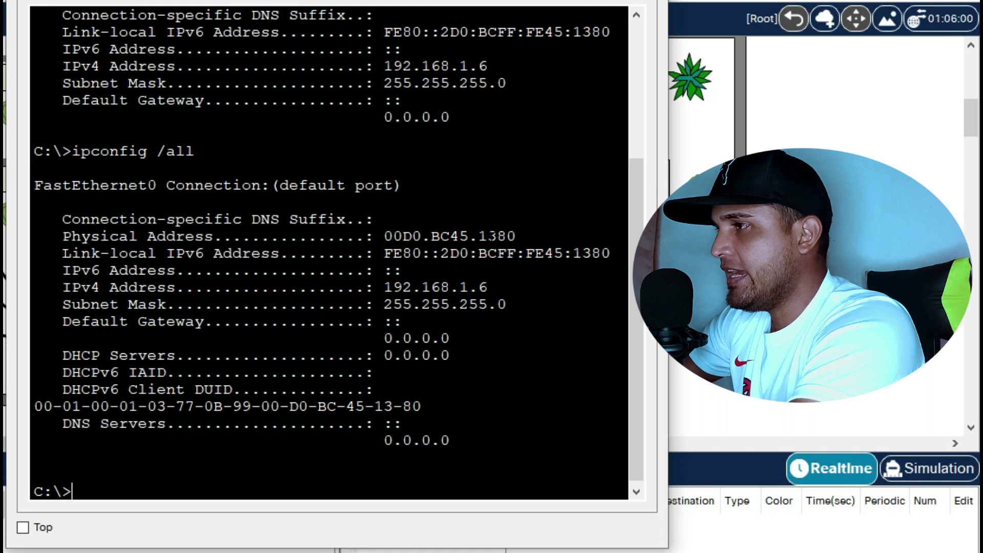
Copy Server1's physical address and complete Sw7's pending command as switchport port-security mac-address 00D0.BC45.1380.
drag(515, 236, 384, 236)
key(ctrl+c)
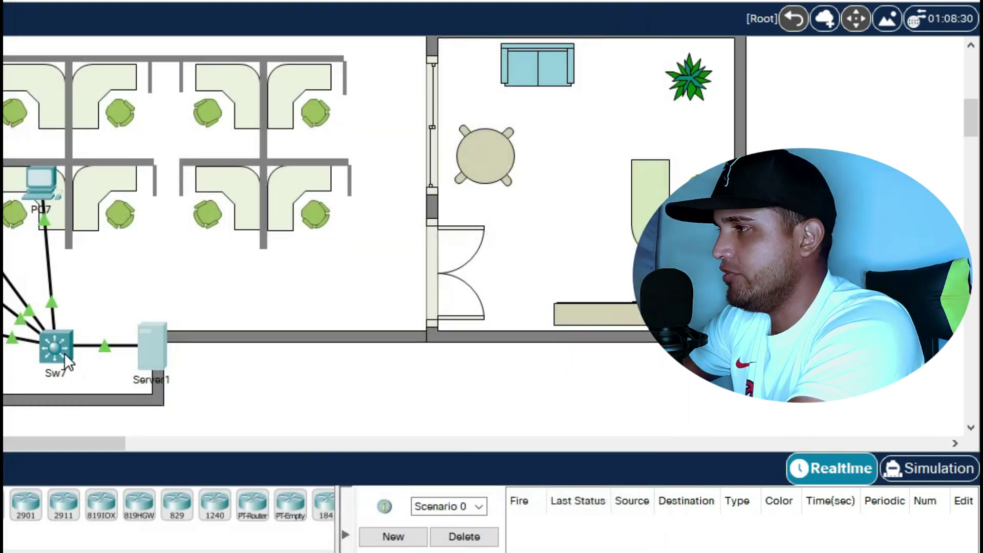
click(64, 351)
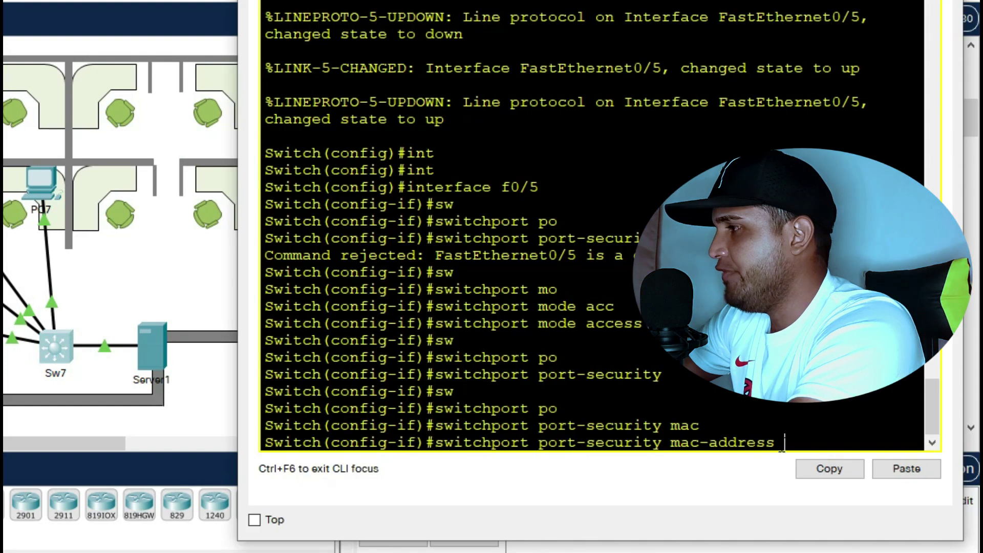
click(893, 467)
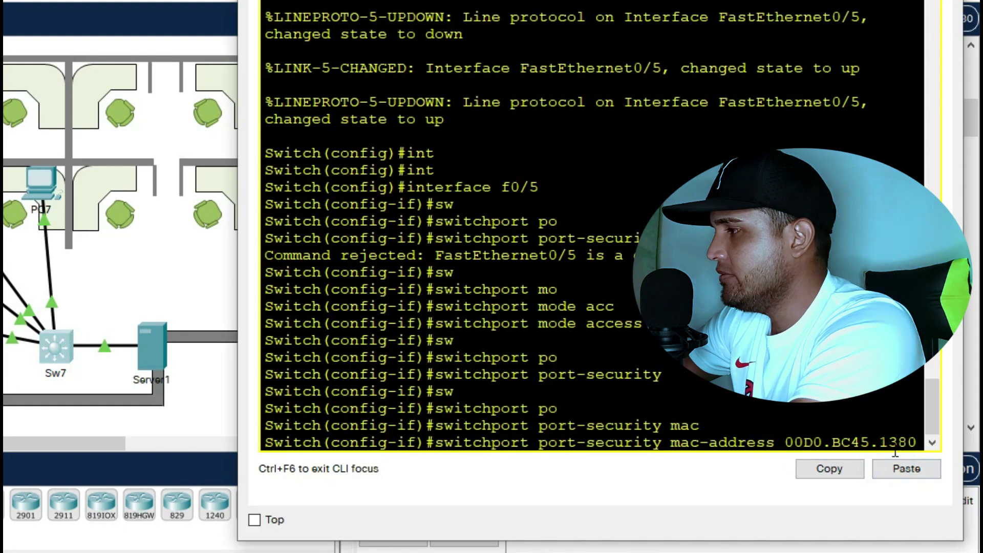
key(Return)
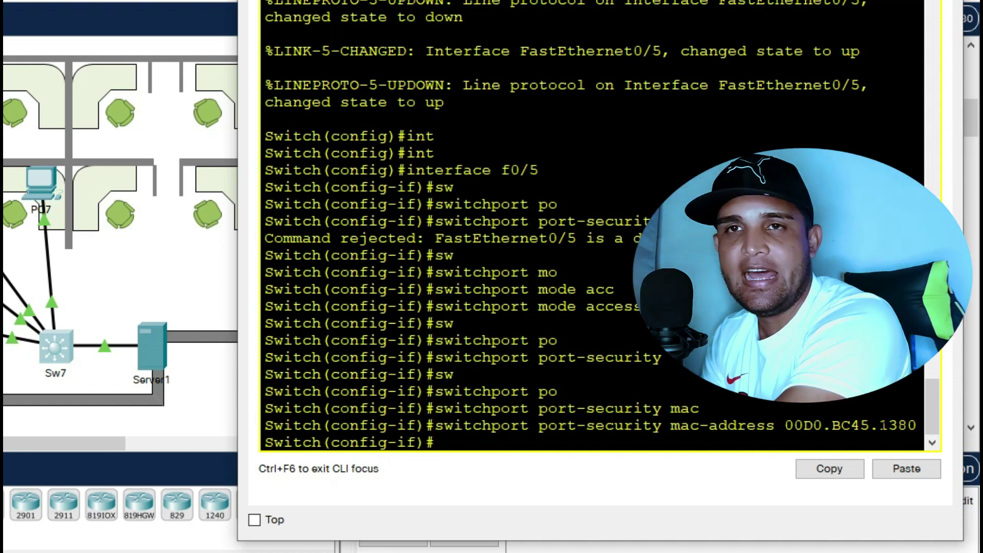
Set the port-security violation mode on interface f0/5 to restrict.
text(sw)
key(Tab)
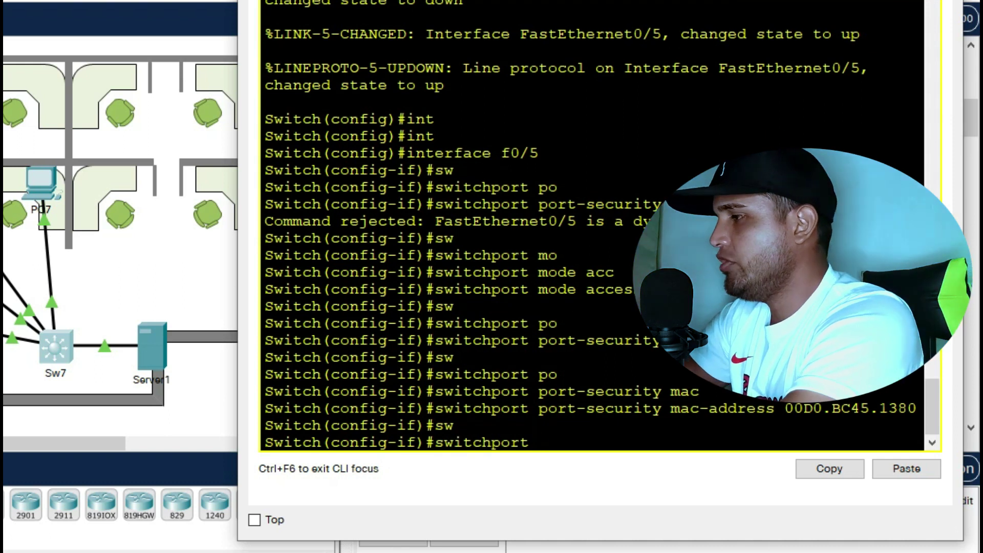
text(oi)
key(Tab)
key(BackSpace)
key(BackSpace)
text(po)
key(Tab)
text(vi)
key(Tab)
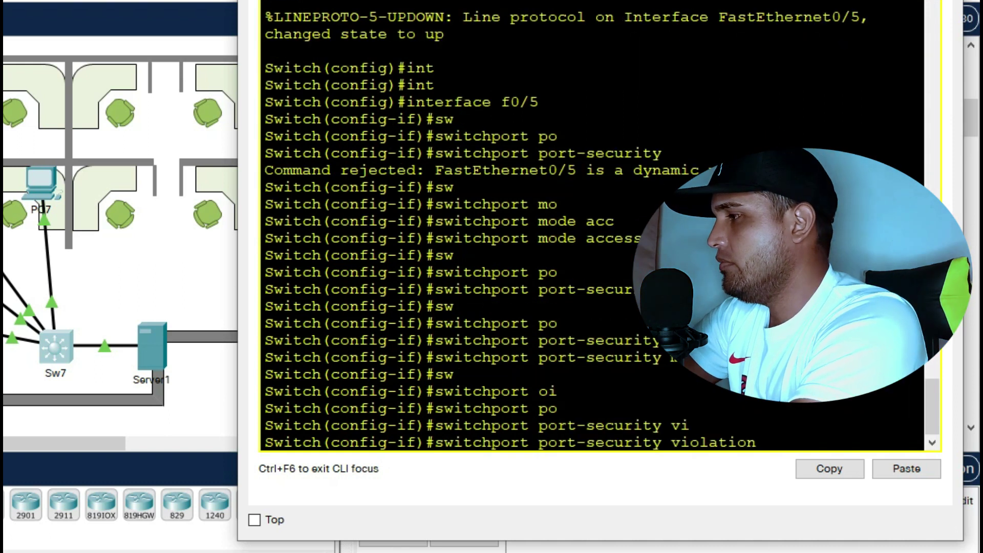
text(re)
key(Tab)
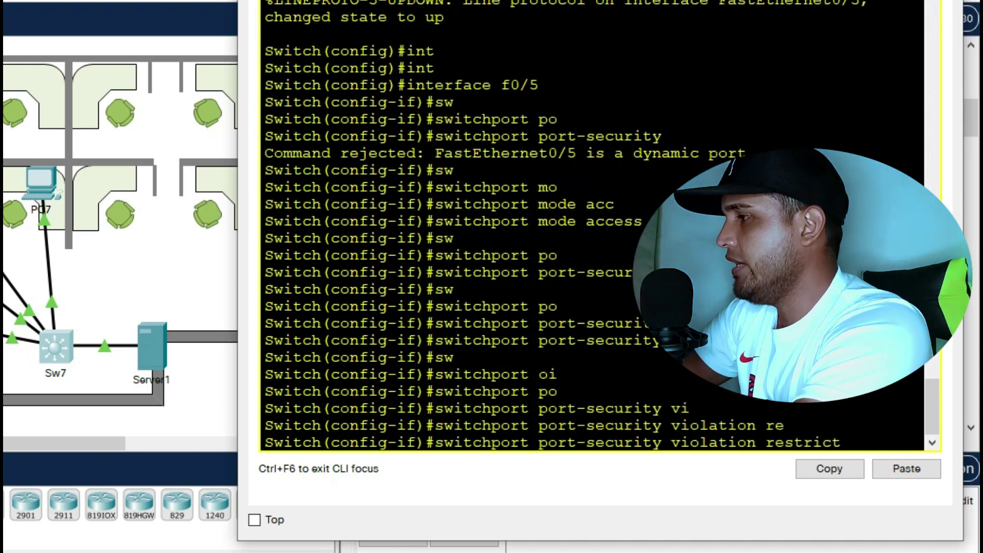
key(Return)
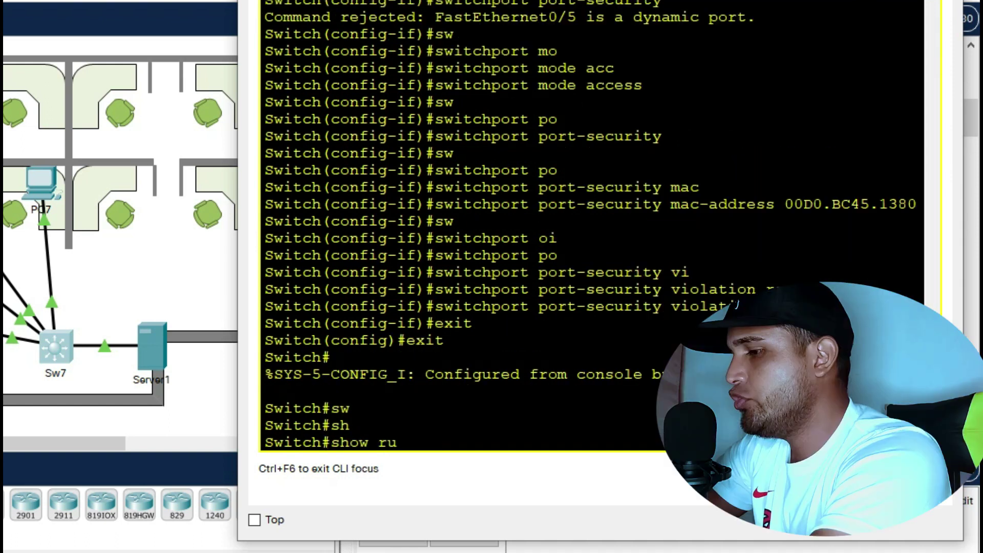
Display Sw7's running configuration, examine the port-security lines under FastEthernet0/5, and quit the listing.
key(Tab)
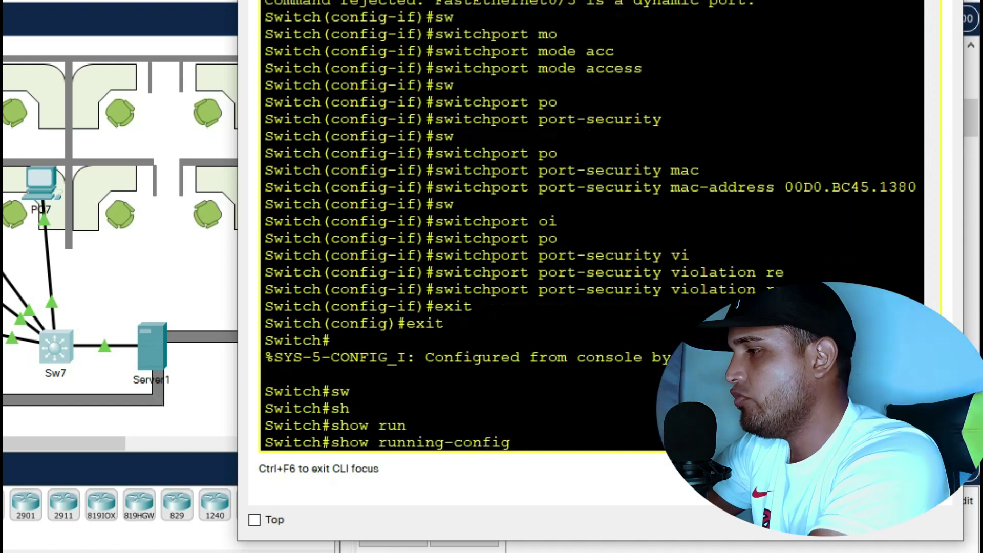
key(Return)
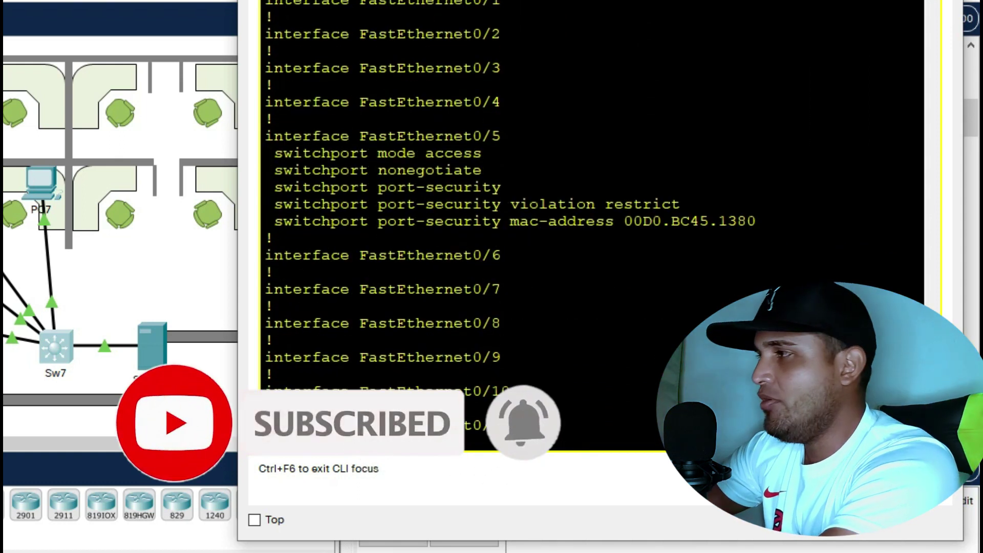
drag(829, 221, 273, 221)
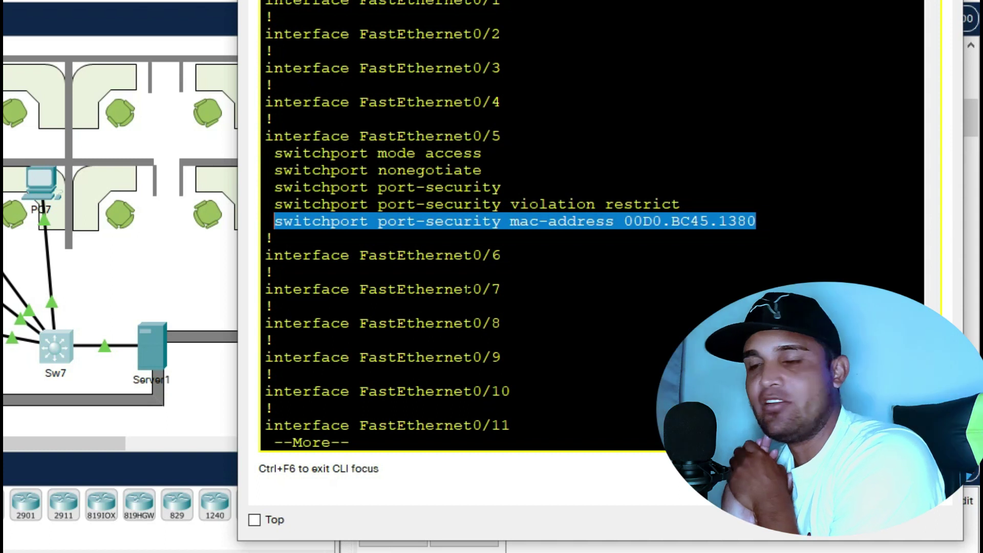
key(Return)
key(Return)
key(Return)
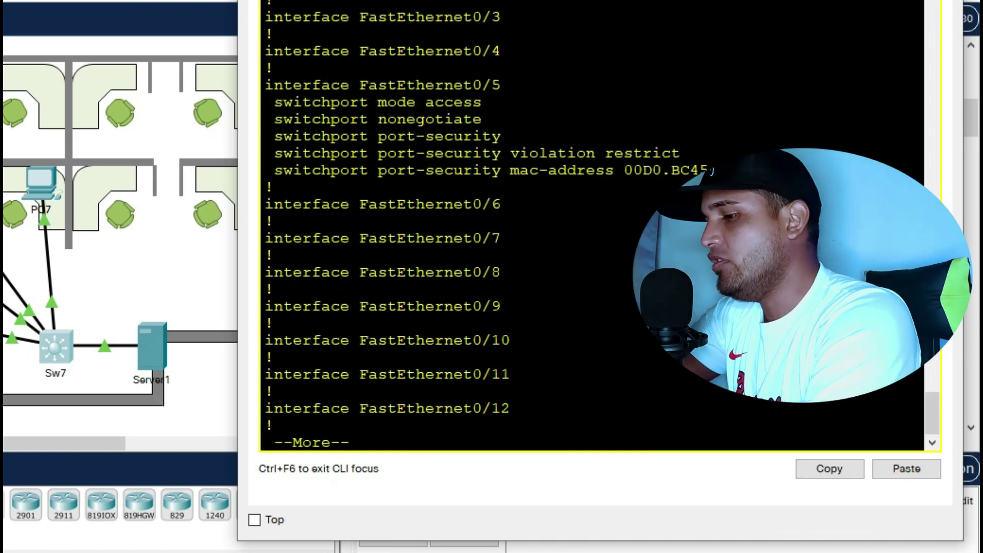
key(q)
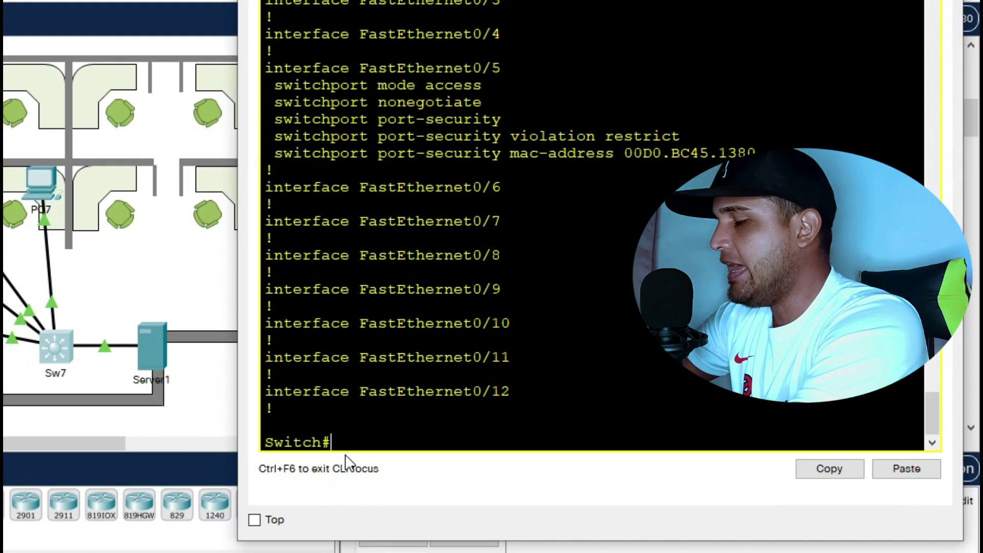
List Sw7's ports with show interfaces status and widen the window so each table row fits on one line.
text(sh)
key(Tab)
text(in)
key(Tab)
text(st)
key(Tab)
key(Return)
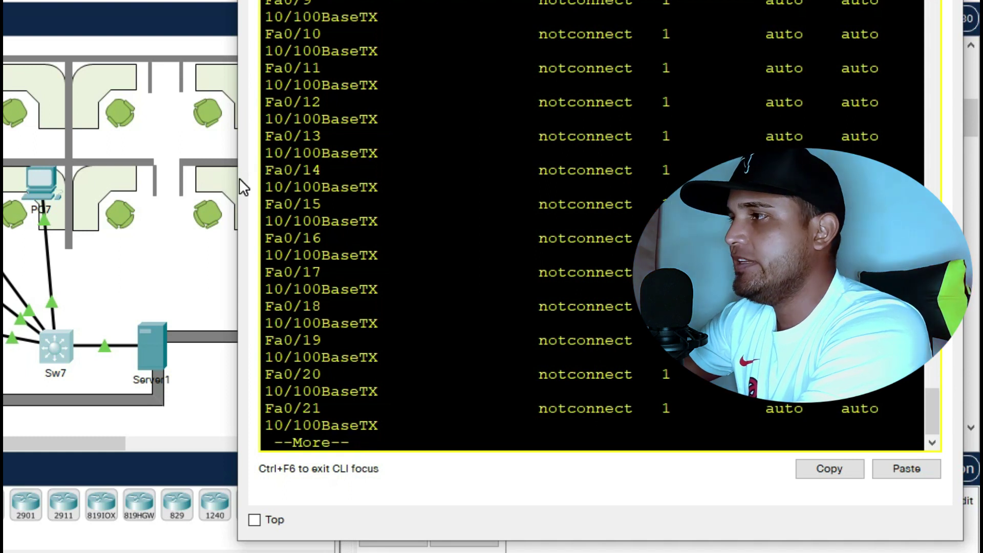
drag(233, 178, 23, 178)
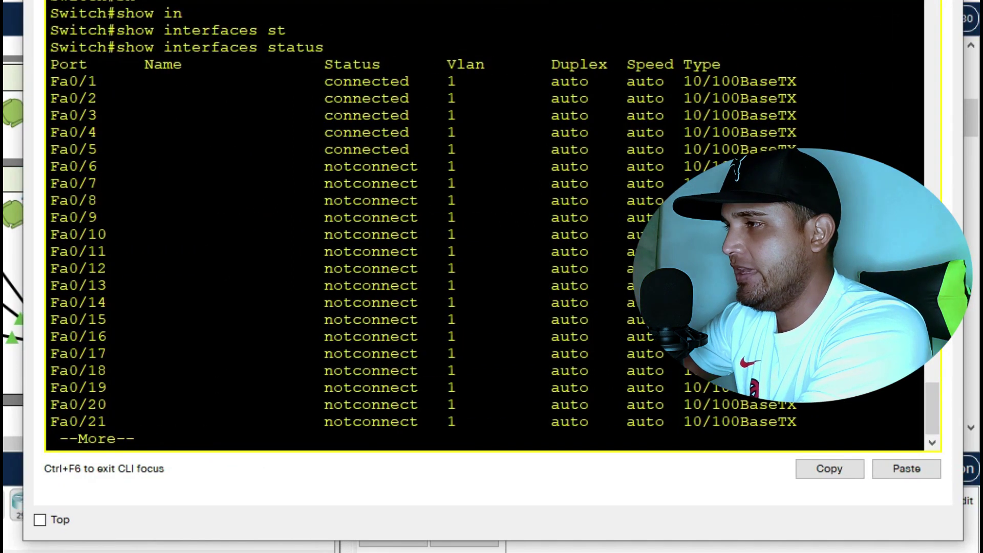
Page through the rest of the interface status list and highlight the rows for Fa0/1 to Fa0/5.
key(Return)
key(Return)
key(Return)
key(Return)
key(Return)
key(Return)
key(Return)
key(Return)
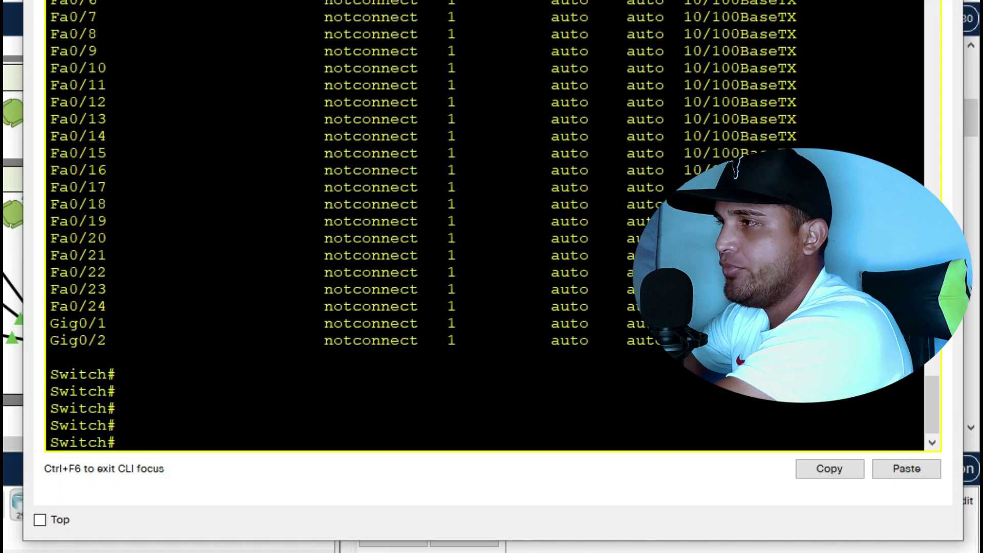
scroll(492, 225, up, 3)
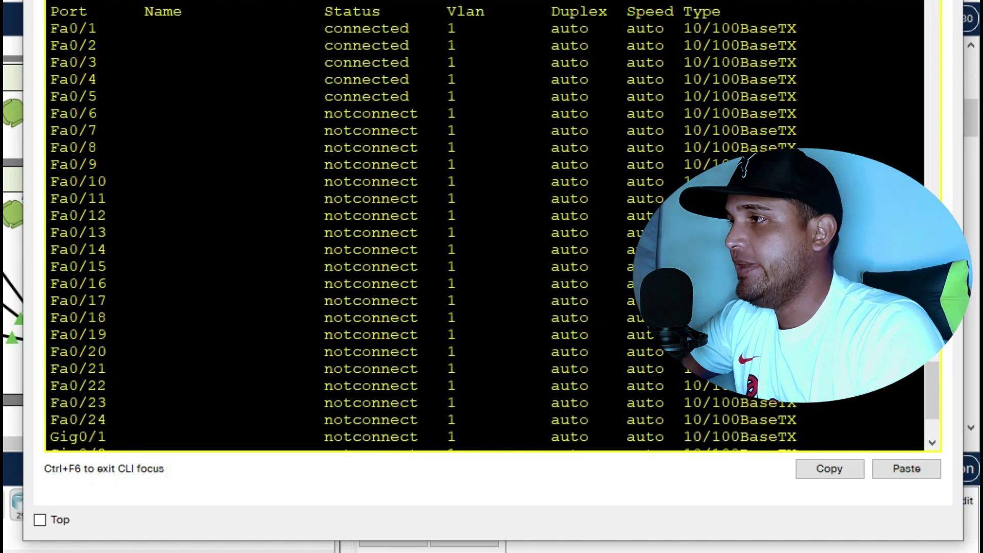
drag(50, 23, 798, 97)
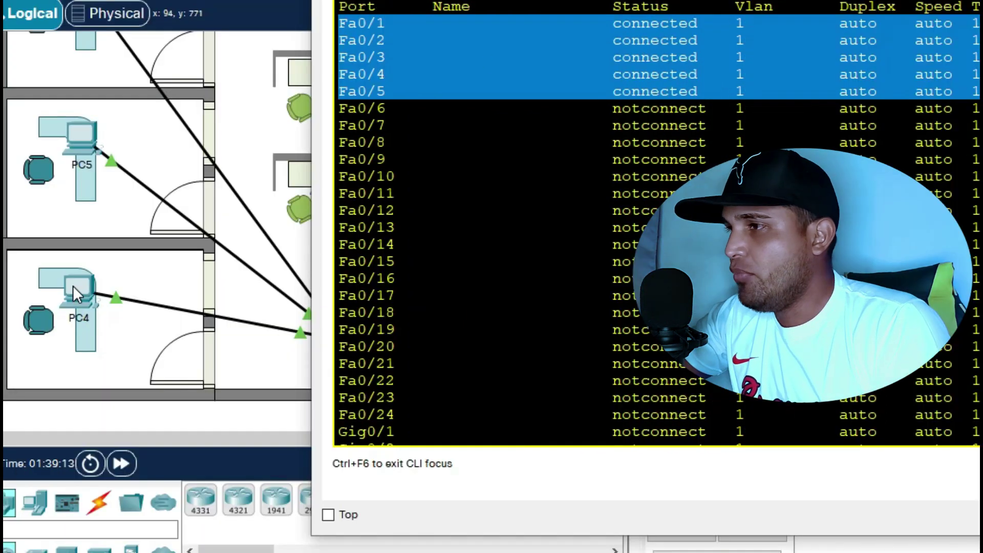
Power off PC4 and examine the resulting FastEthernet0/1 line-protocol message in Sw7's console.
click(76, 292)
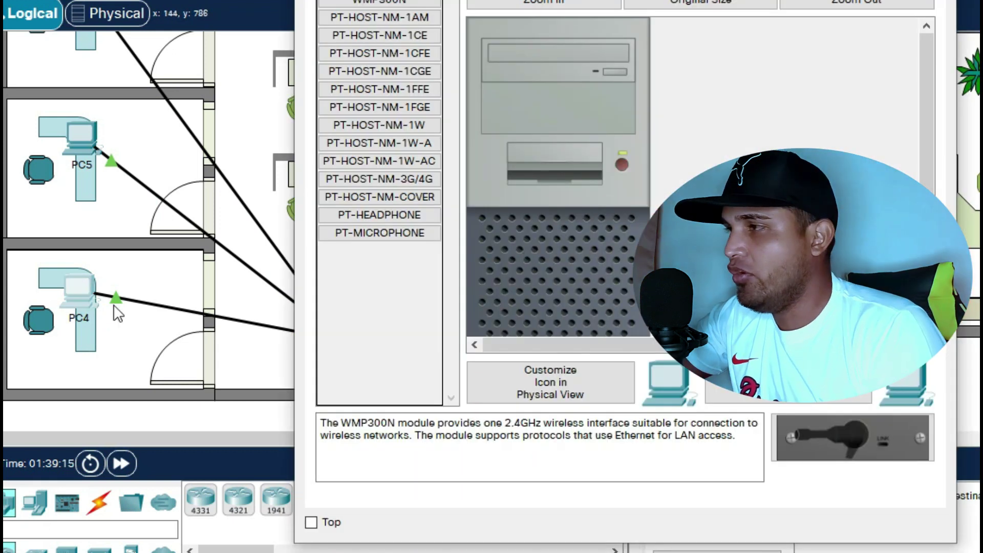
click(622, 164)
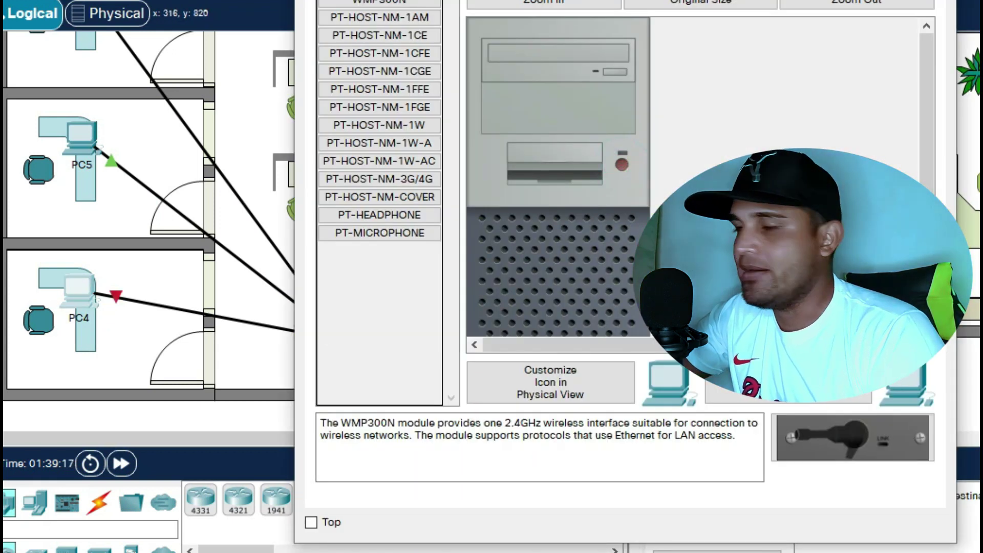
click(944, 1)
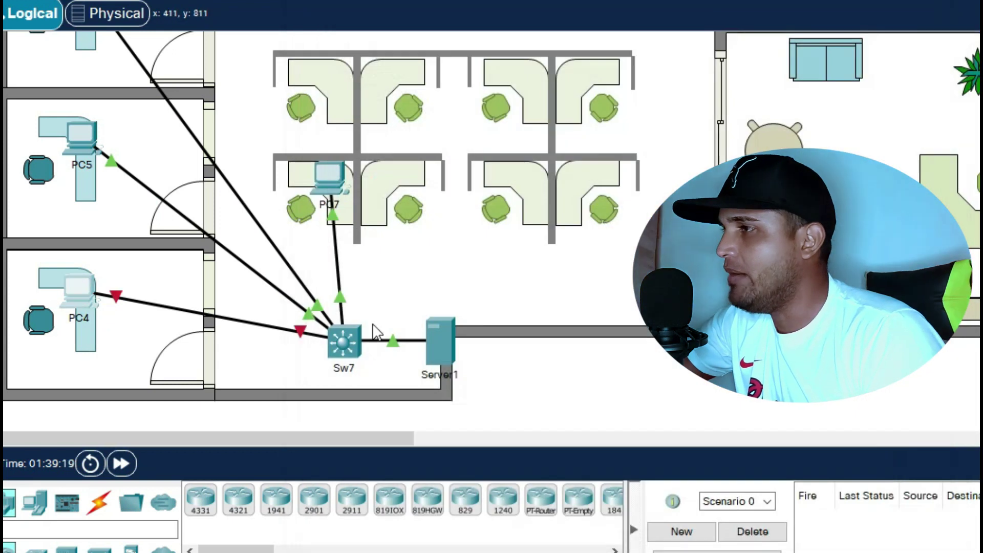
click(336, 343)
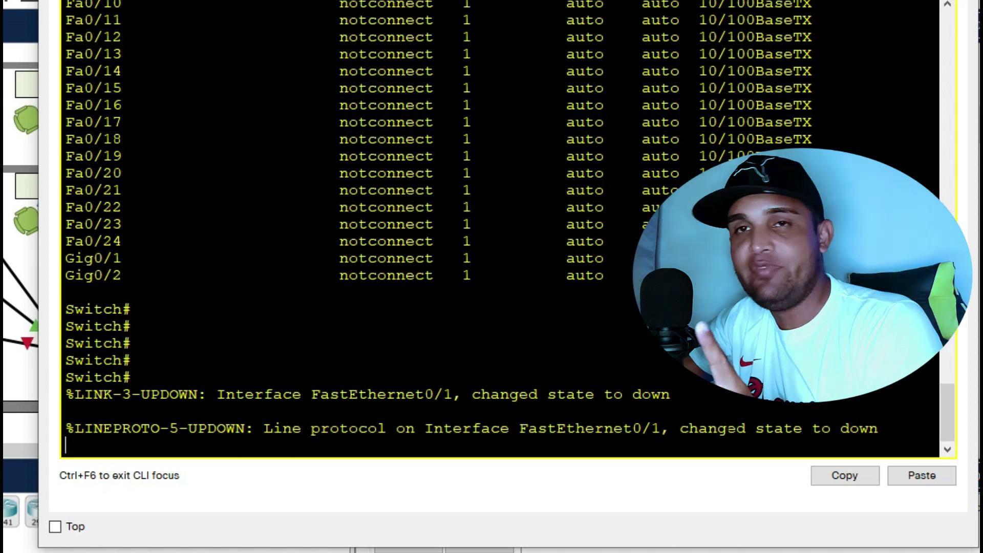
drag(879, 428, 66, 410)
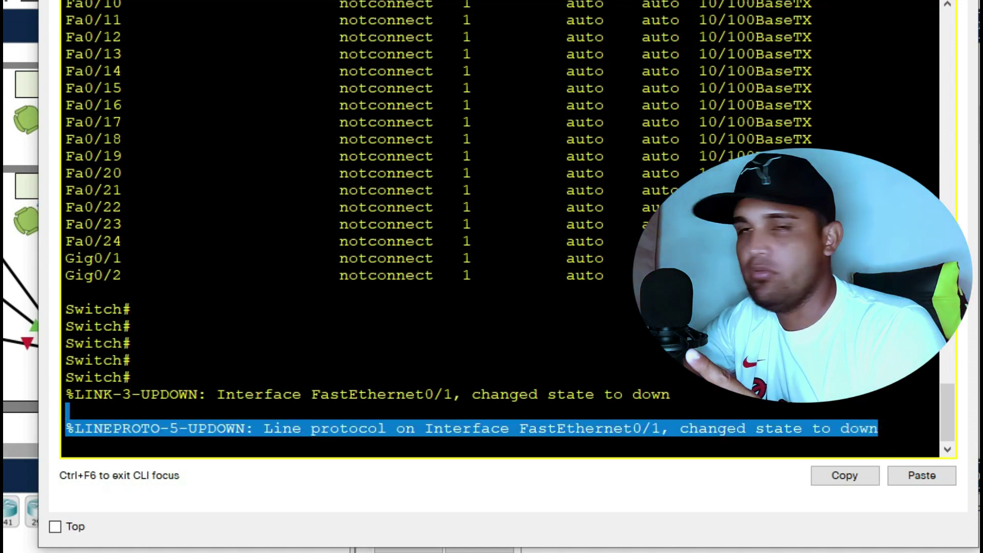
click(81, 443)
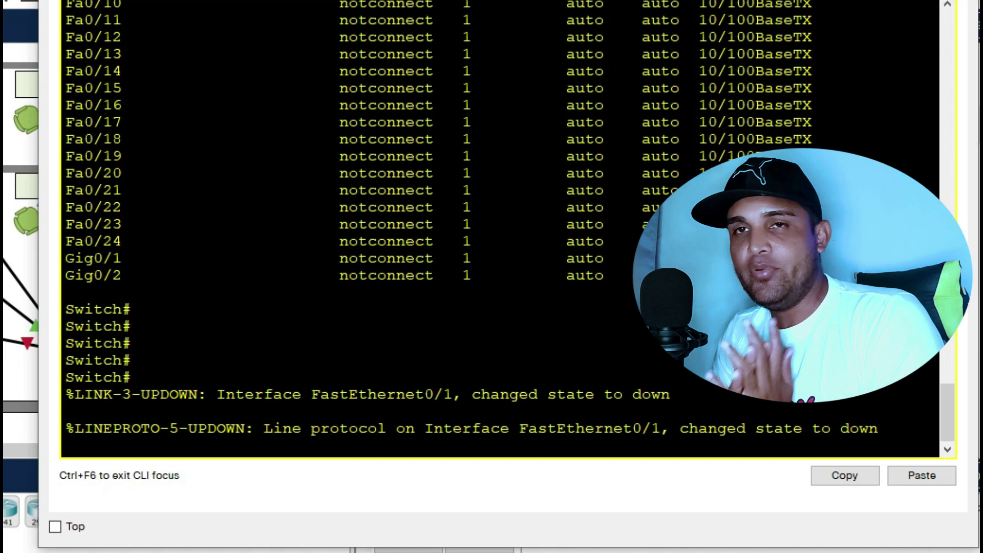
Rerun show interfaces status on Sw7 and examine the status of port Fa0/1.
key(Return)
key(Return)
key(Return)
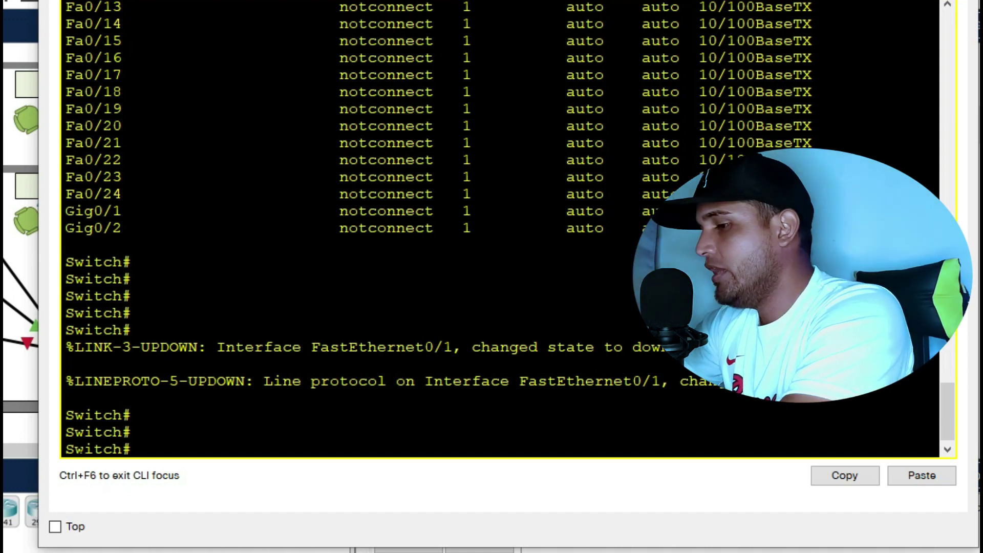
key(Up)
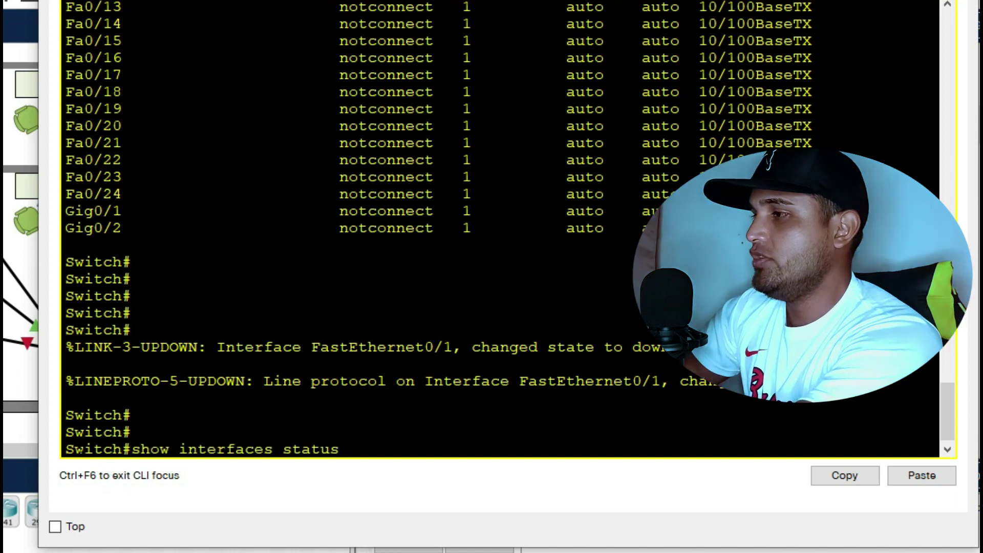
key(Return)
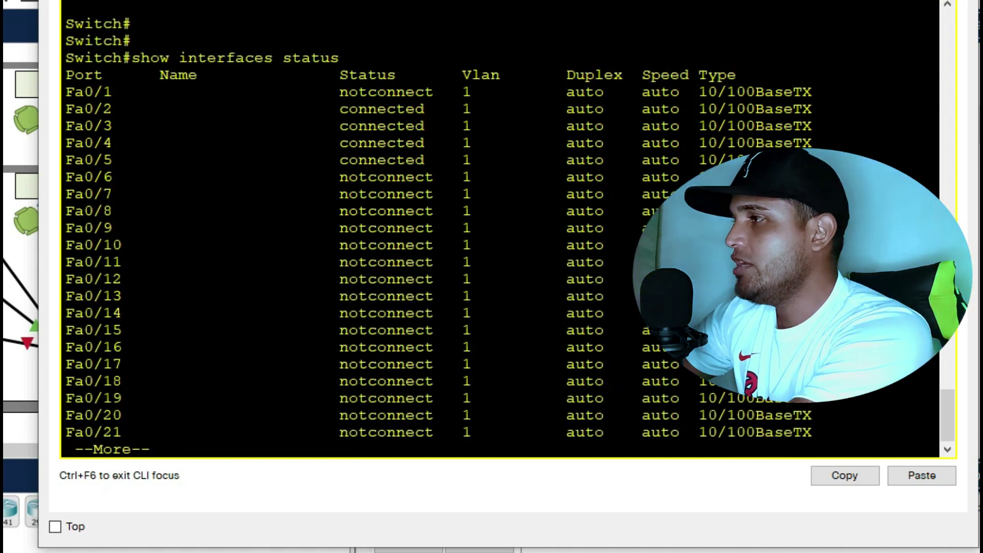
drag(67, 92, 159, 92)
drag(340, 91, 434, 92)
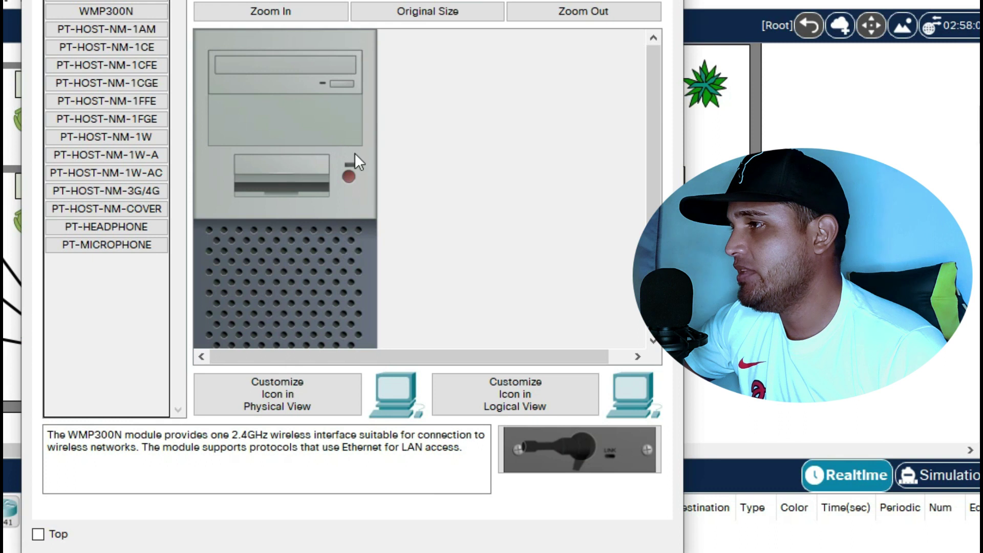
Power PC4 back on and examine the new FastEthernet0/1 line-protocol message in Sw7's console.
click(349, 176)
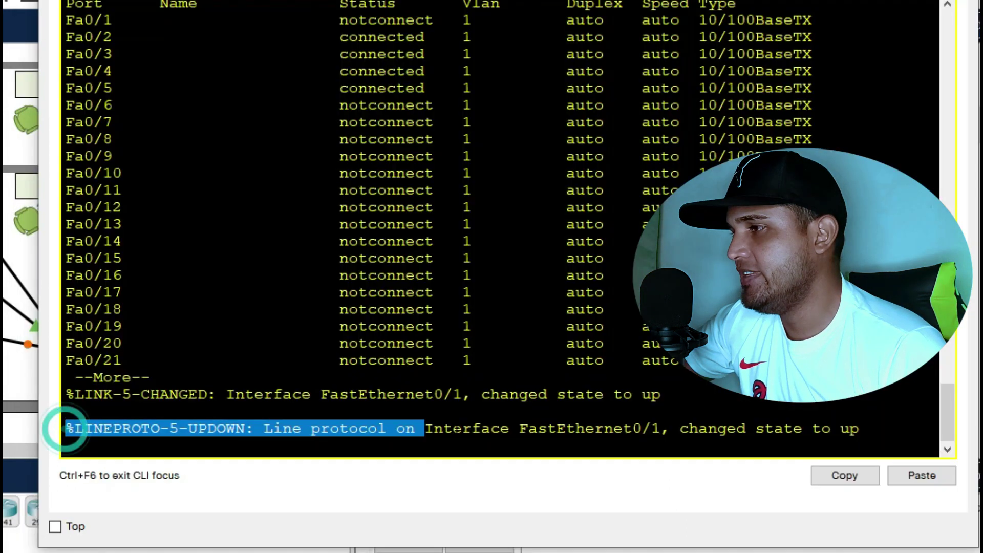
drag(65, 429, 859, 428)
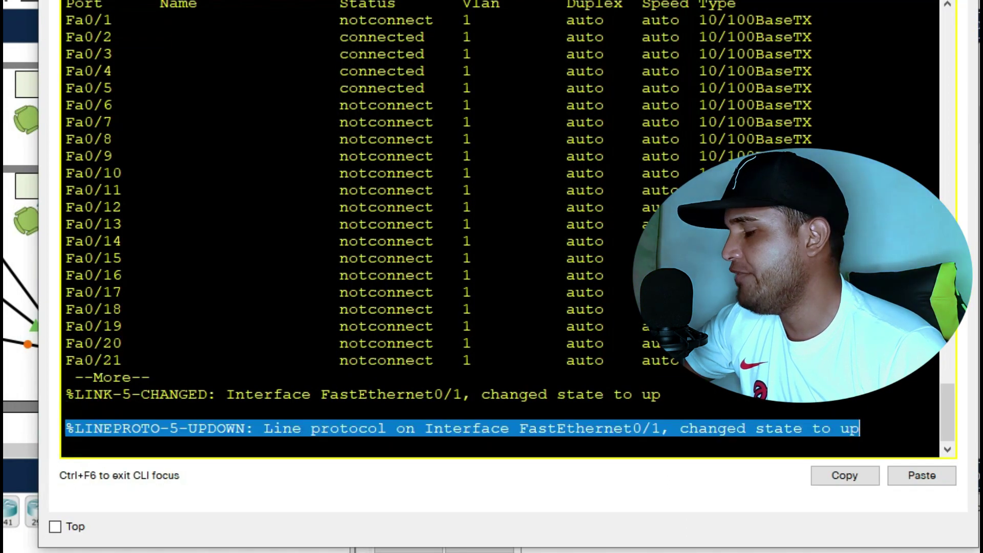
click(859, 428)
click(117, 440)
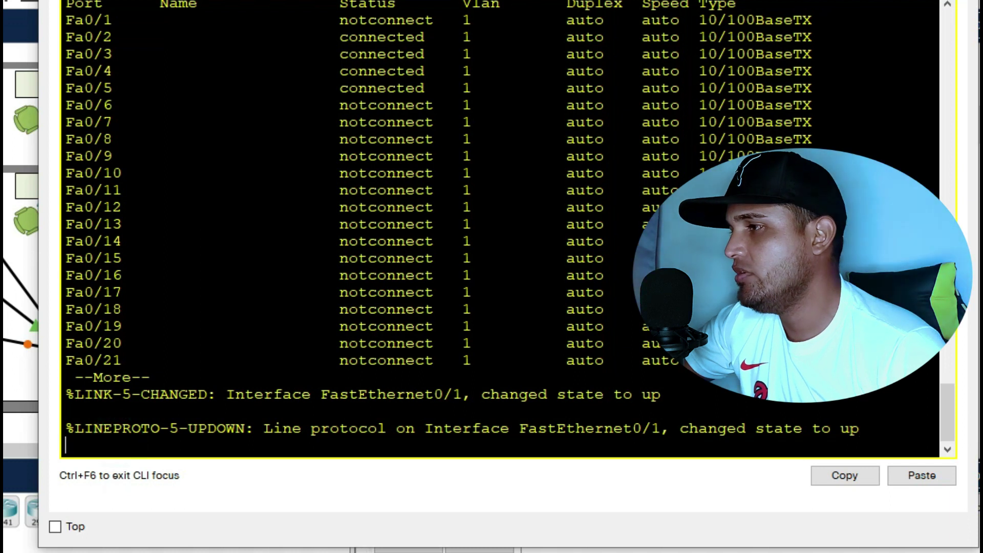
key(Return)
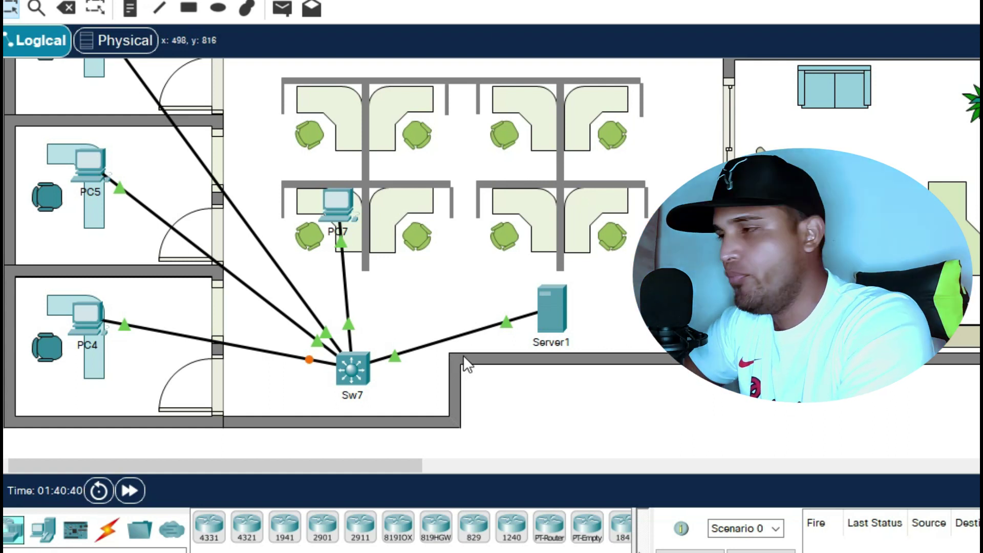
Move the Sw7 end of Server1's cable to port FastEthernet0/24.
click(396, 356)
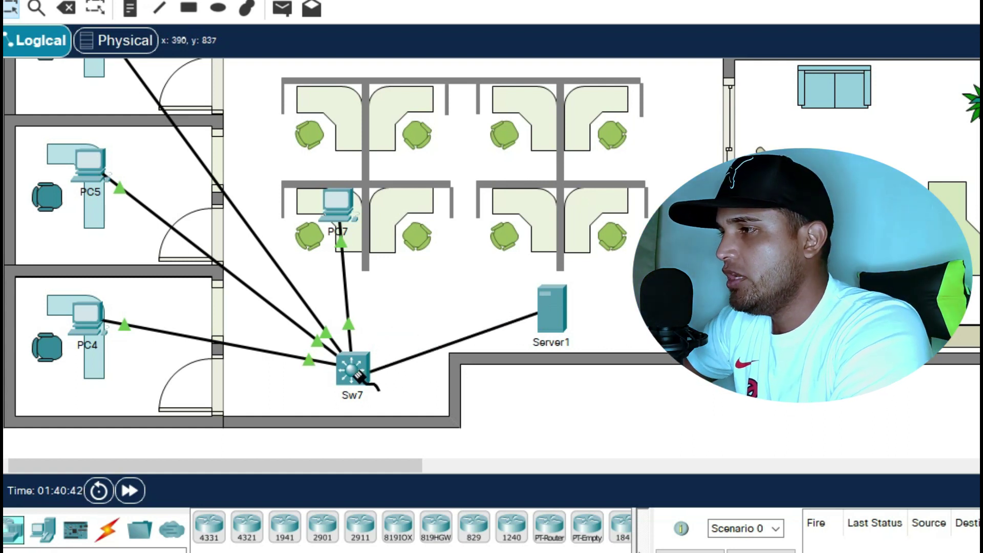
click(352, 365)
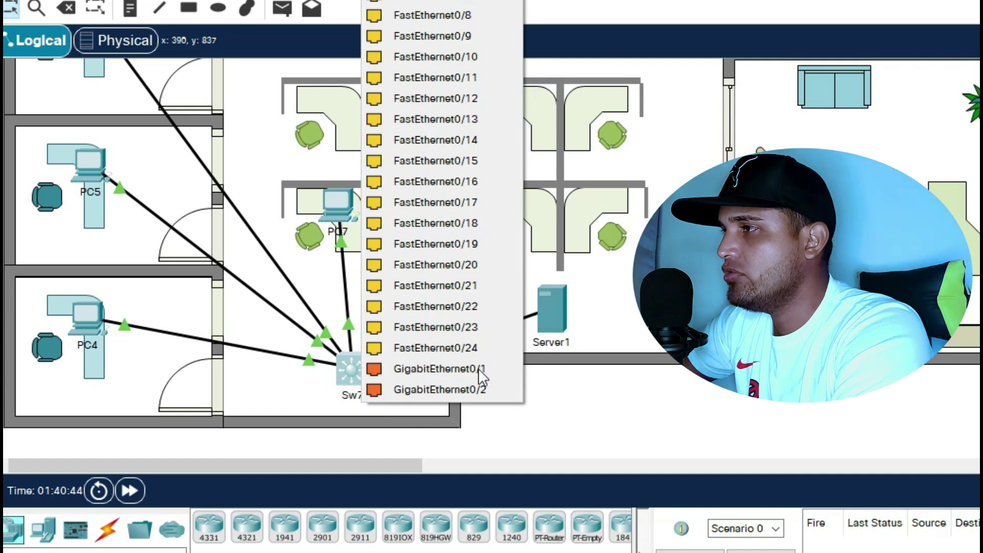
click(426, 350)
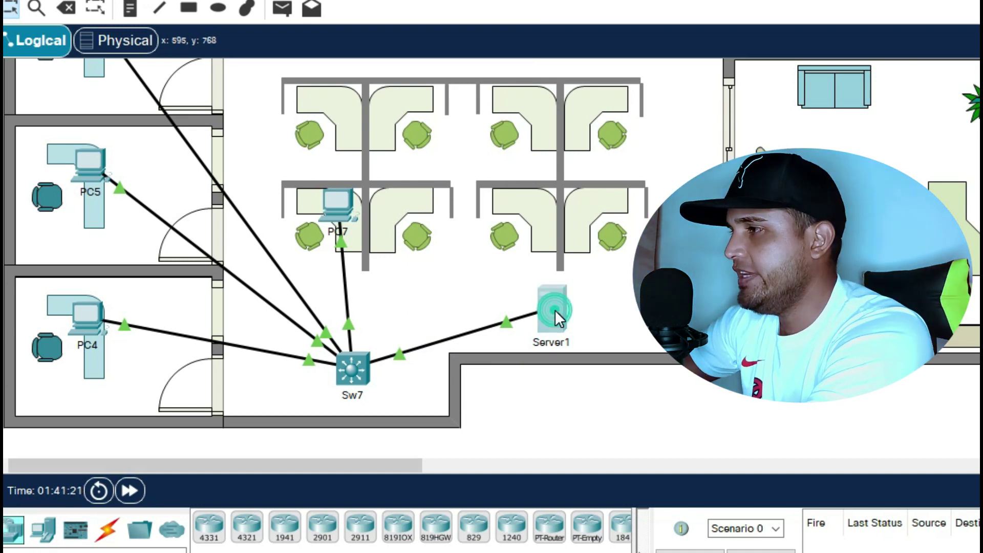
Ping 192.168.1.3 from Server1's Command Prompt.
click(553, 309)
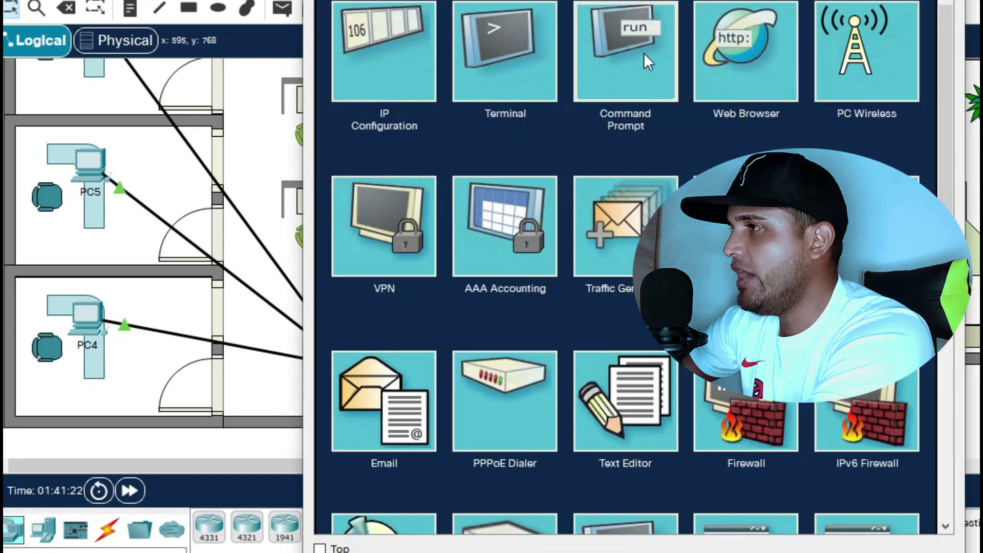
click(644, 54)
scroll(643, 256, down, 6)
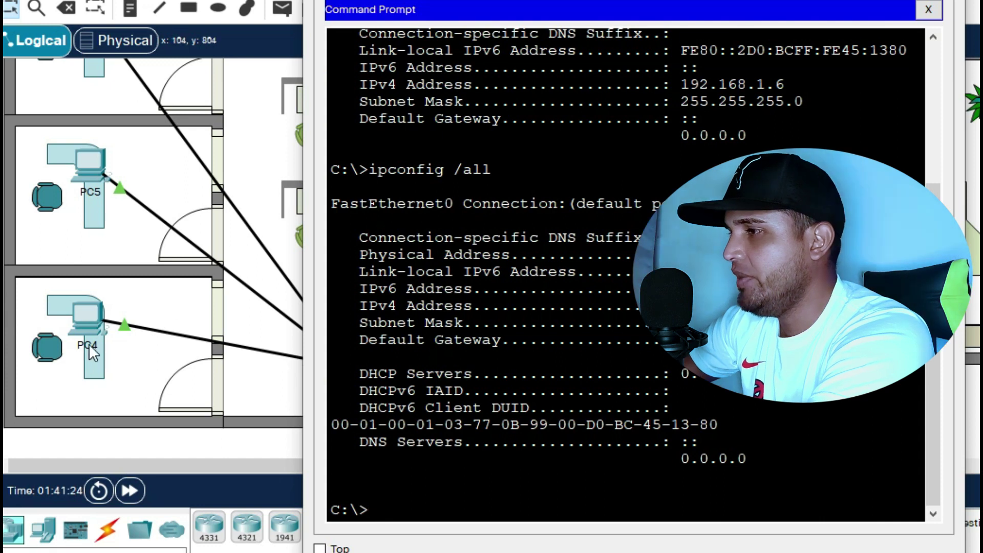
click(160, 407)
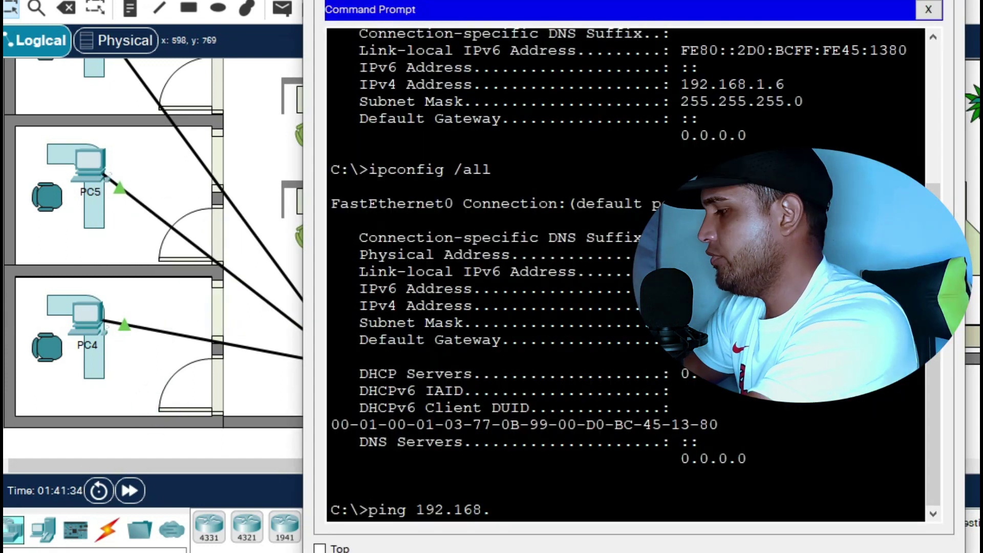
text(1.3)
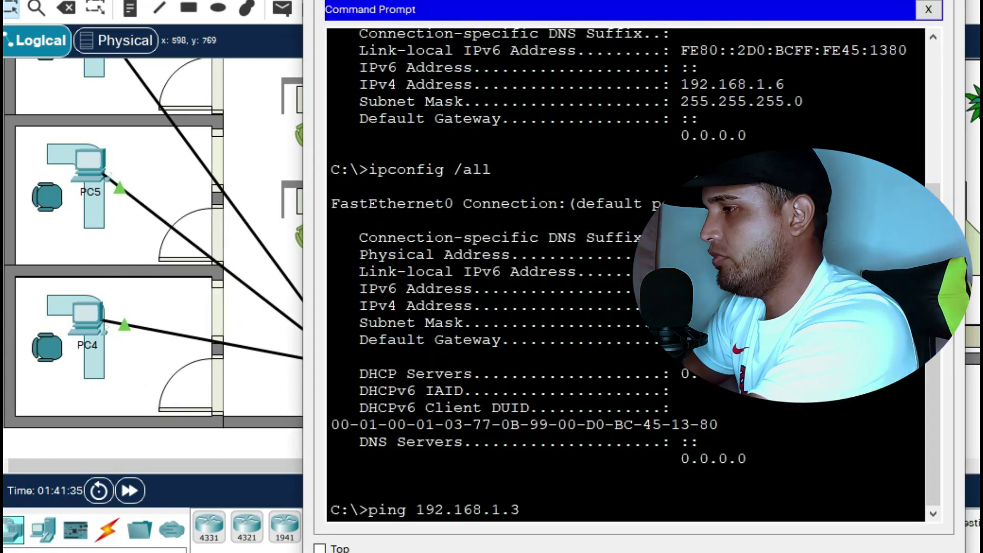
key(Return)
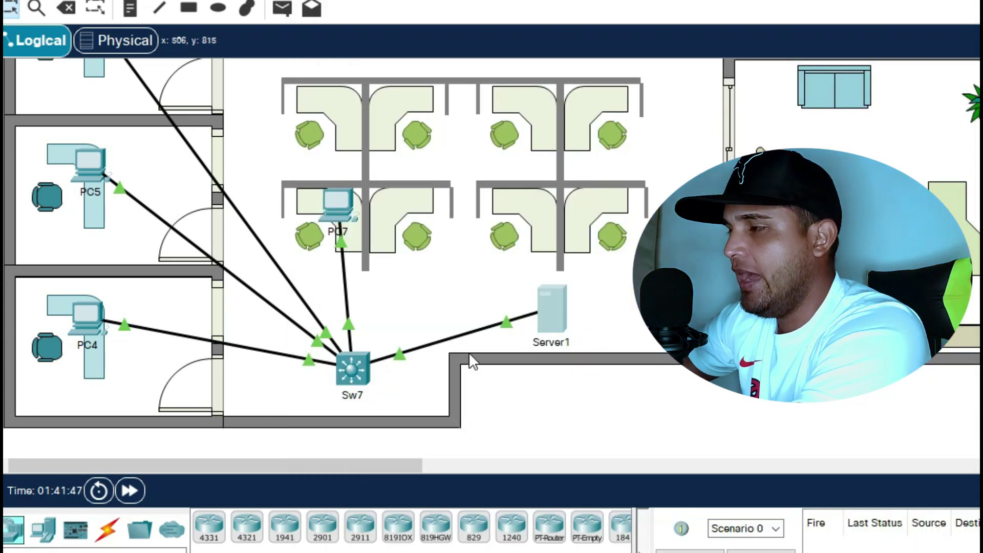
Add a PC at the desks beside PC7, cable it to Sw7's FastEthernet0/5 with copper straight-through, and examine Sw7's link messages.
click(209, 527)
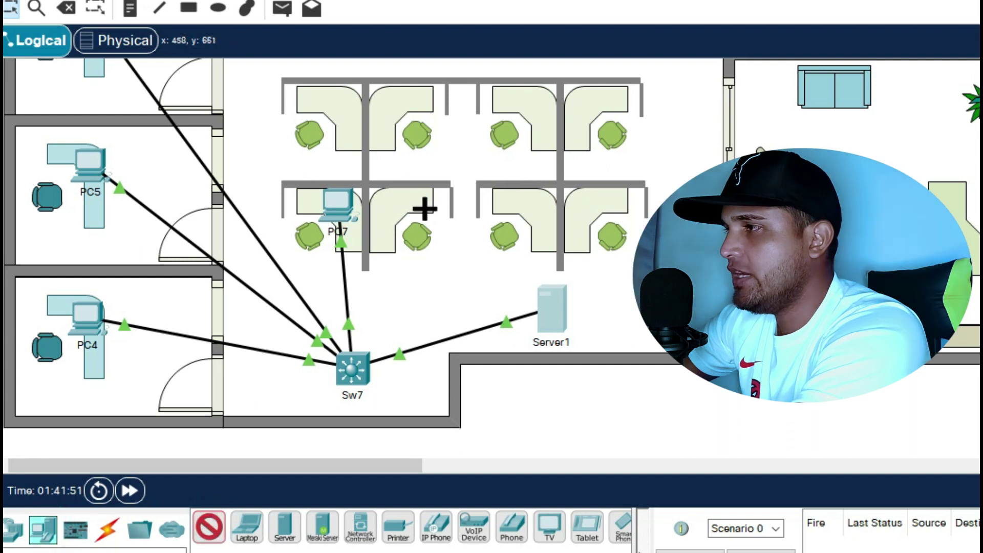
click(424, 208)
click(107, 529)
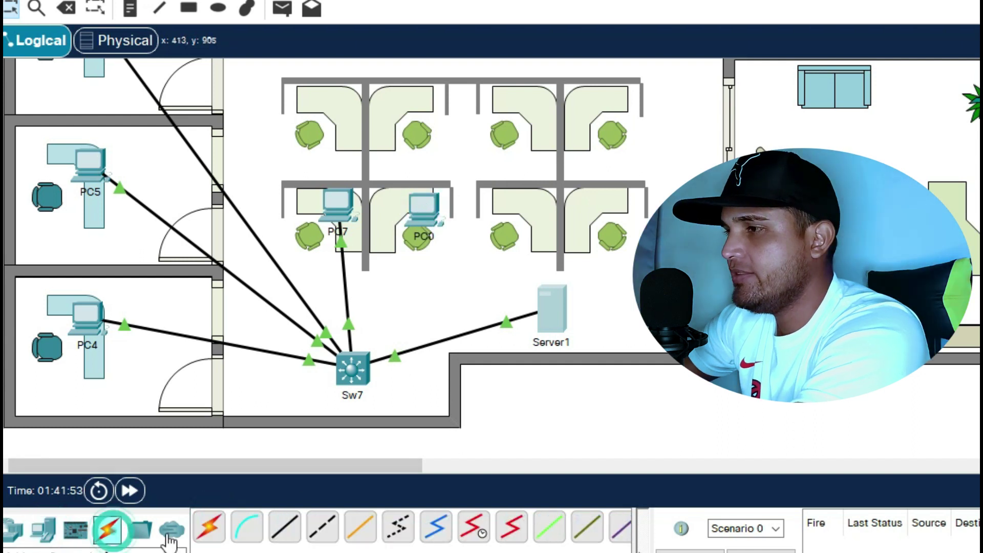
click(295, 527)
click(278, 531)
click(433, 220)
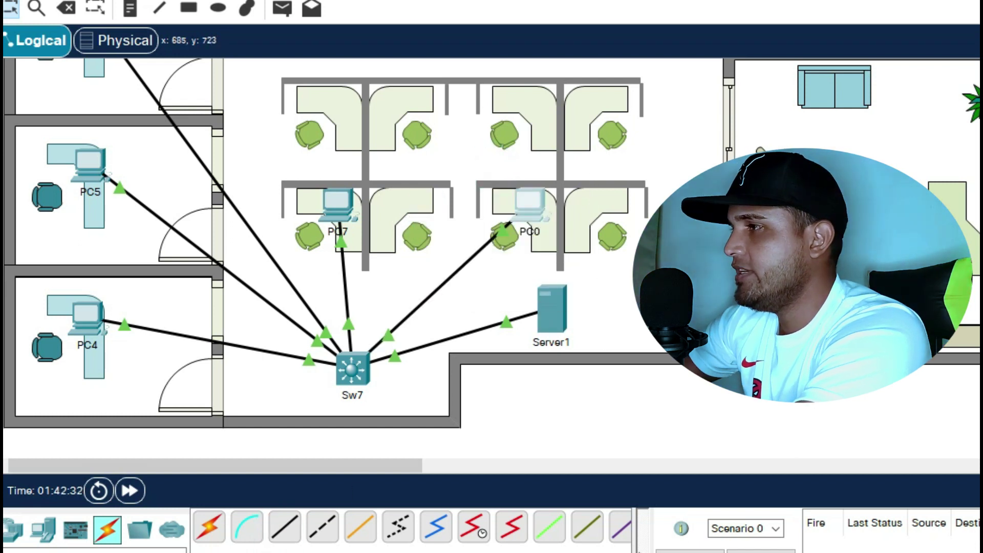
click(348, 379)
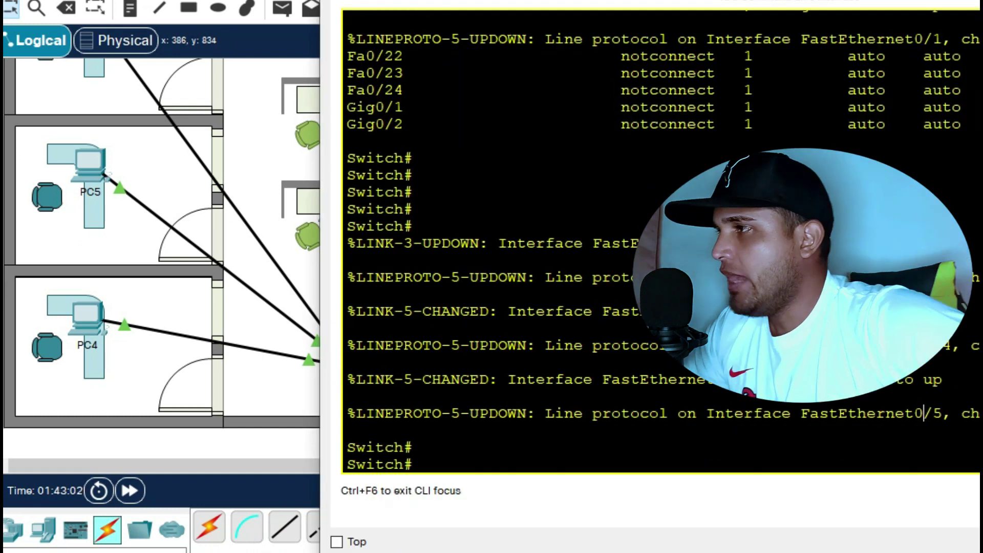
click(259, 172)
Repeat the ping to 192.168.1.3 from Server1 with the new PC connected to Sw7.
click(542, 306)
click(623, 75)
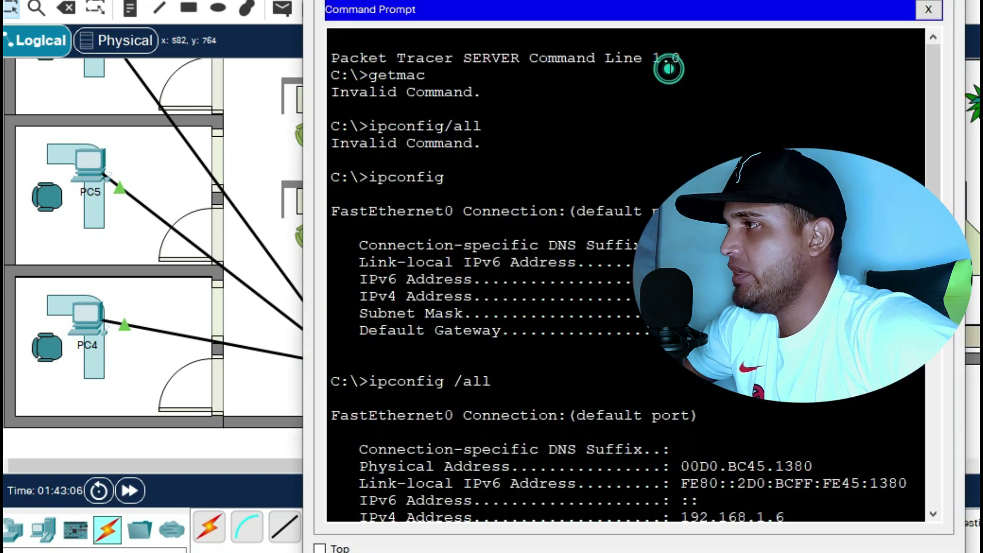
key(Up)
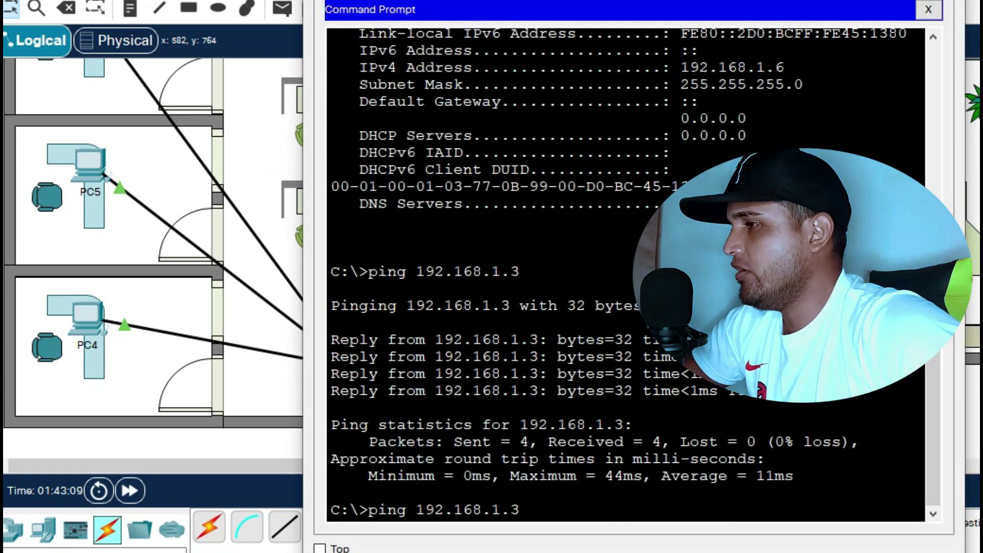
key(Return)
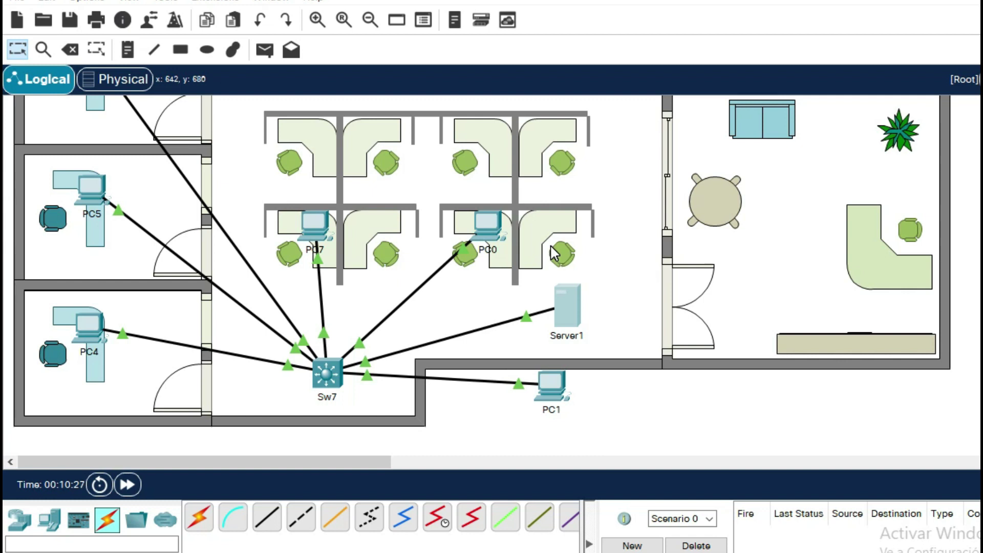
mouse_move(529, 270)
mouse_down()
mouse_move(613, 292)
mouse_move(625, 328)
mouse_move(534, 308)
mouse_move(514, 266)
mouse_up()
click(562, 256)
drag(420, 188, 610, 350)
click(521, 259)
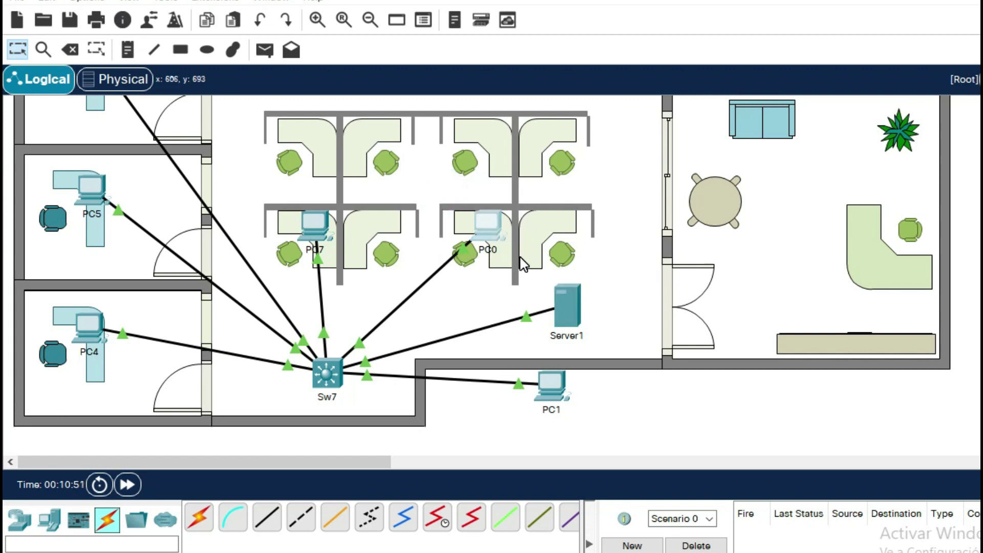
drag(623, 343, 514, 267)
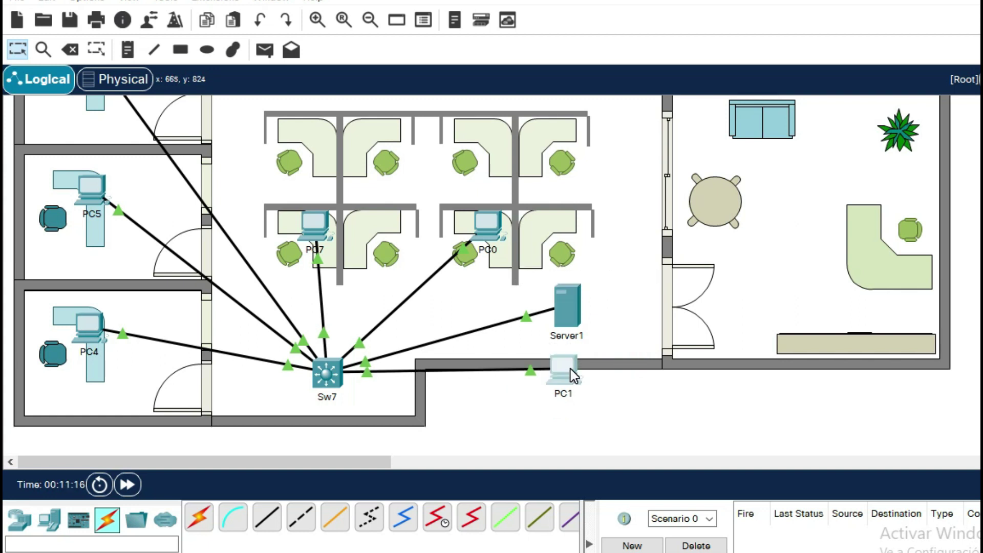
Reposition PC1 slightly nearer to Sw7 below the office wall and examine the MAC address of its FastEthernet0 interface.
click(678, 418)
drag(572, 378, 521, 404)
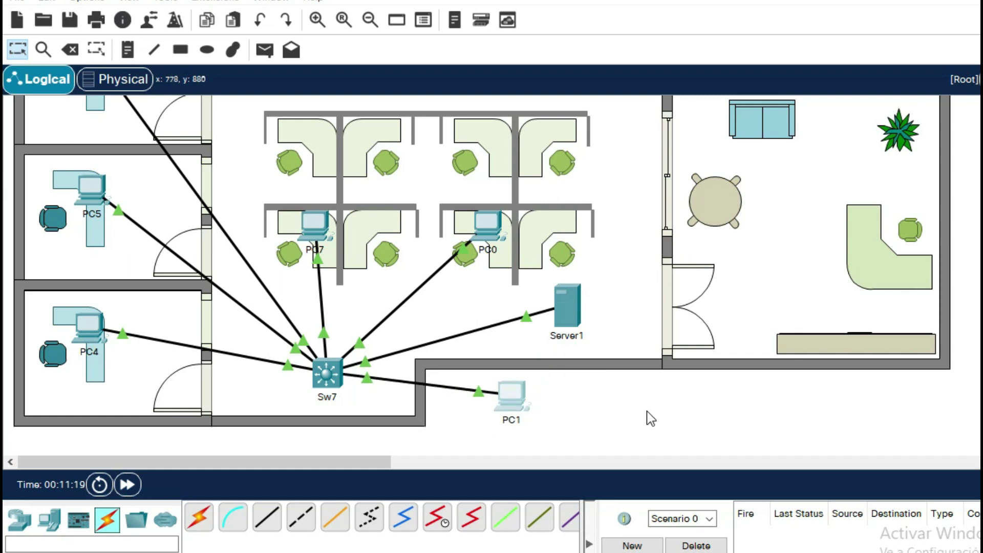
click(518, 402)
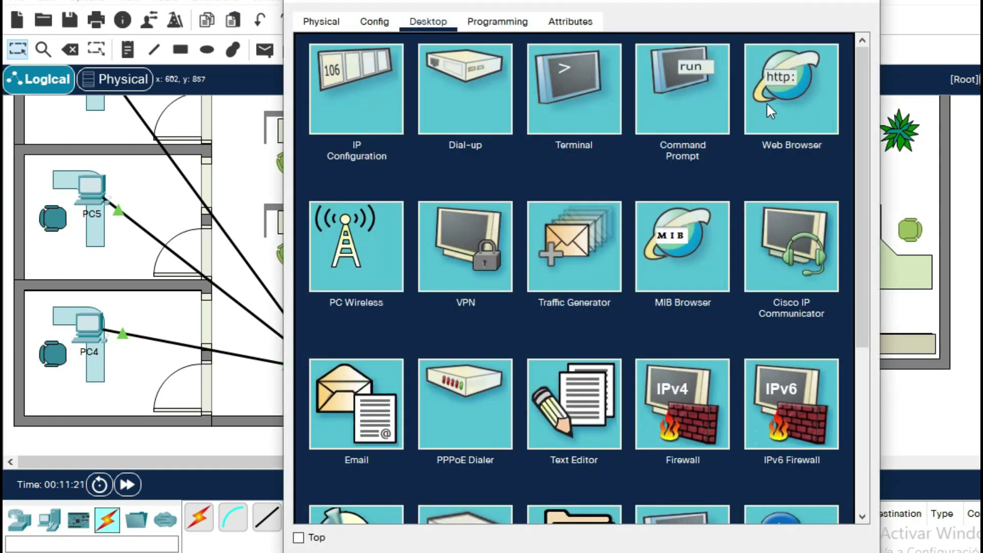
click(385, 19)
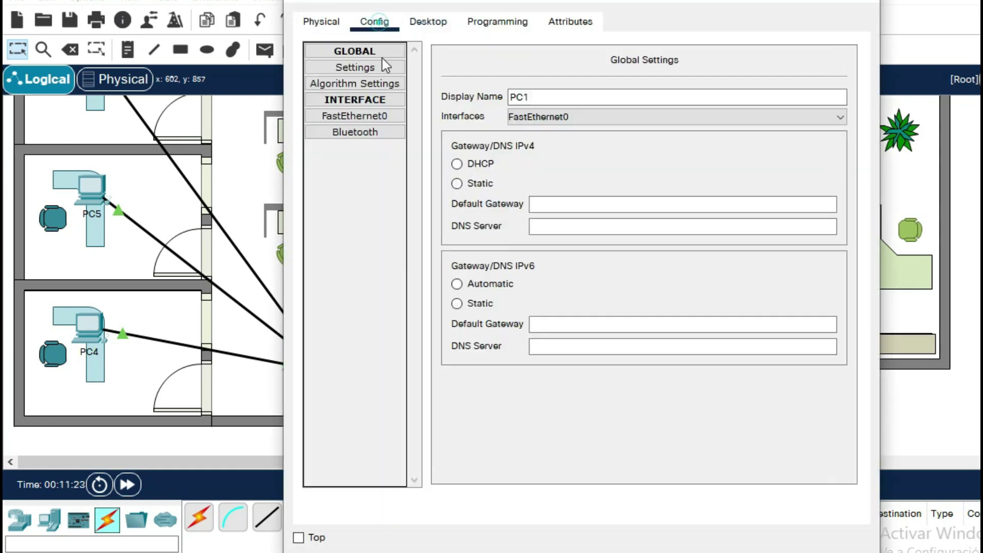
click(366, 114)
double_click(727, 128)
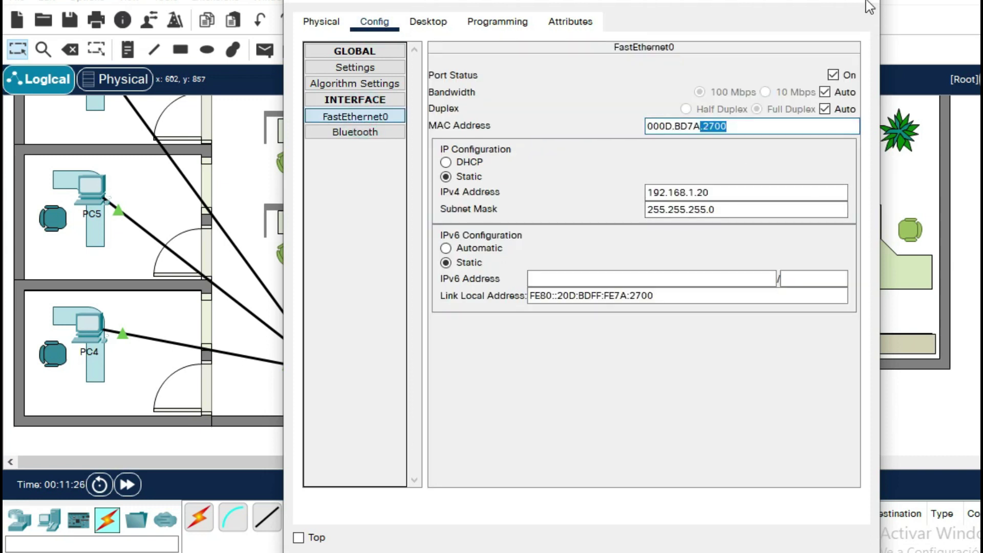
click(869, 6)
Display the running configuration in Sw7's command line with show running-config.
click(333, 371)
key(space)
key(space)
key(Return)
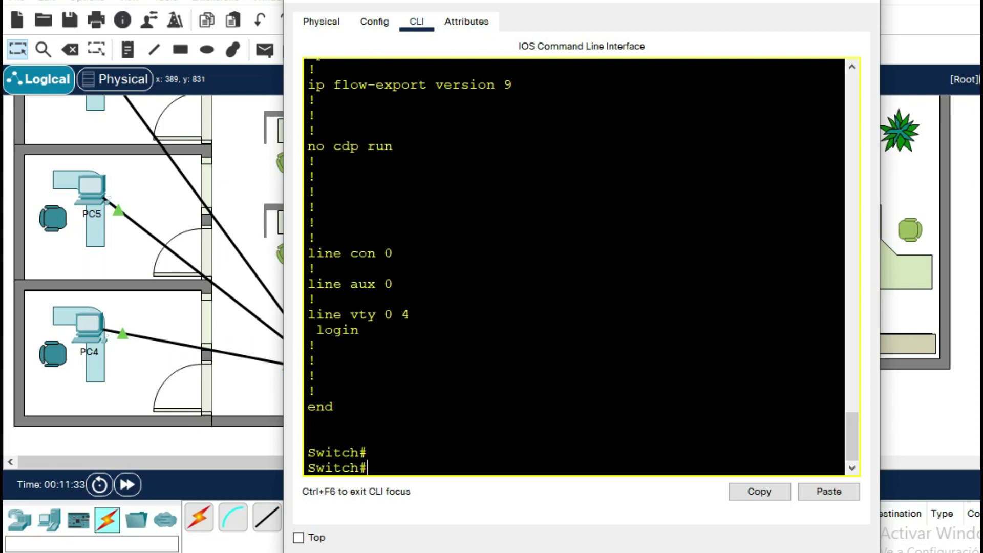
text(sh)
key(Tab)
text(run)
key(Tab)
key(Return)
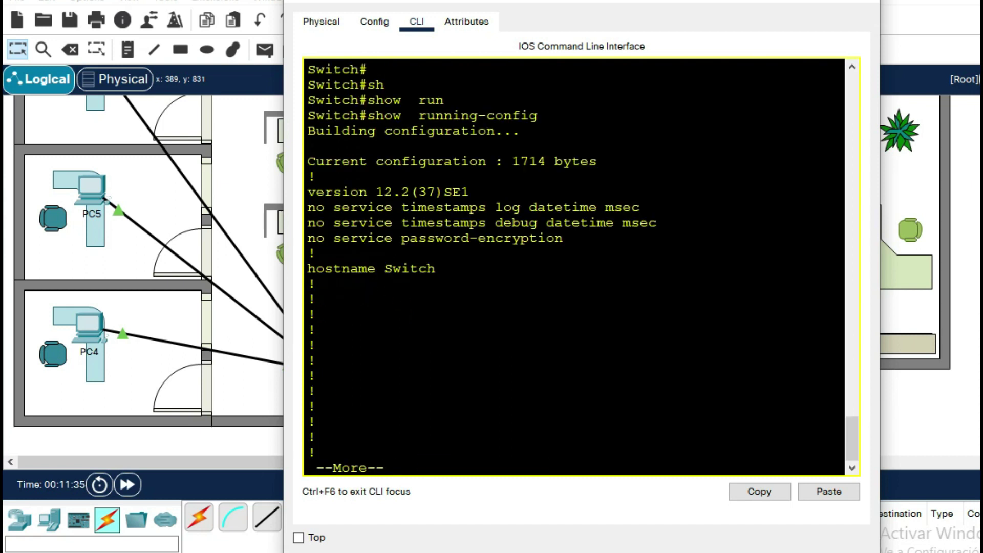
Page through the running configuration to interface FastEthernet0/6 and examine its port-security violation mode and allowed MAC address.
key(Return)
key(Return)
key(Return)
key(Return)
key(Return)
key(Return)
key(Return)
key(Return)
key(Return)
key(Return)
key(Return)
key(Return)
key(Return)
key(Return)
key(Return)
key(Return)
key(Return)
key(Return)
key(Return)
key(Return)
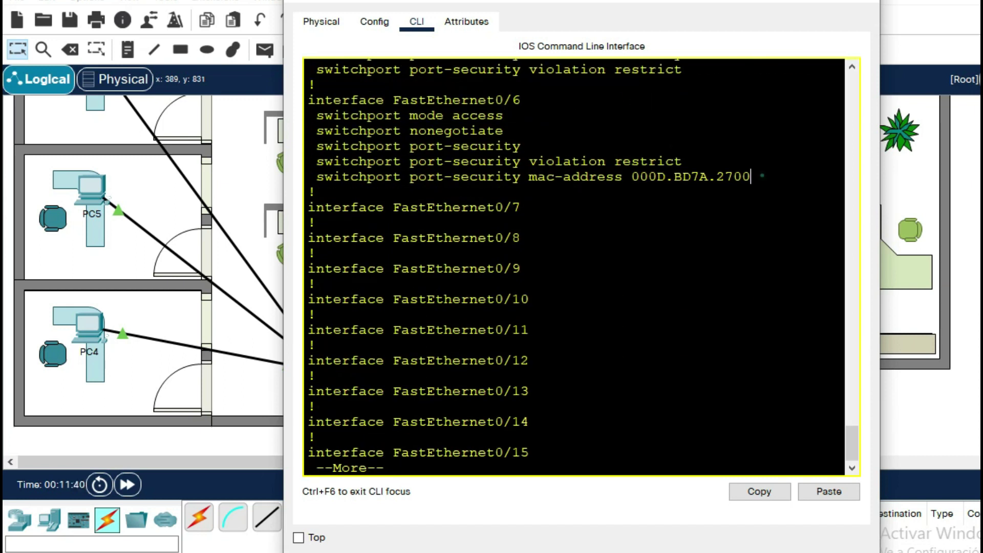
double_click(751, 176)
drag(316, 85, 521, 100)
drag(751, 177, 308, 176)
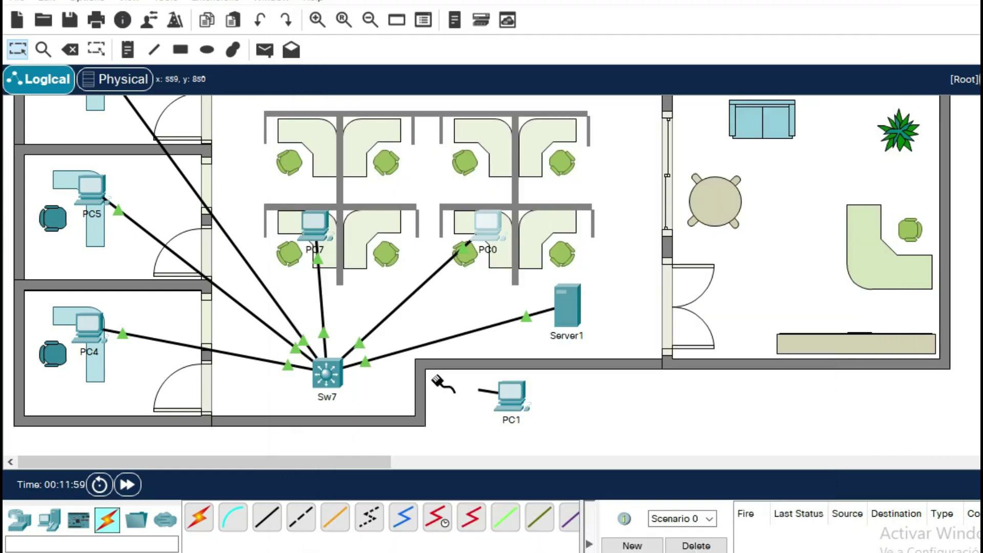
Move the Sw7 end of PC1's cable to port FastEthernet0/6.
click(509, 394)
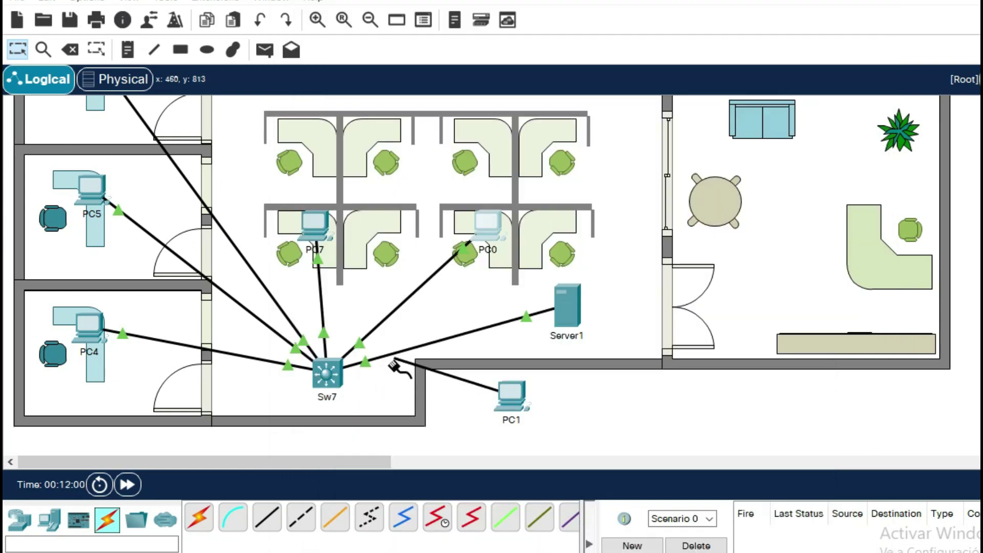
click(328, 373)
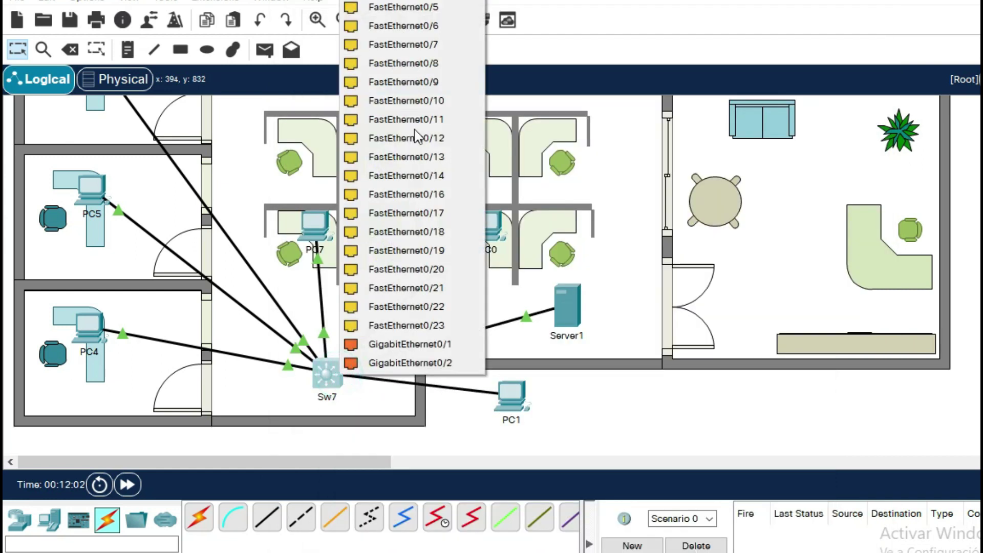
click(404, 26)
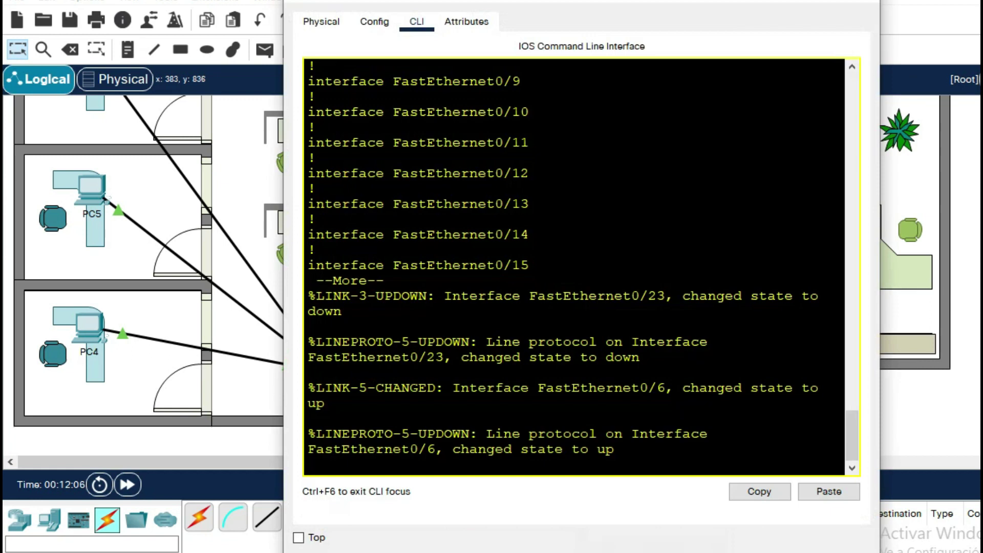
Examine Sw7's link messages for FastEthernet0/6 and recheck that interface's port-security settings in the console output.
scroll(574, 267, up, 6)
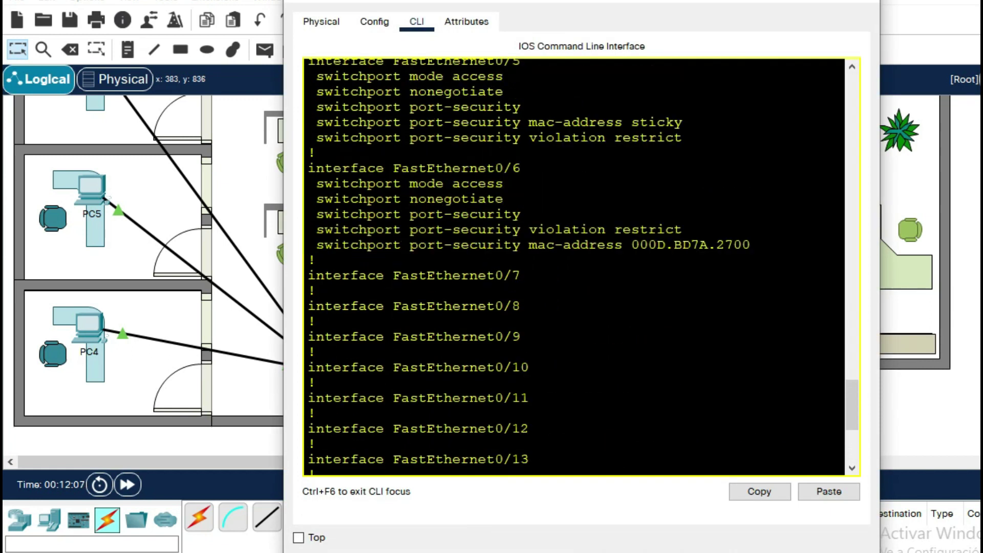
drag(309, 168, 750, 245)
click(865, 1)
Move the Sw7 end of PC0's cable to port FastEthernet0/7.
drag(445, 193, 528, 268)
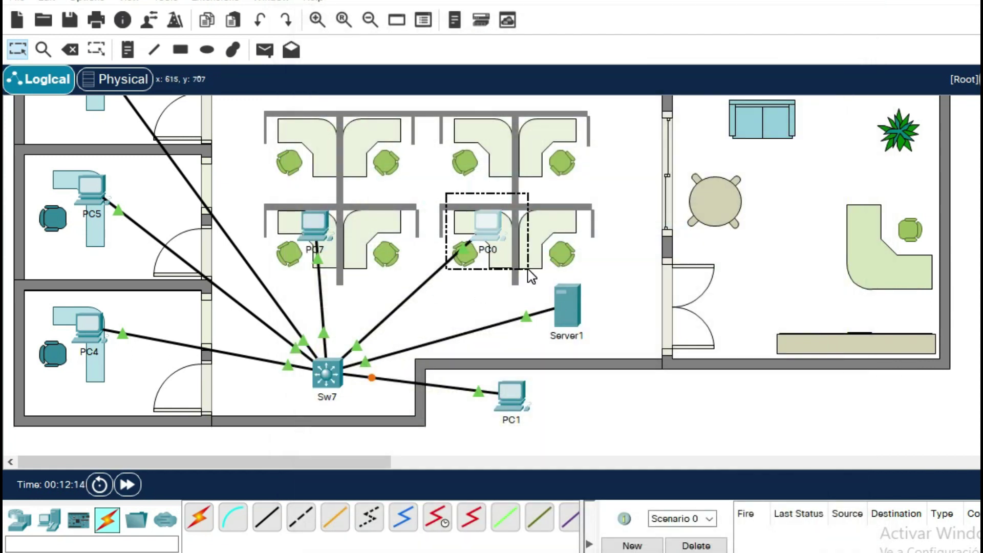
click(324, 381)
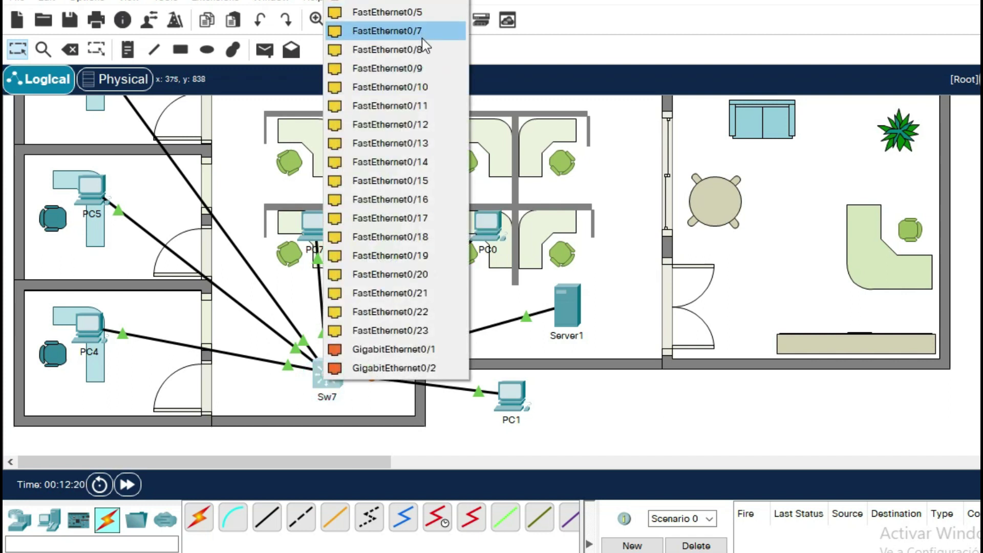
click(410, 31)
Ping 192.168.1.3 from PC1's Command Prompt to test its connection through FastEthernet0/6.
click(532, 396)
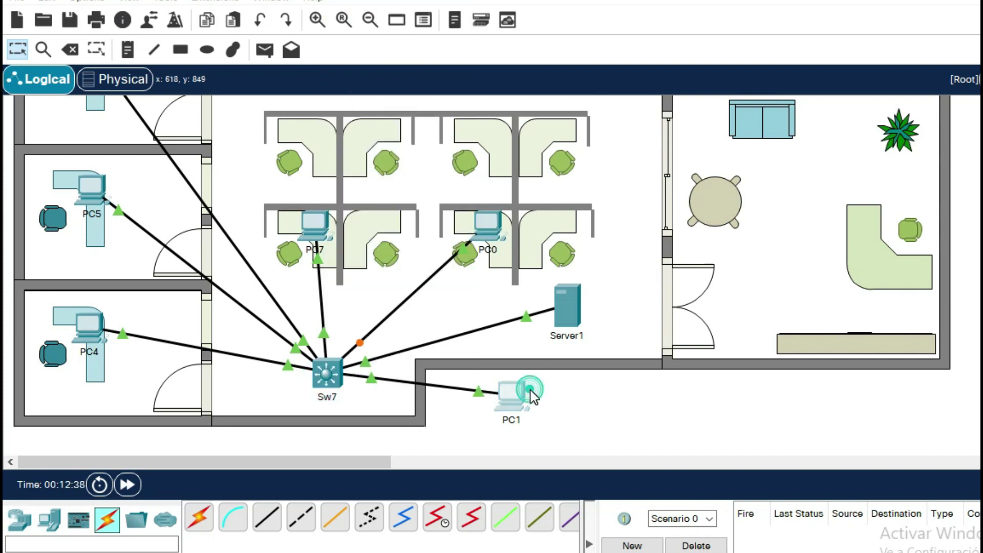
click(429, 24)
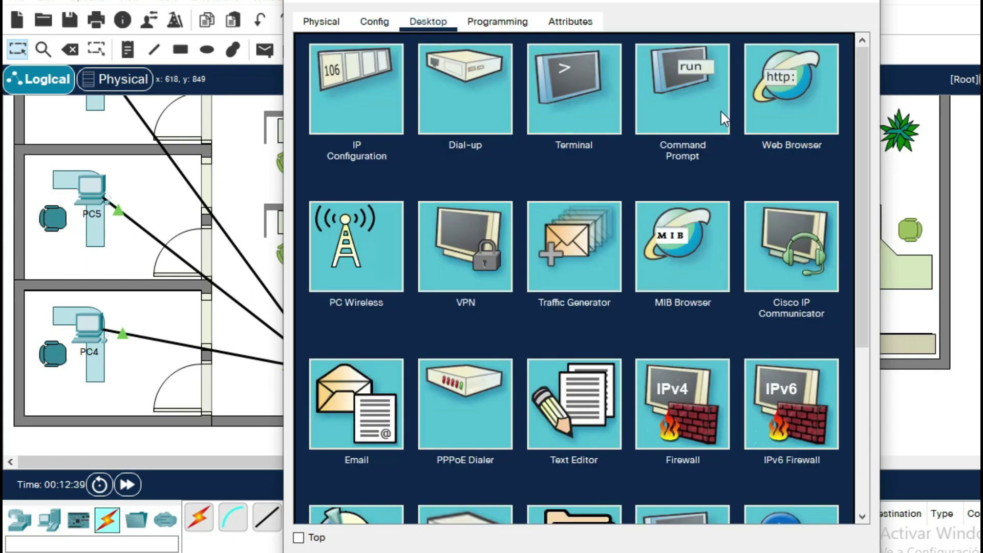
click(675, 104)
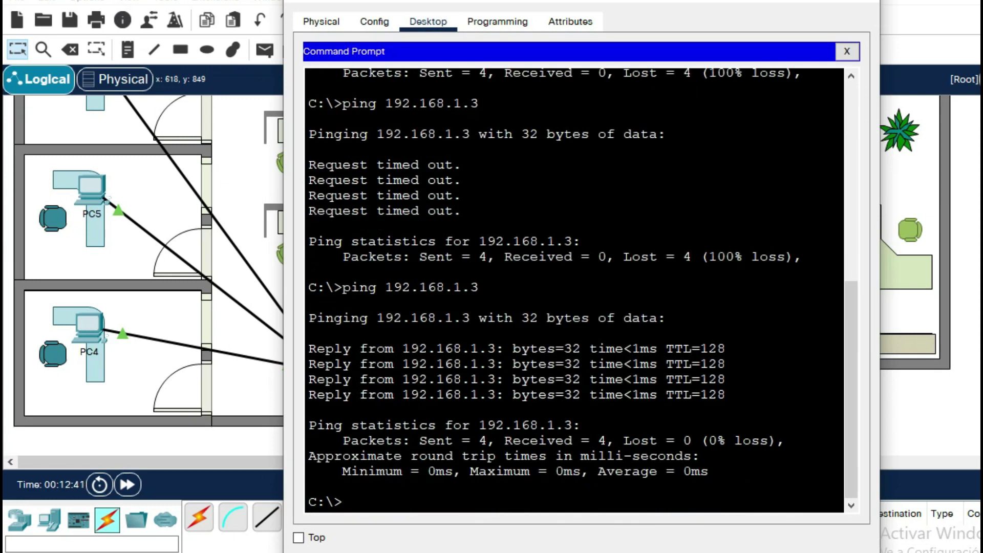
key(Up)
key(Return)
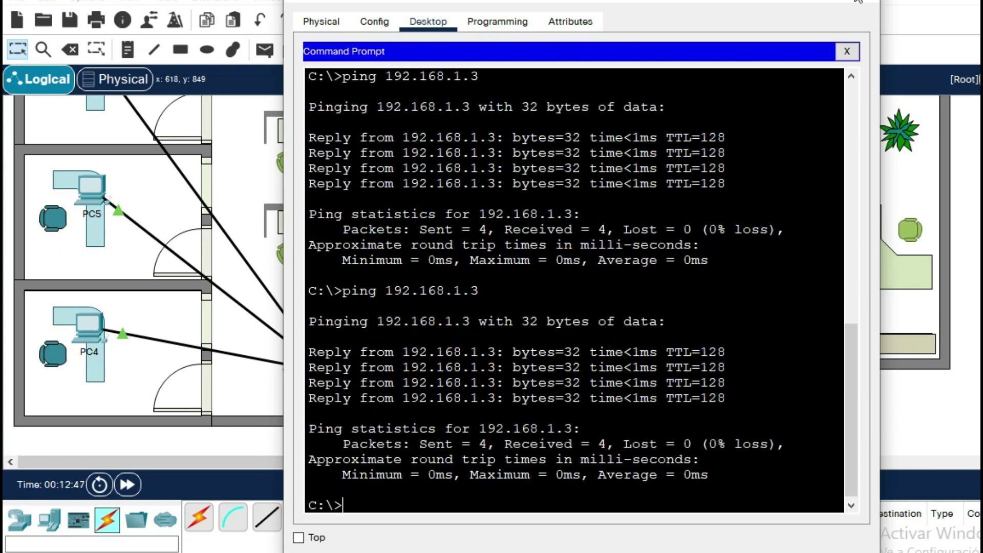
click(861, 1)
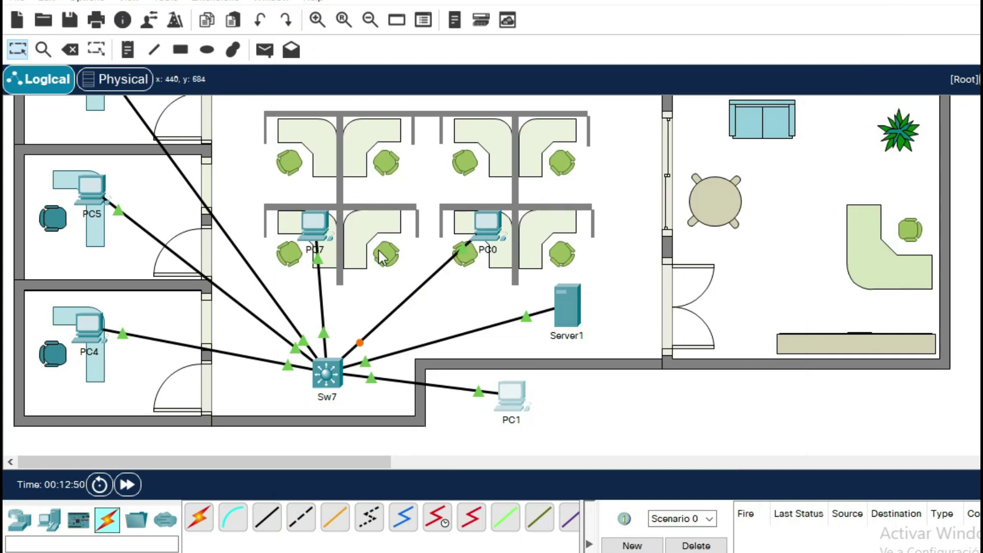
Ping 192.168.1.3 from PC0's Command Prompt to test its connection through Sw7.
click(491, 229)
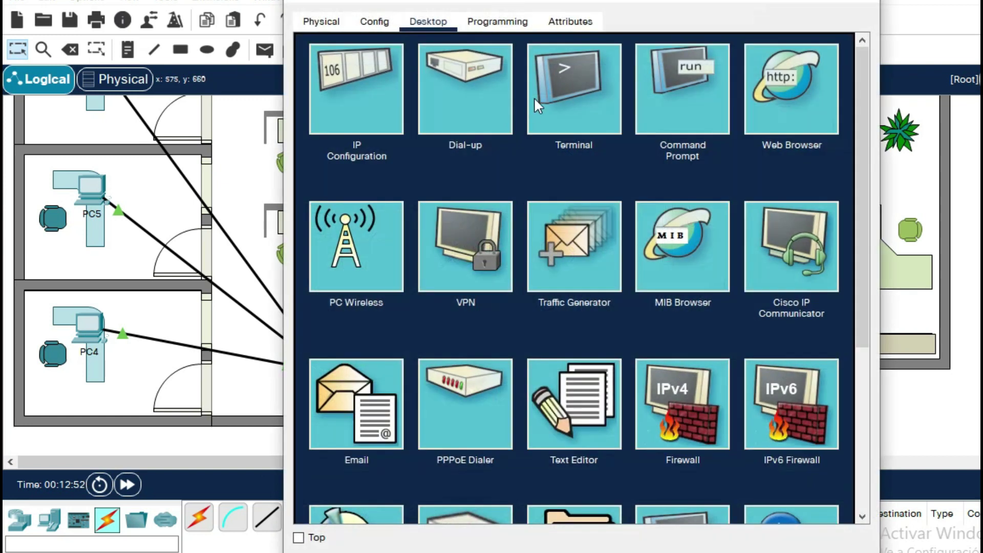
click(660, 93)
key(Up)
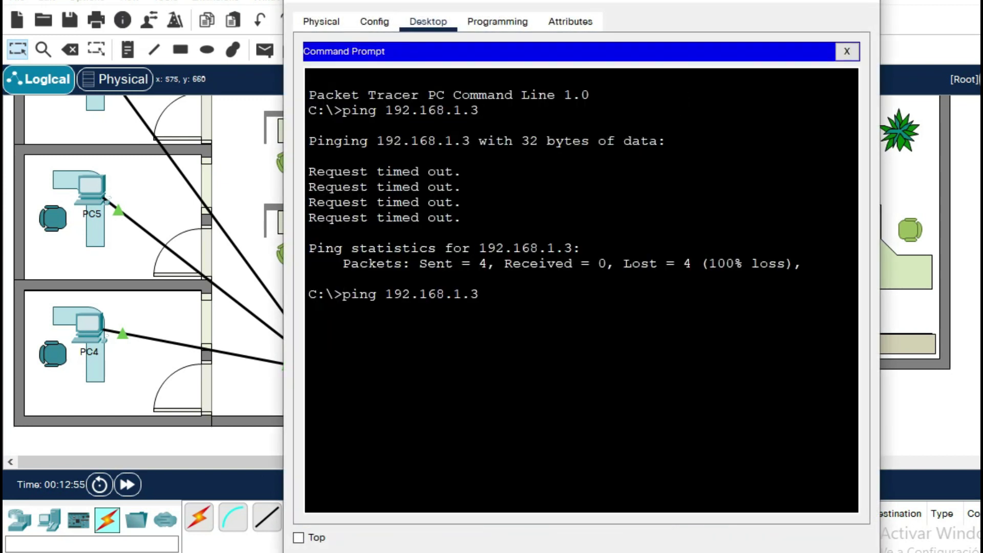
key(Return)
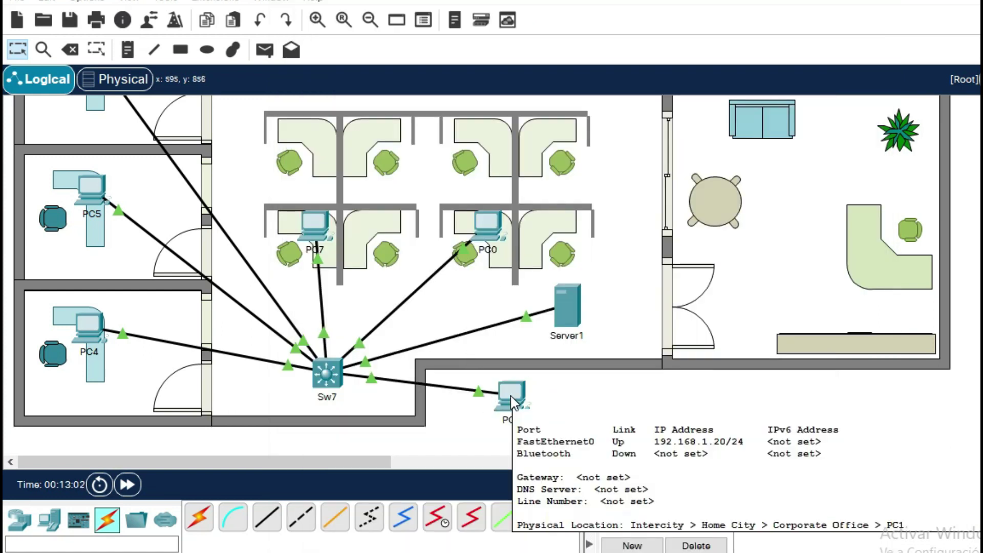
Move the Sw7 end of PC1's cable to port FastEthernet0/21.
drag(566, 425, 469, 360)
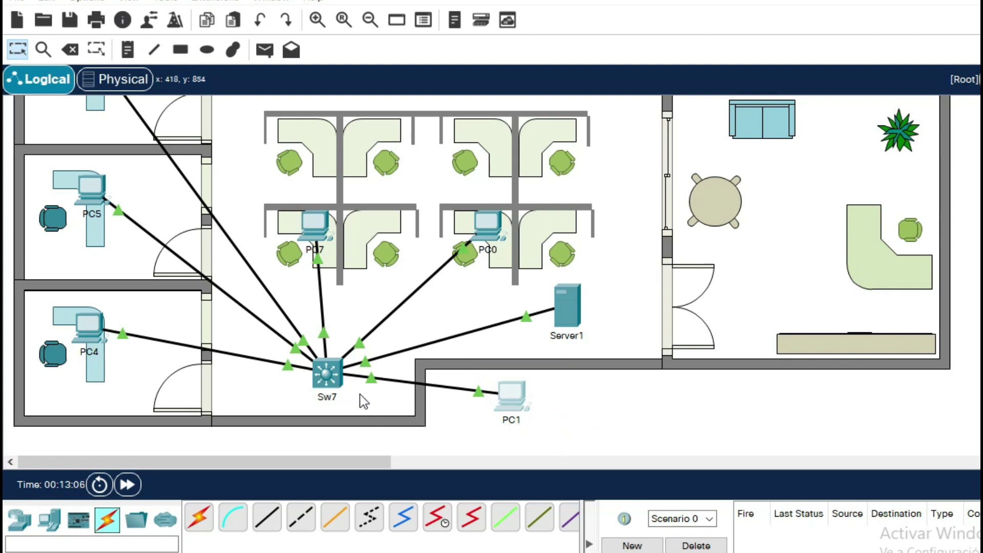
click(369, 376)
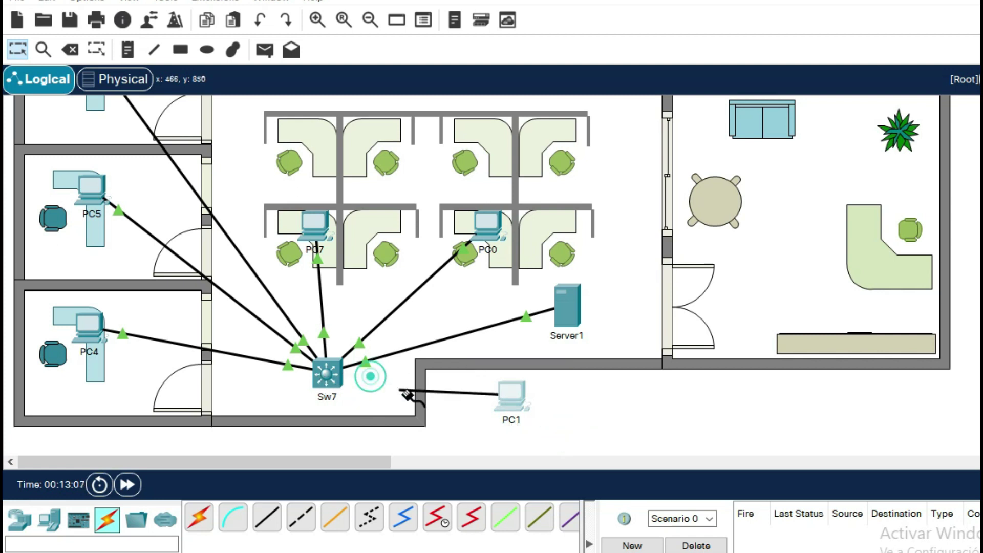
click(338, 378)
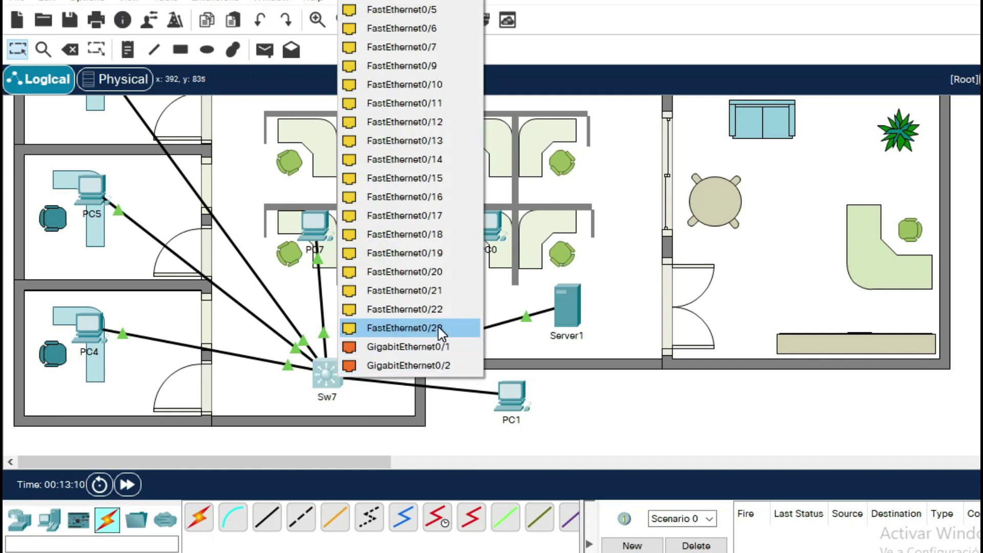
click(410, 290)
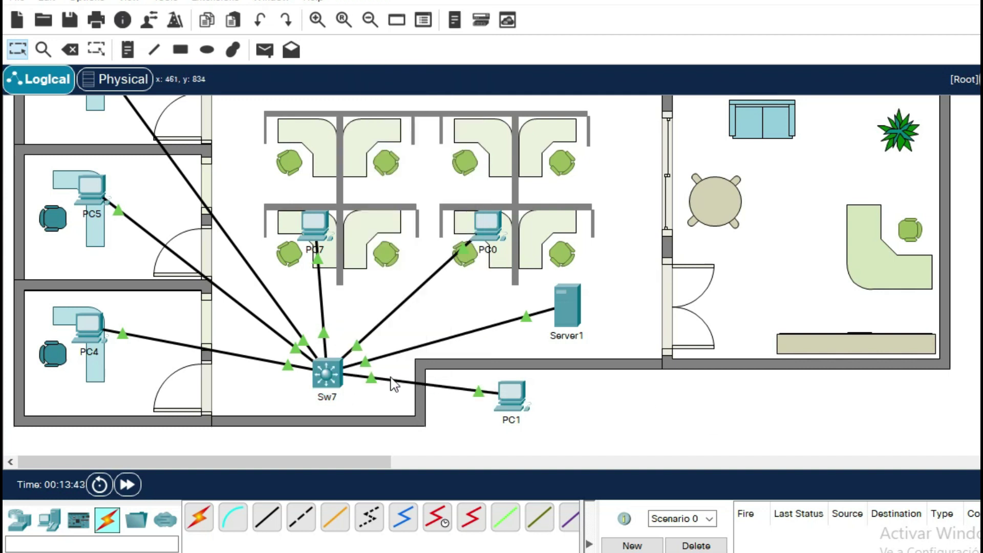
Ping 192.168.1.3 from PC1's Command Prompt to test its connection on the newly cabled port.
click(503, 390)
click(678, 69)
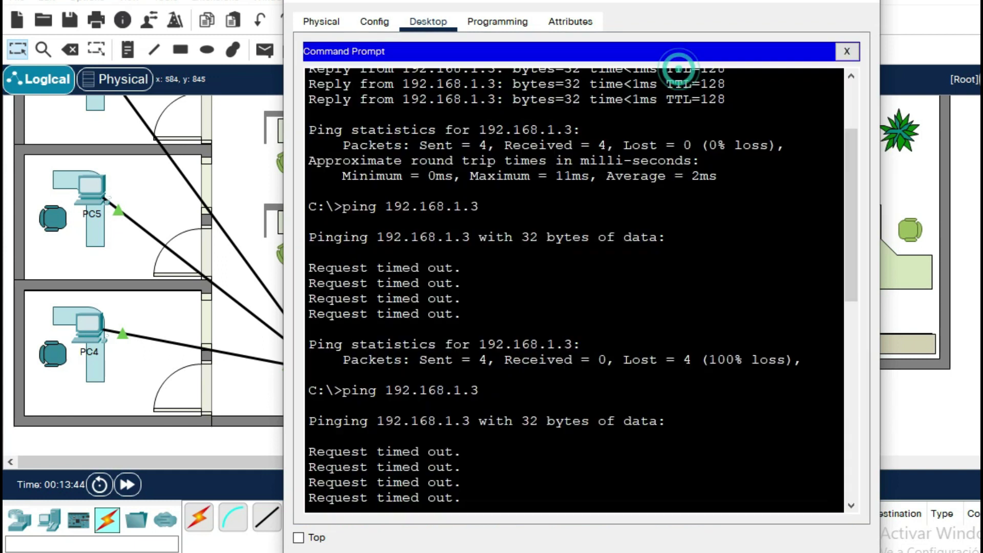
key(Up)
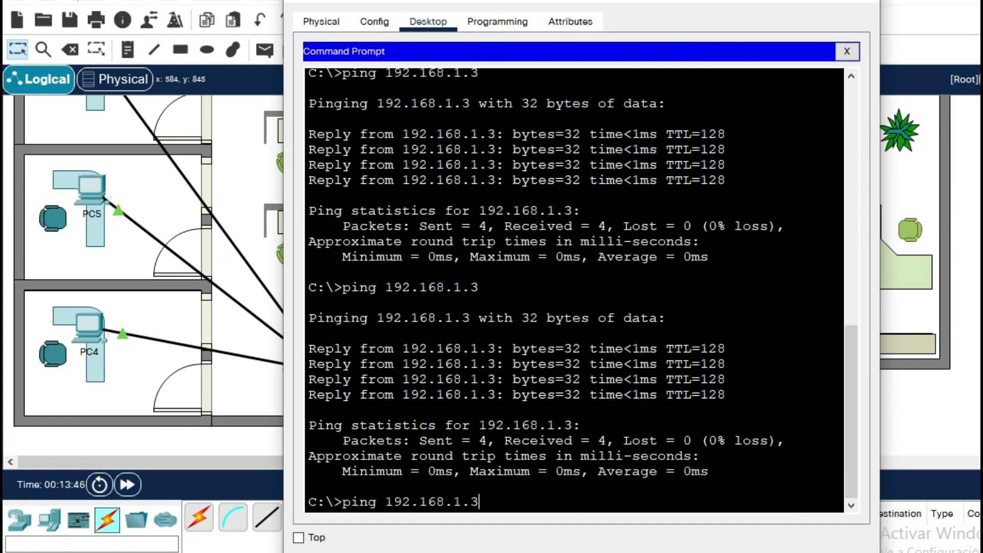
key(Return)
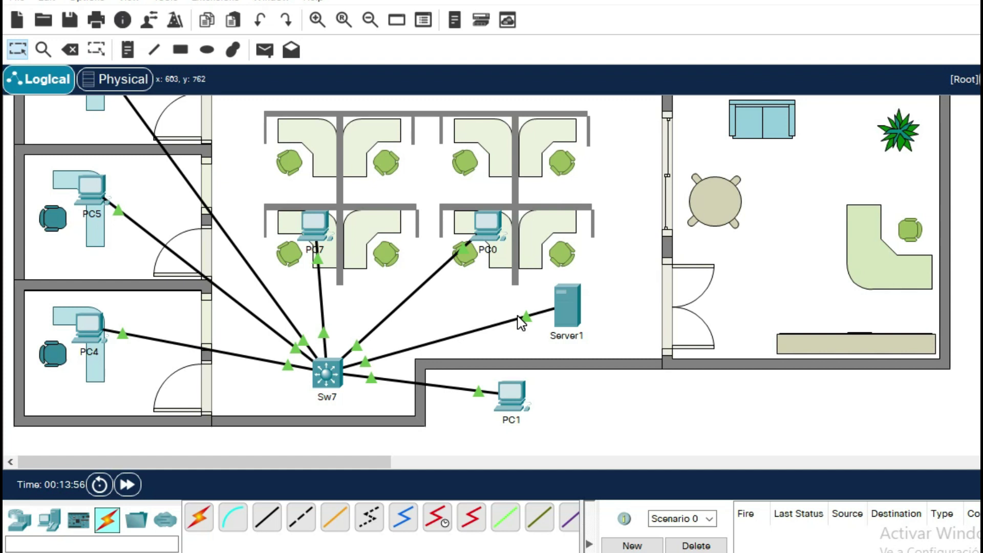
drag(573, 431, 468, 373)
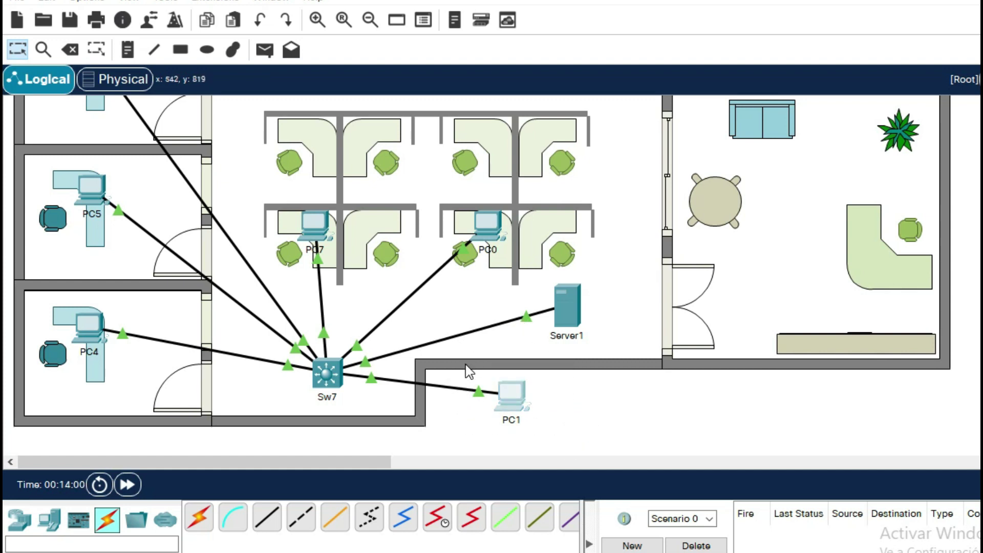
Review the FastEthernet0/6 port-security block in Sw7's running configuration output.
click(326, 374)
scroll(574, 266, up, 10)
scroll(573, 266, up, 1)
drag(768, 334, 271, 259)
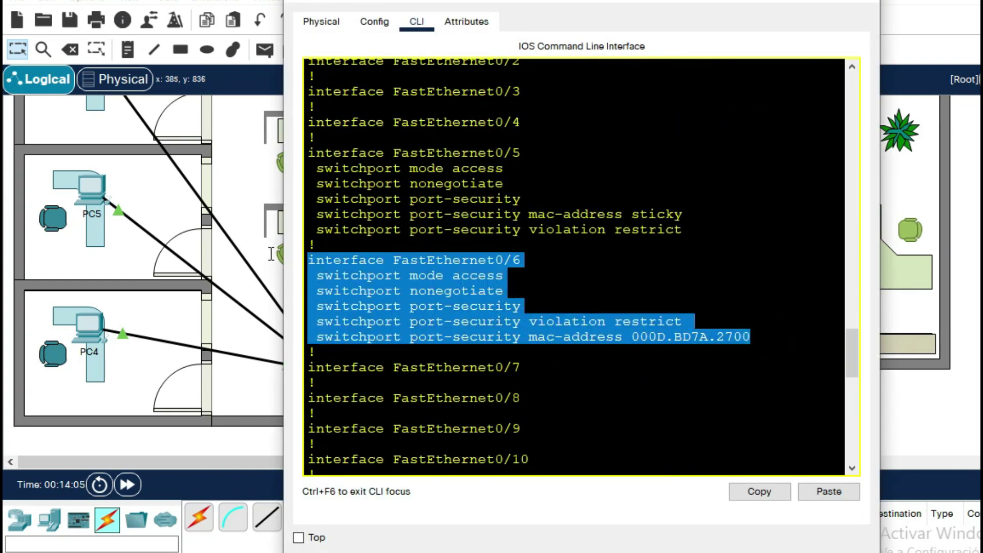
click(869, 4)
Detach the Sw7 end of PC0's cable and reconnect it to another port on Sw7.
click(621, 398)
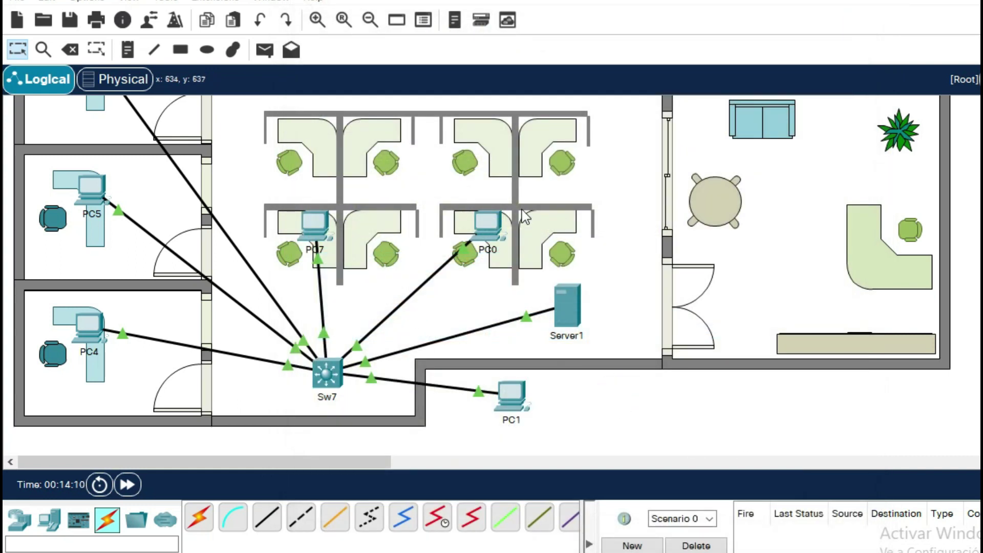
drag(448, 173, 541, 280)
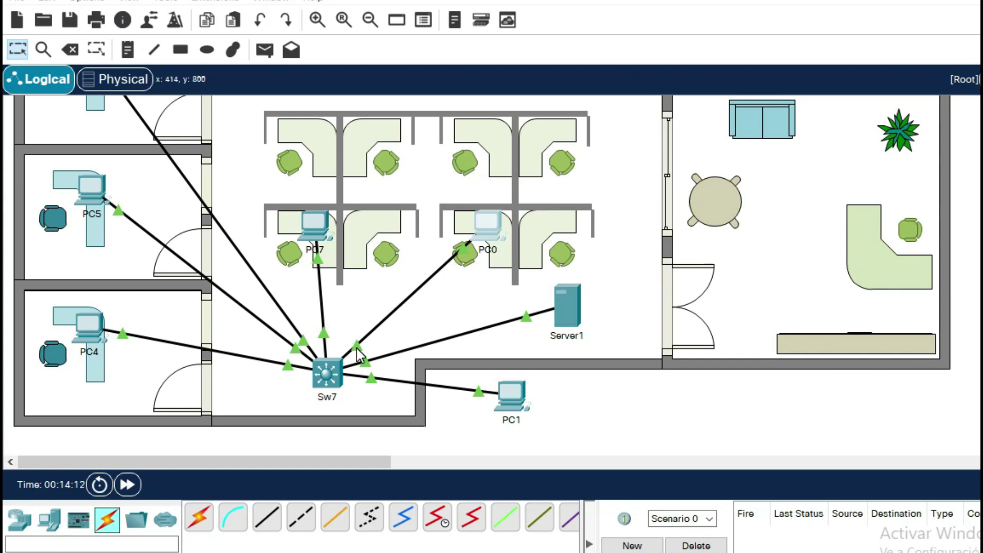
drag(357, 346, 329, 374)
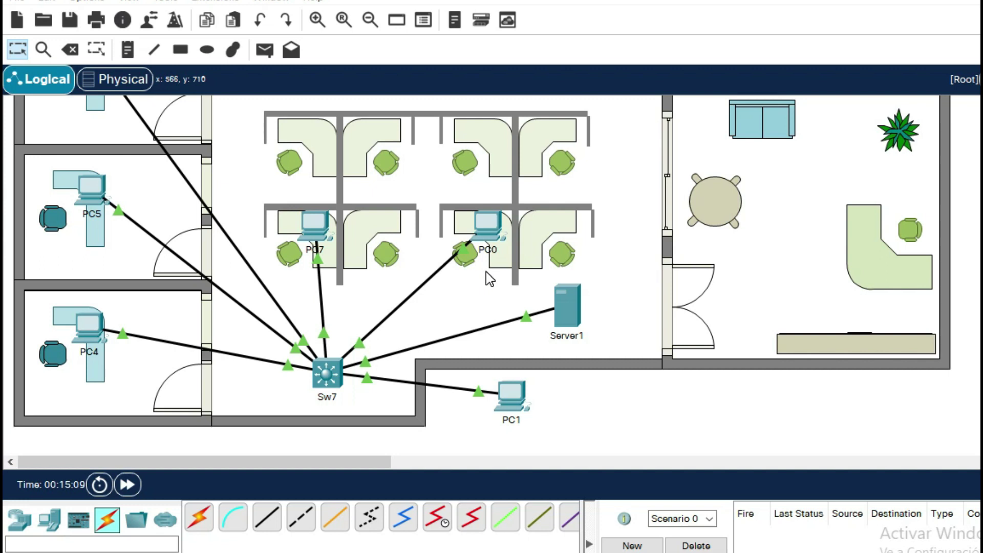
Ping 192.168.1.3 again from PC1 after the recabling, keeping the topology in view beside its Command Prompt.
click(514, 396)
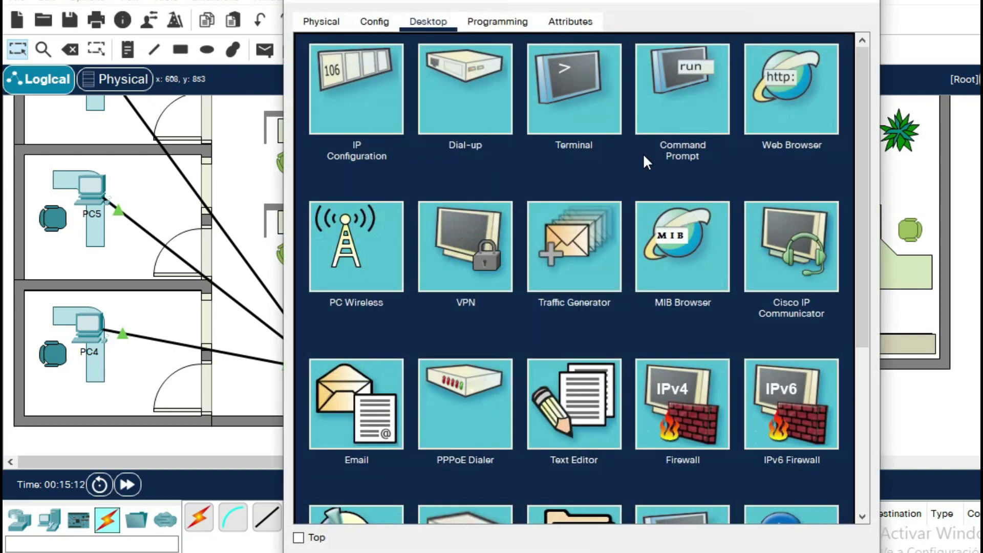
click(701, 80)
drag(519, 4, 757, 0)
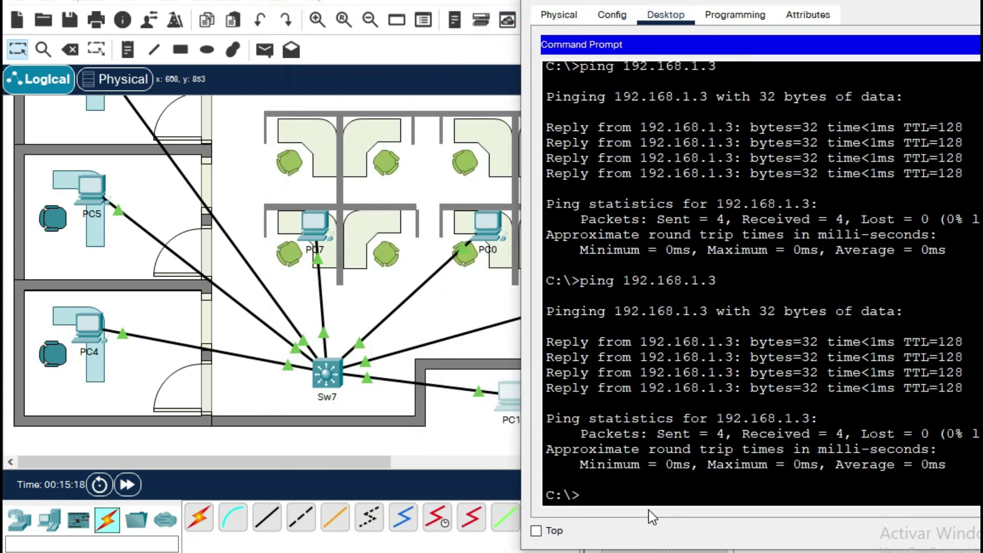
key(Up)
key(Return)
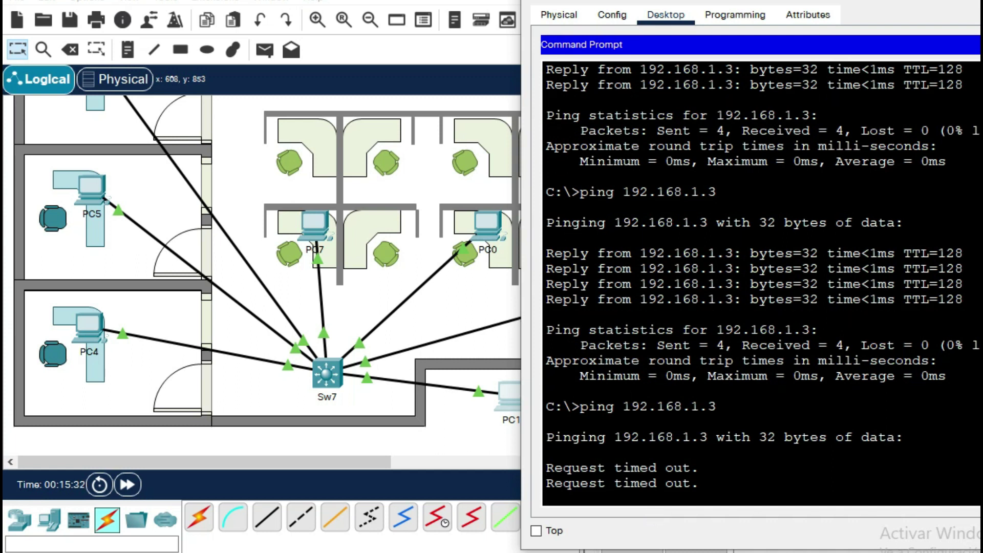
click(429, 198)
drag(566, 374, 458, 433)
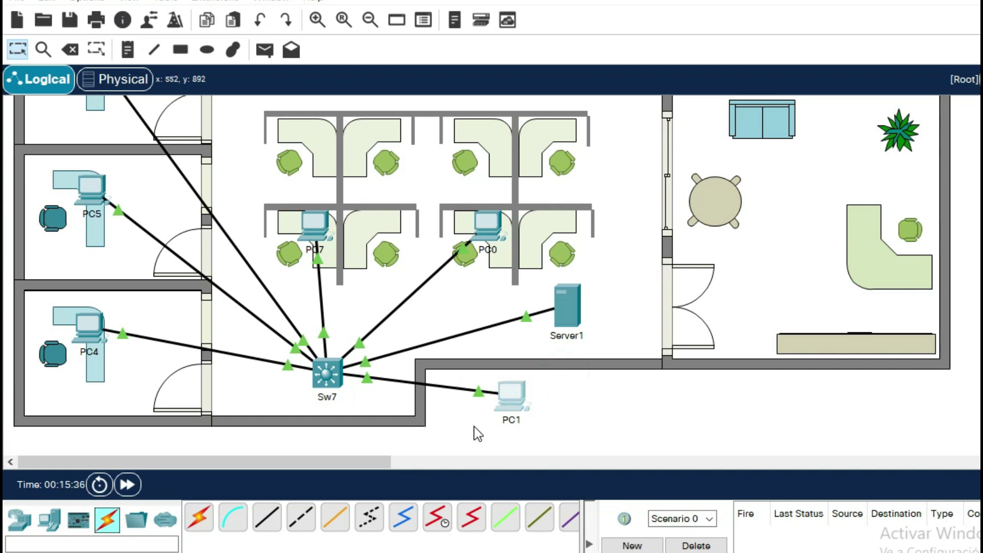
Repeat the 192.168.1.3 ping from PC0's Command Prompt to compare its connectivity with PC1's.
click(503, 227)
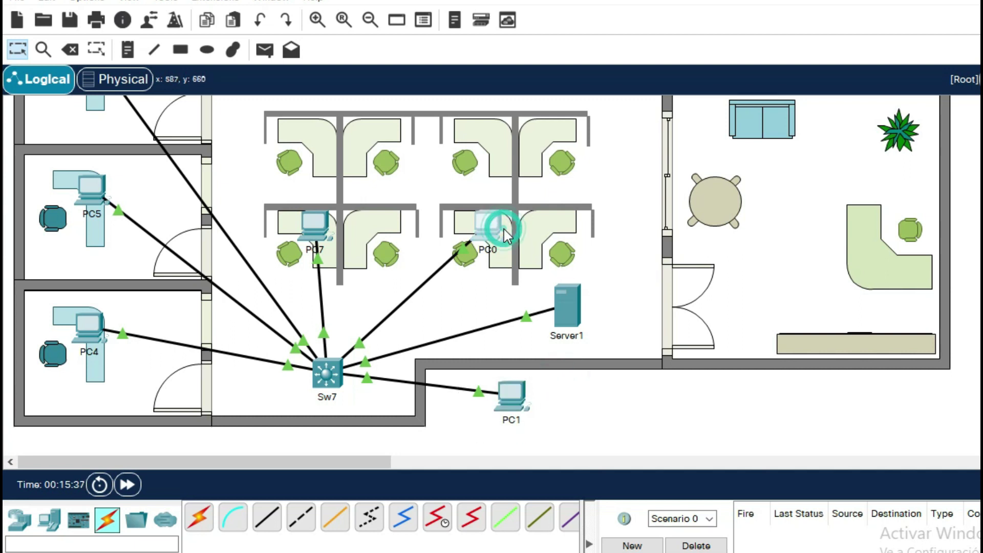
click(688, 100)
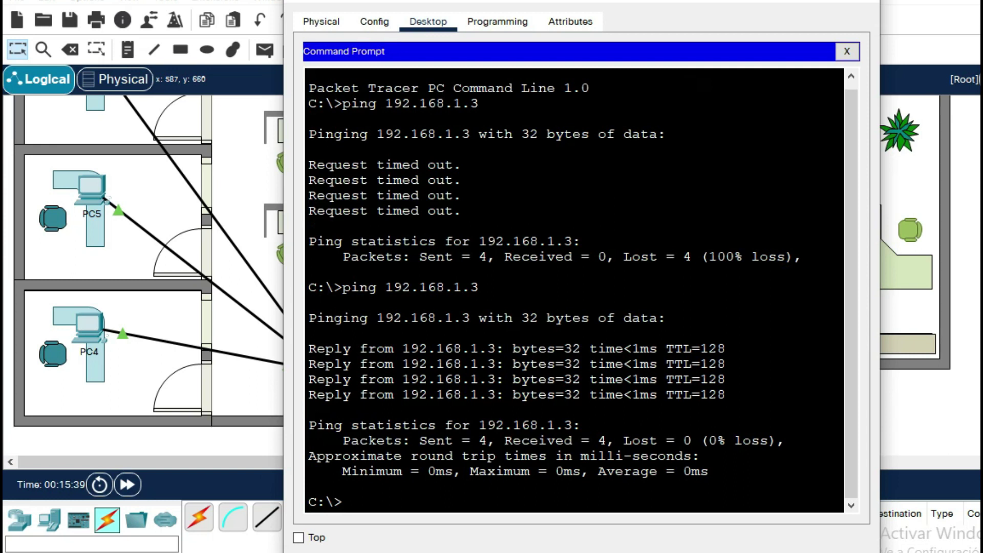
key(Up)
key(Return)
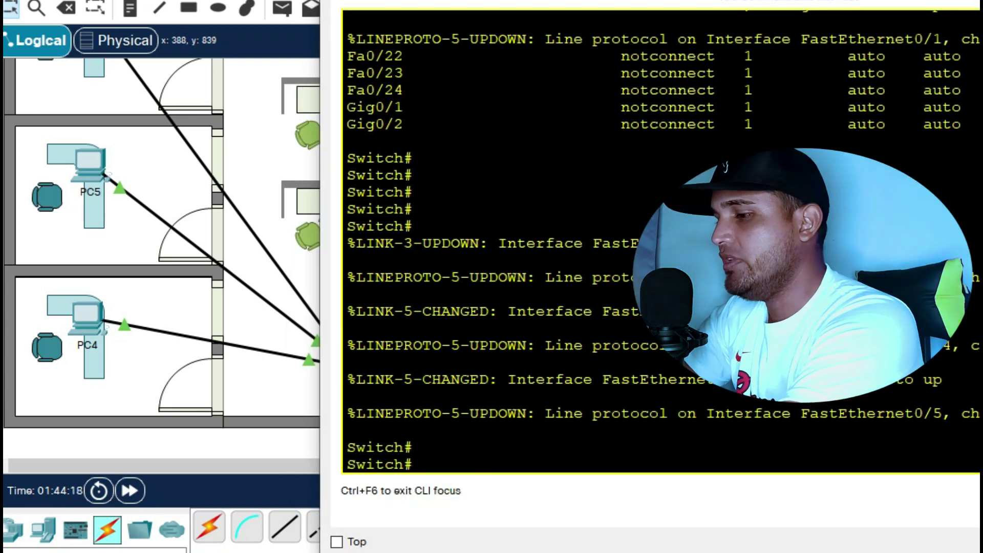
List the available show port-security options on the switch and run show port-security for the overall summary.
text(sh)
key(Tab)
text(po)
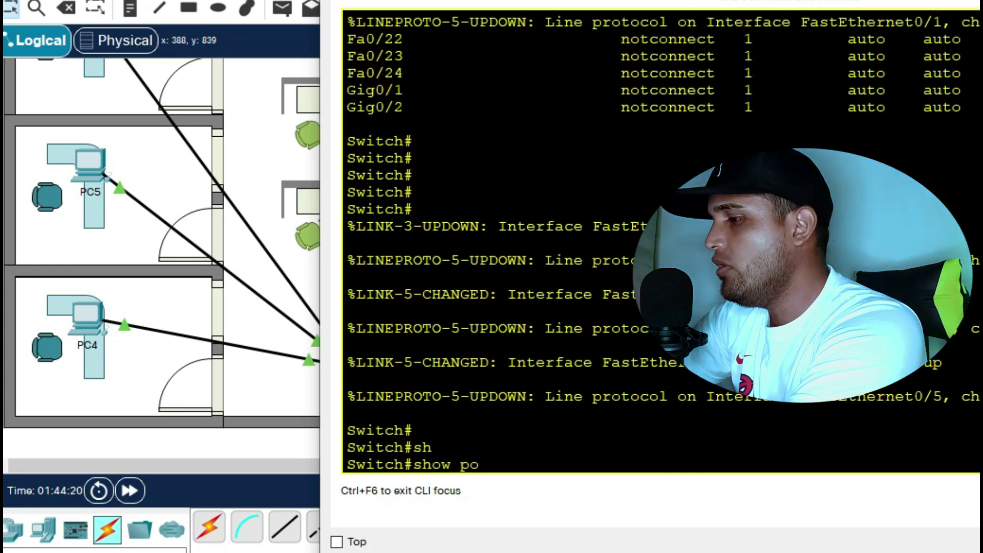
key(Tab)
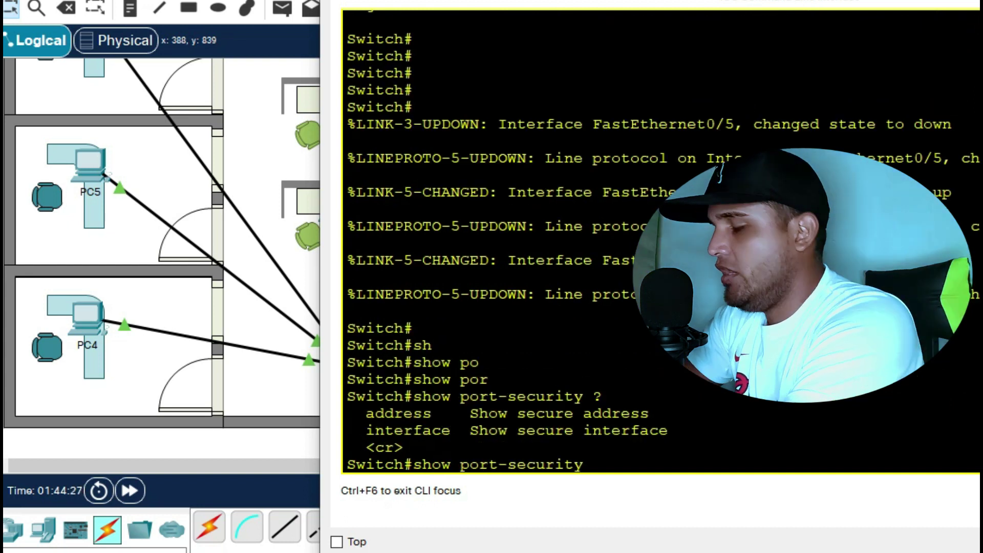
key(Return)
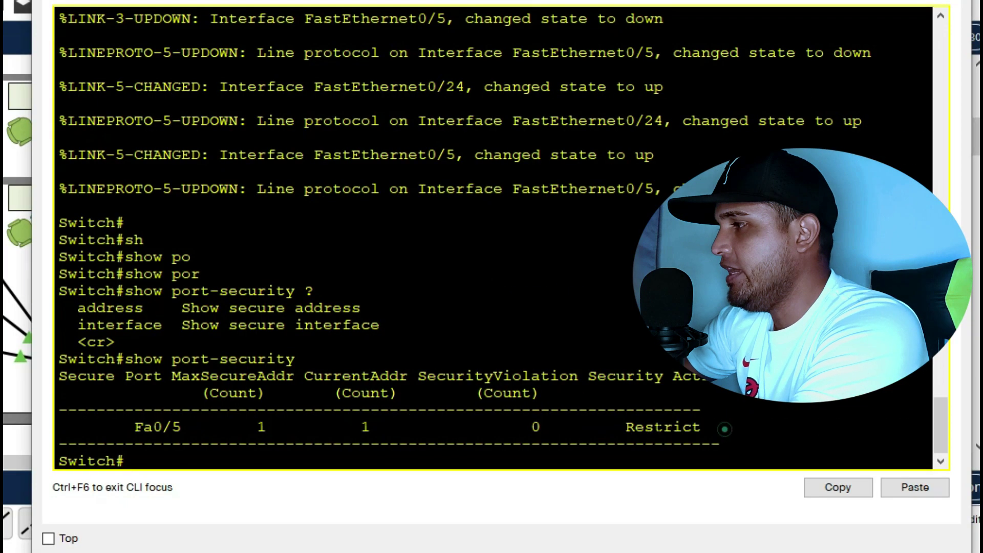
Examine the Fa0/5 row of the port-security summary, including its address counts, violation count and security action.
drag(707, 427, 132, 429)
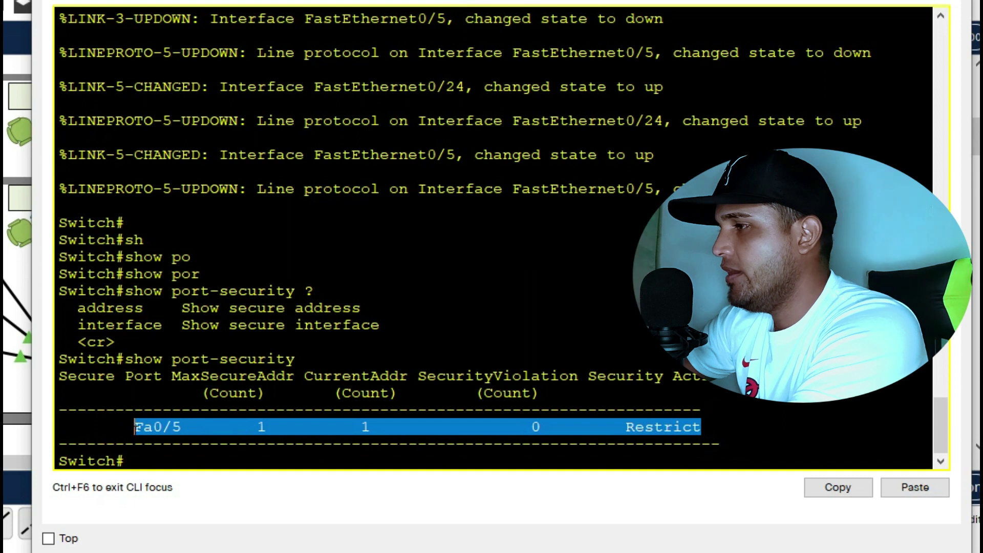
click(133, 463)
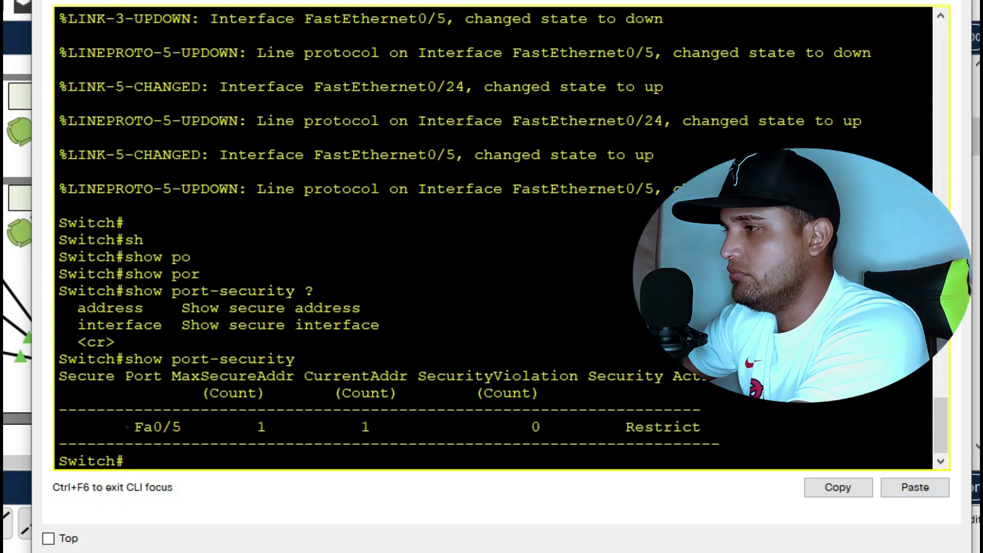
double_click(127, 428)
click(157, 459)
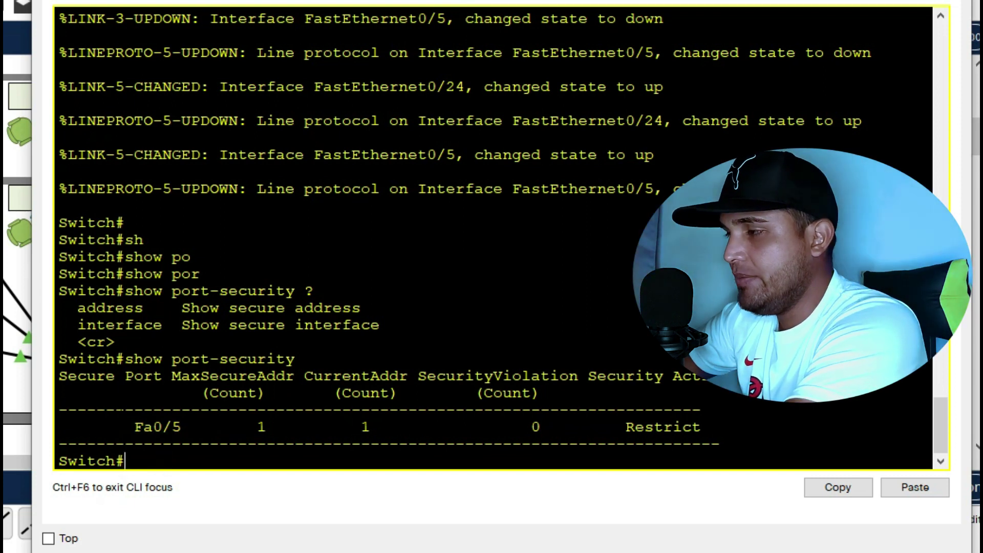
drag(134, 428, 191, 428)
drag(720, 428, 54, 374)
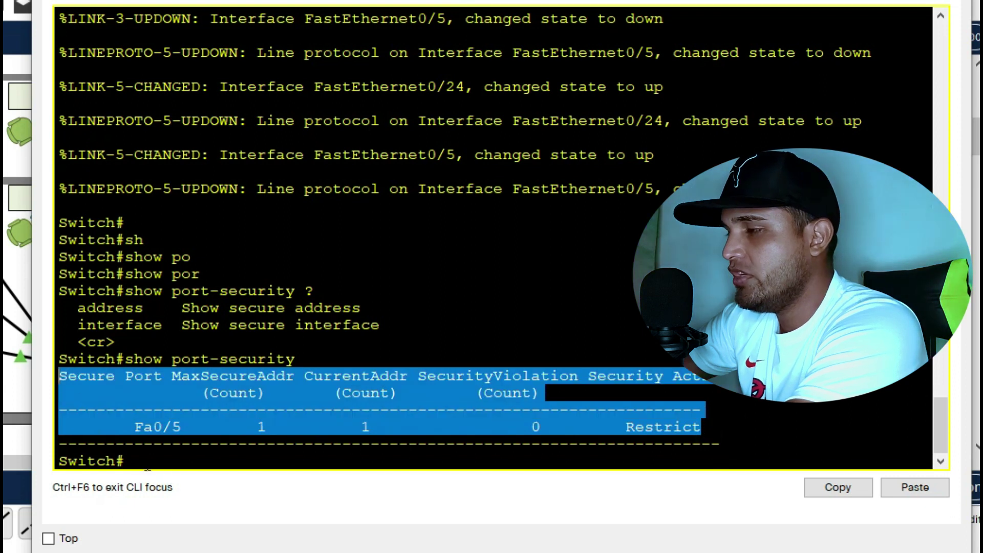
Run show port-security interface f0/5 to display that port's detailed security status.
click(146, 465)
key(Up)
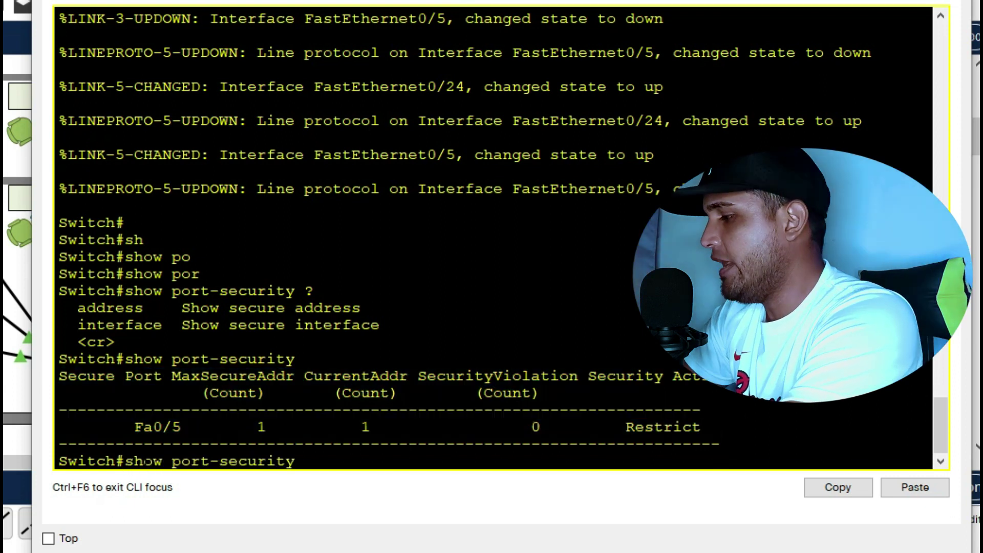
text(in)
key(Tab)
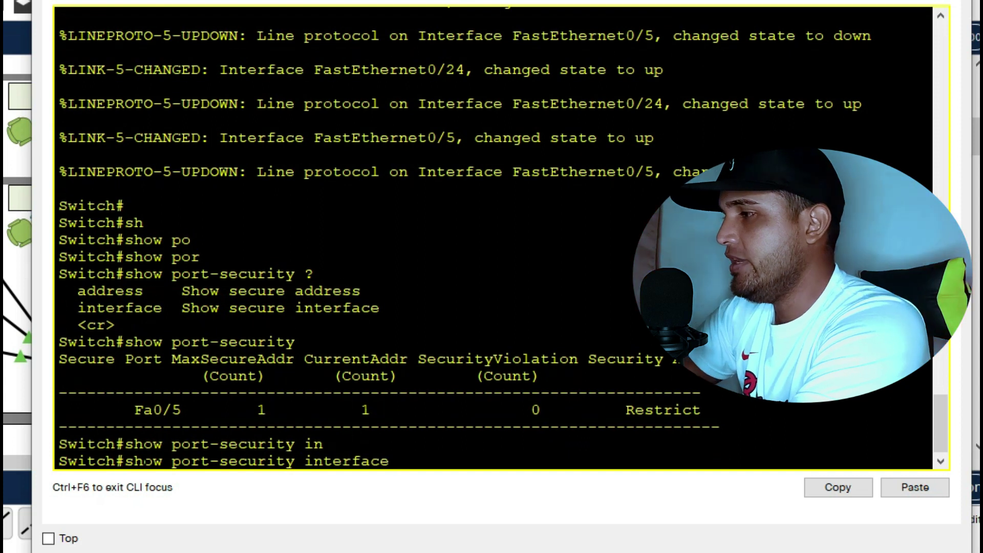
text(f05)
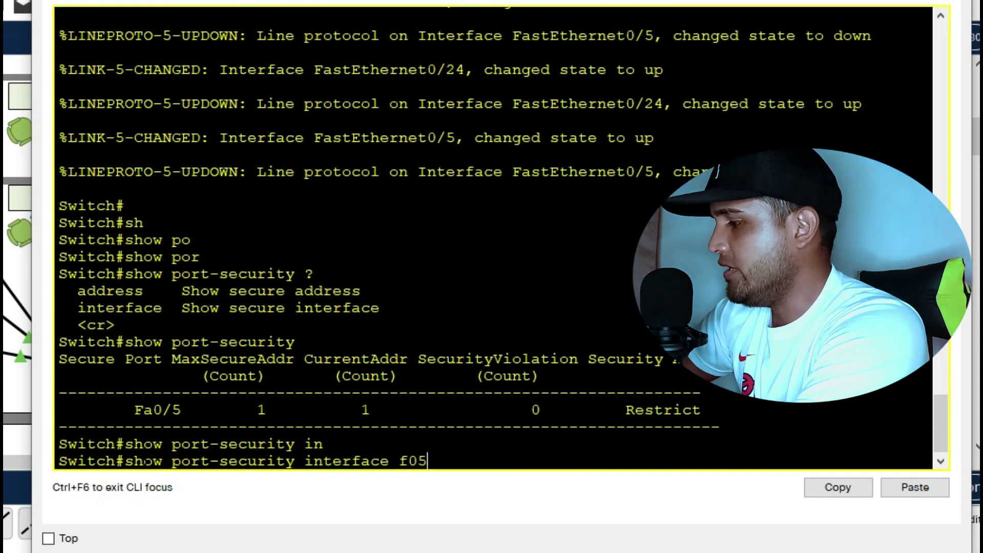
key(BackSpace)
text(/5)
key(Return)
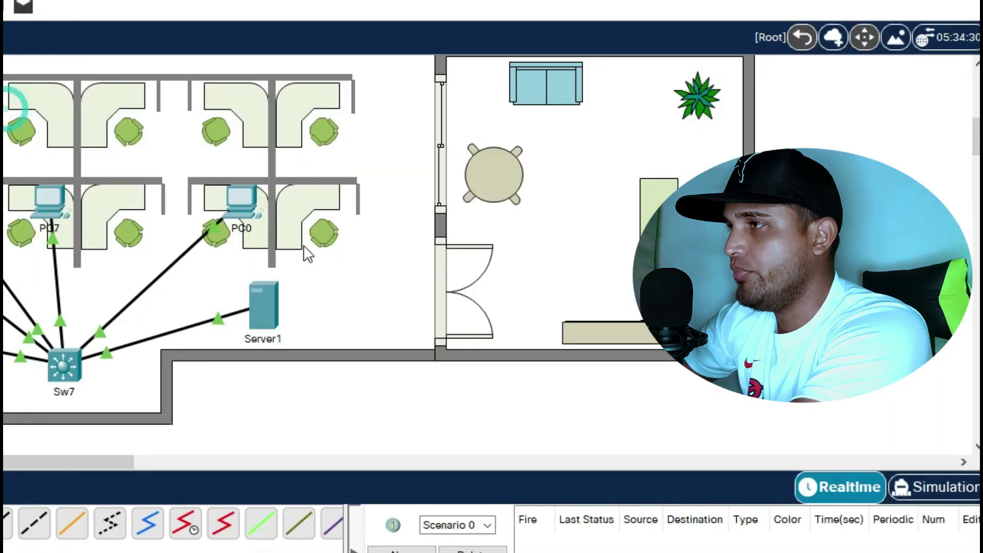
Assign PC0 the static IPv4 address 192.168.1.10 in its IP configuration.
click(241, 197)
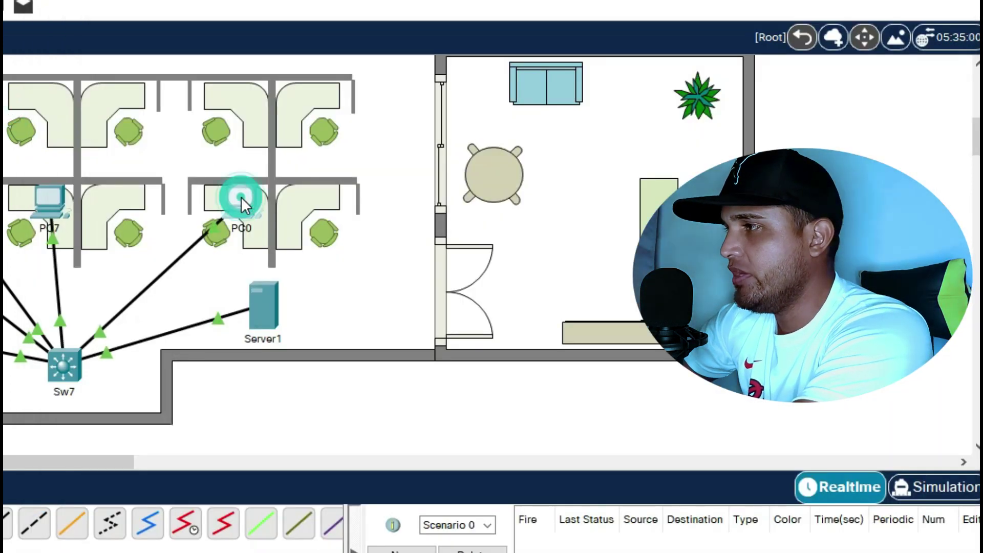
click(241, 1)
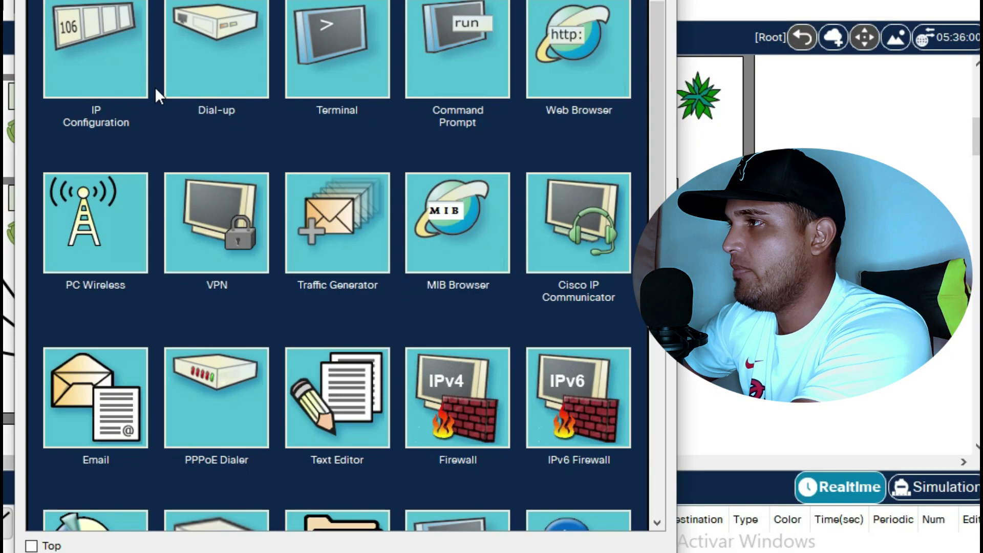
click(121, 82)
click(287, 101)
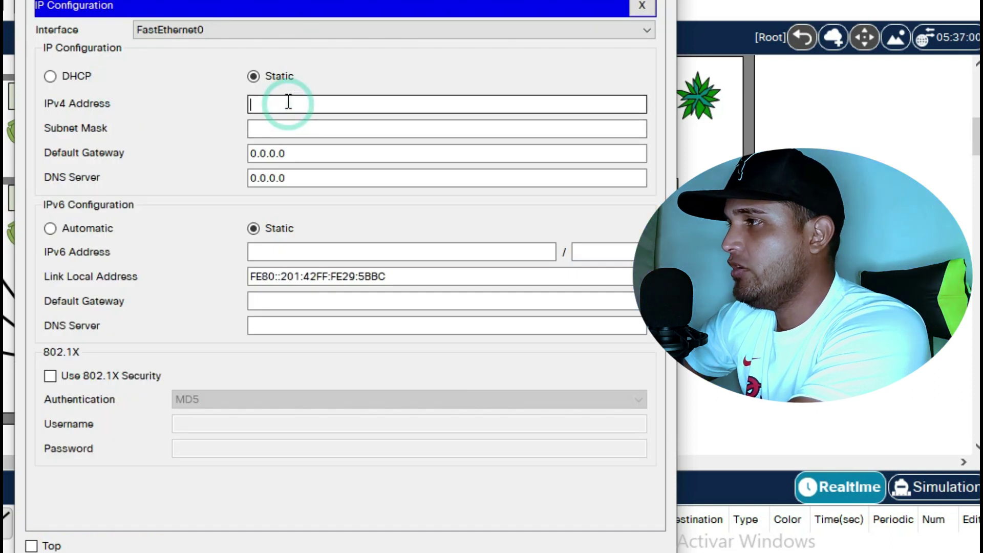
text(192.168.)
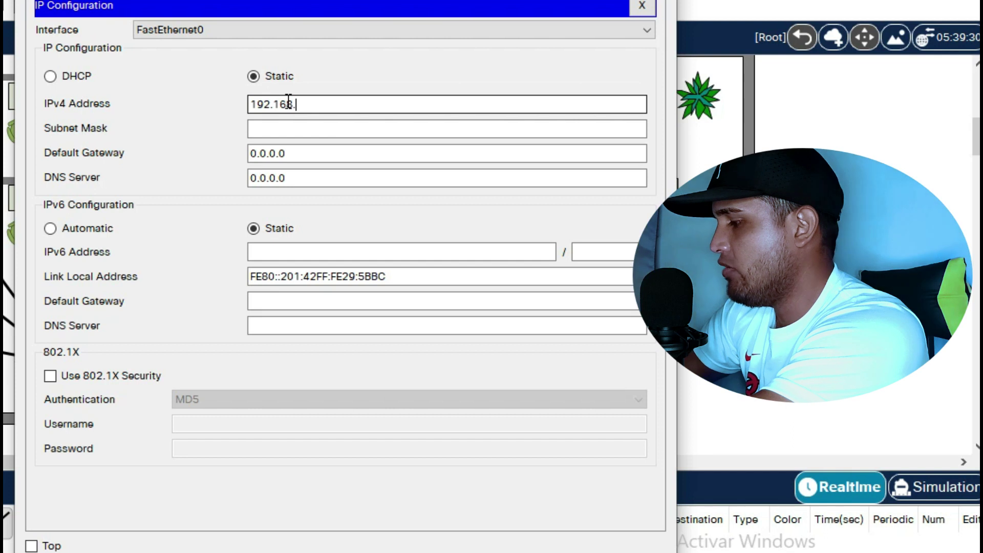
text(1.10)
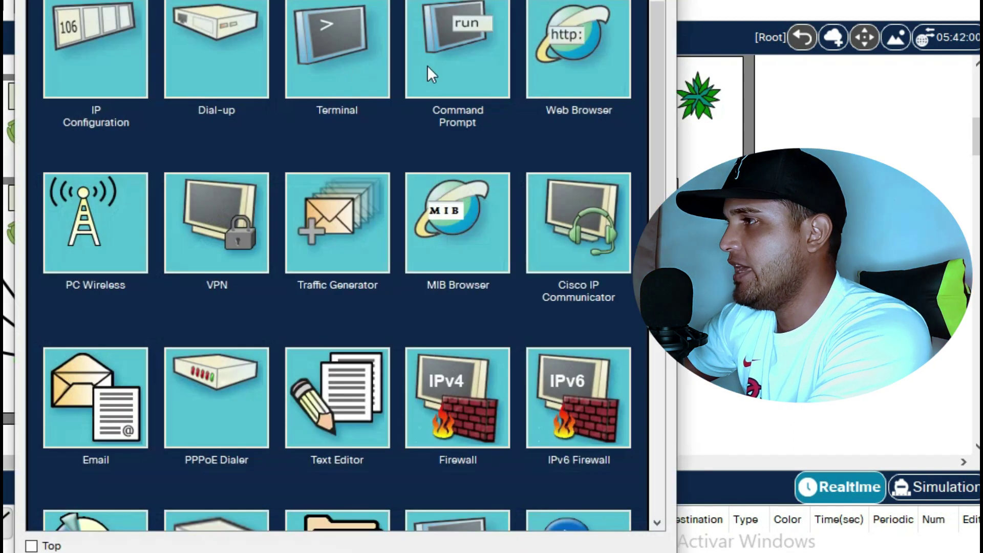
Ping 192.168.1.3 from PC0's Command Prompt to test traffic through the secured port.
click(427, 66)
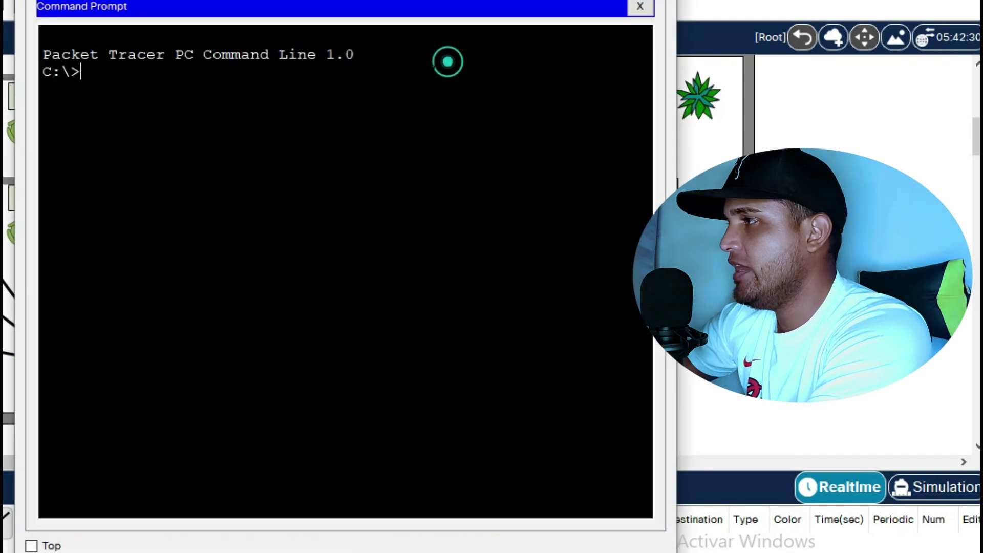
text(ping)
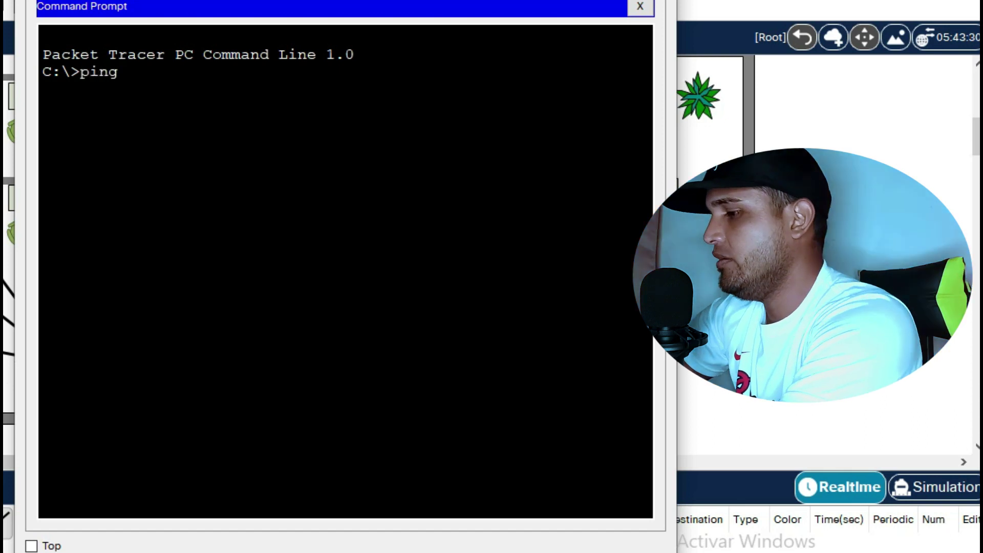
text(1)
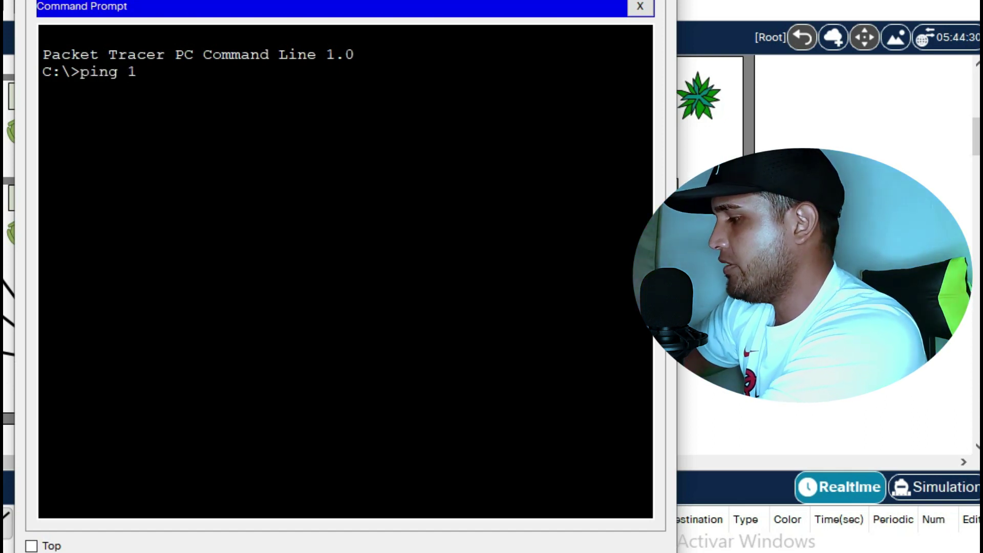
text(92.168.1.23)
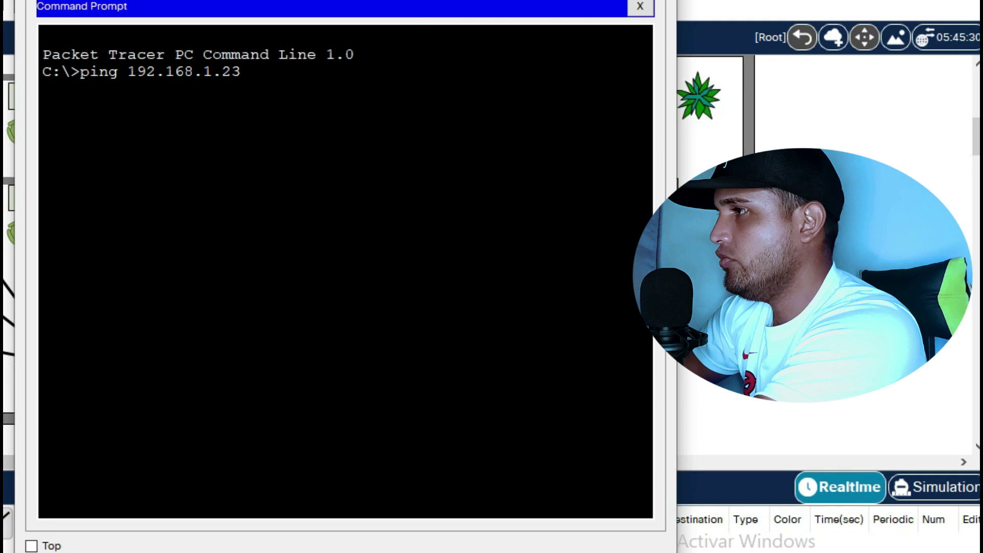
key(BackSpace)
key(BackSpace)
text(3)
key(Return)
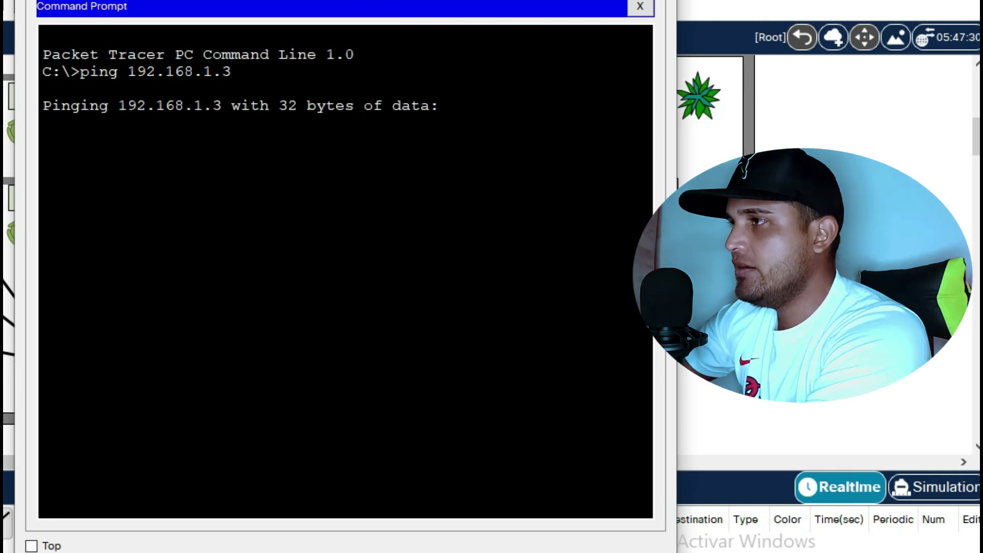
drag(256, 2, 530, 0)
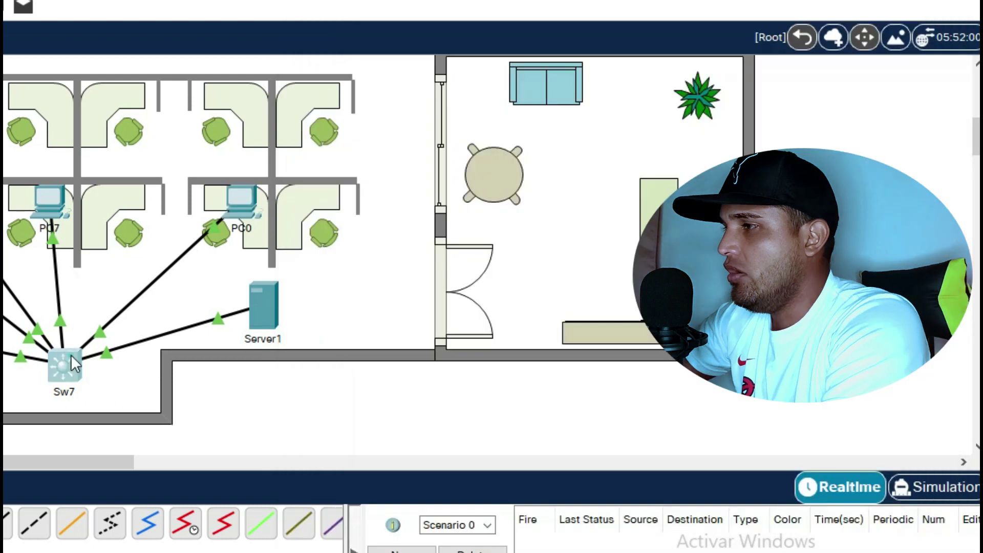
Rerun show port-security on Sw7 and check the violation count in the Fa0/5 row.
click(64, 364)
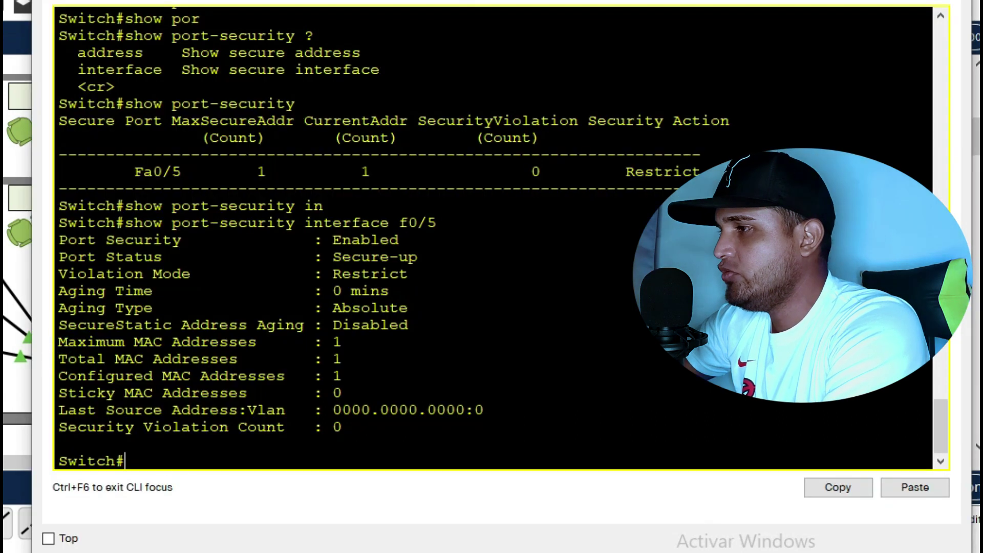
key(Up)
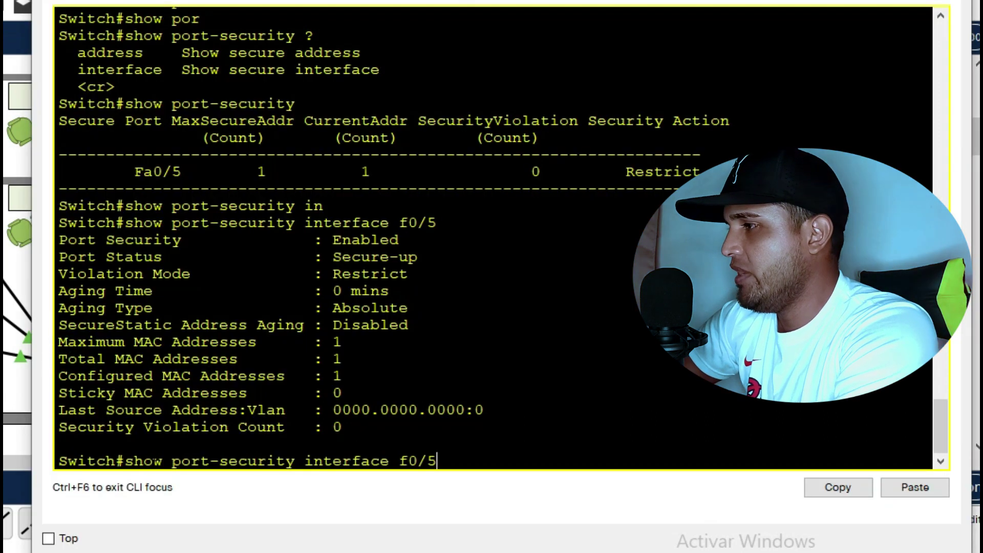
key(BackSpace)
key(BackSpace)
key(BackSpace)
key(BackSpace)
key(BackSpace)
key(BackSpace)
key(BackSpace)
key(BackSpace)
key(BackSpace)
key(BackSpace)
key(BackSpace)
key(BackSpace)
key(BackSpace)
key(BackSpace)
key(Return)
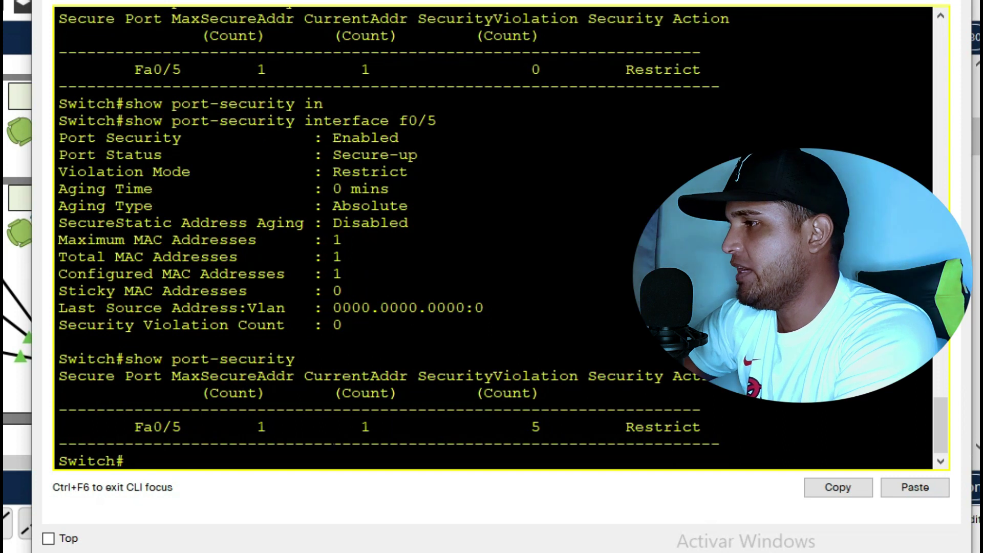
drag(542, 427, 524, 427)
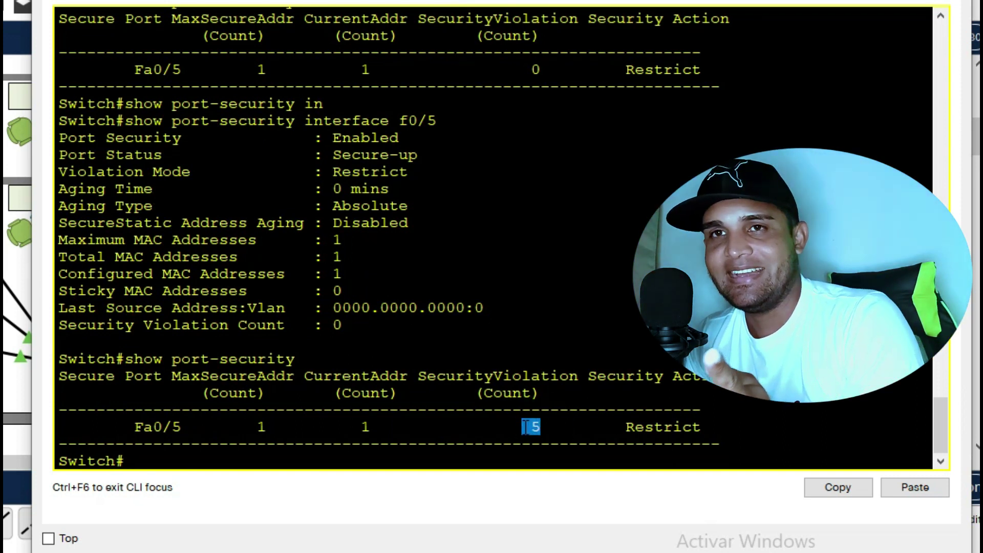
Rerun show port-security interface f0/5 and examine the port's Security Violation Count line.
click(193, 459)
key(Up)
key(Up)
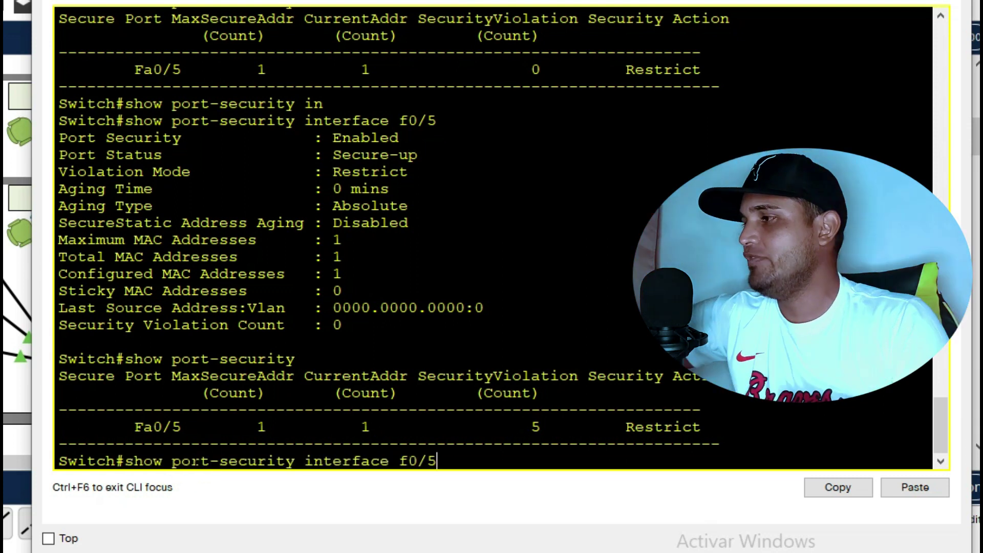
key(Return)
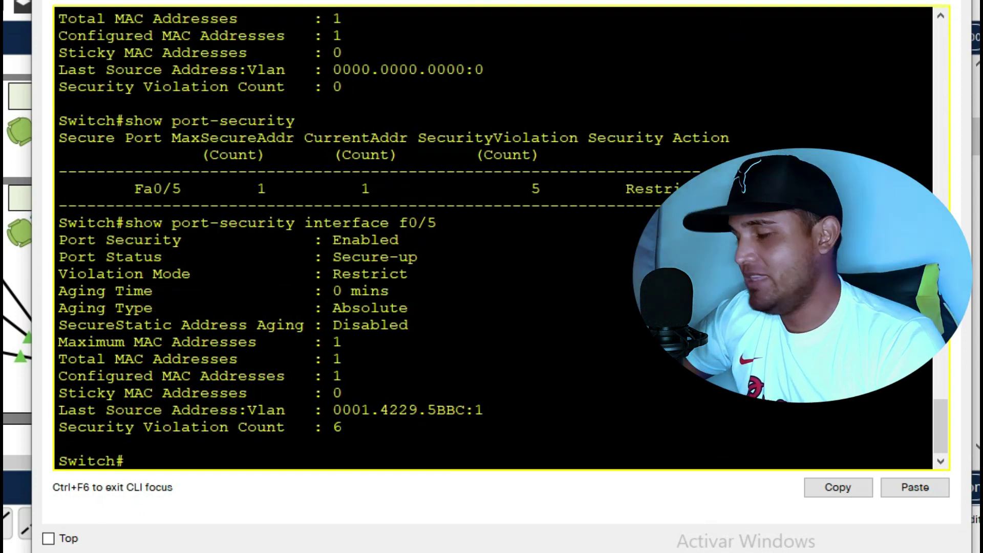
triple_click(343, 427)
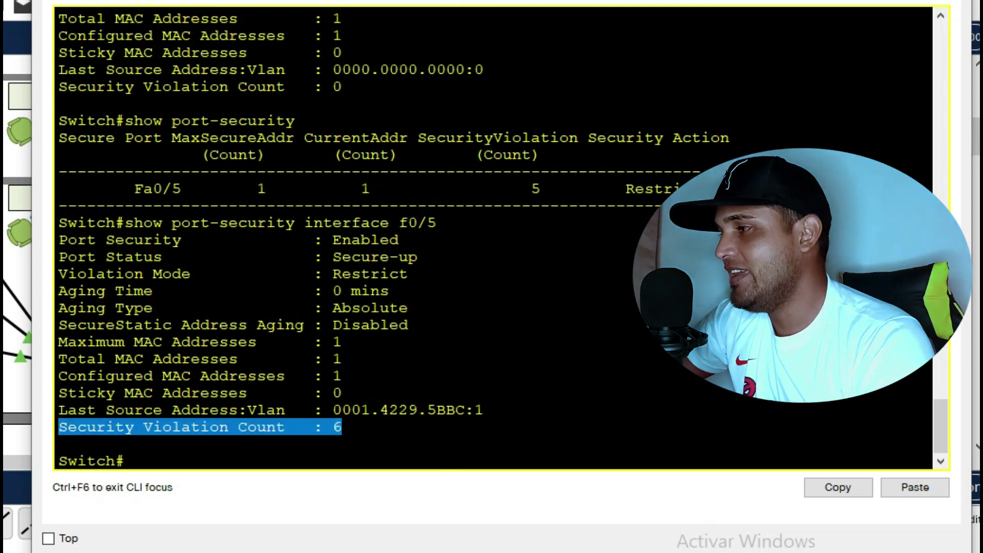
scroll(491, 239, up, 1)
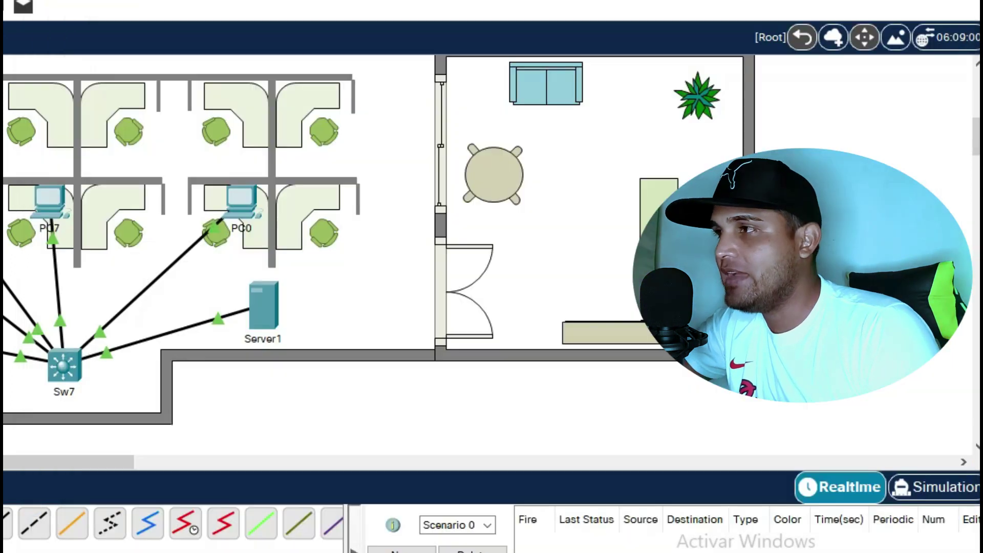
Return to Sw7's command line and enter global configuration mode with conf t.
click(60, 367)
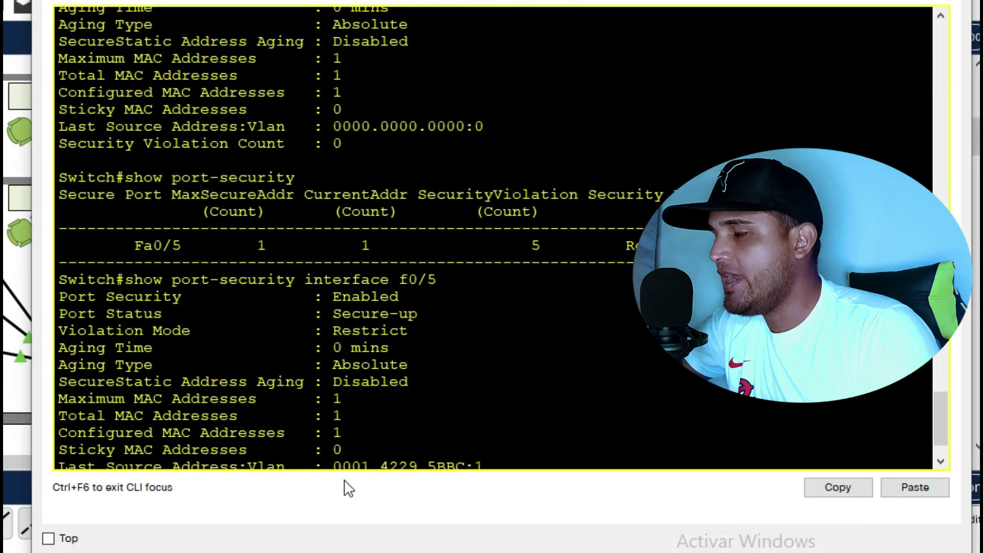
scroll(343, 441, down, 2)
click(161, 454)
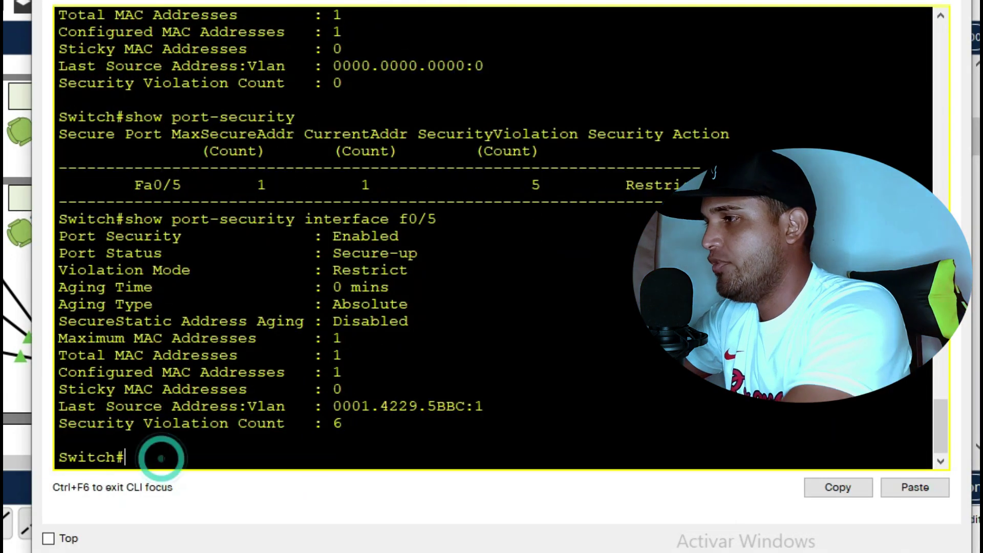
text(conf t)
key(Return)
text(interface f0/14)
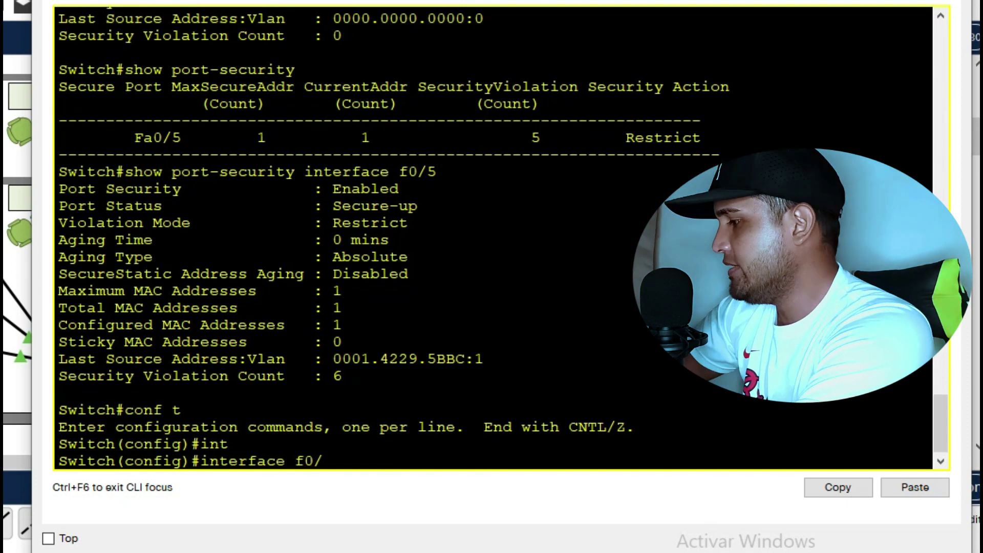
key(Return)
text(exit)
key(Return)
Enter interface f0/1 on the switch and set it to switchport mode access.
key(Up)
key(Up)
key(BackSpace)
key(Return)
text(switchport mode access)
key(Return)
Enable port security on f0/1 with sticky MAC address learning.
text(switchport port-security)
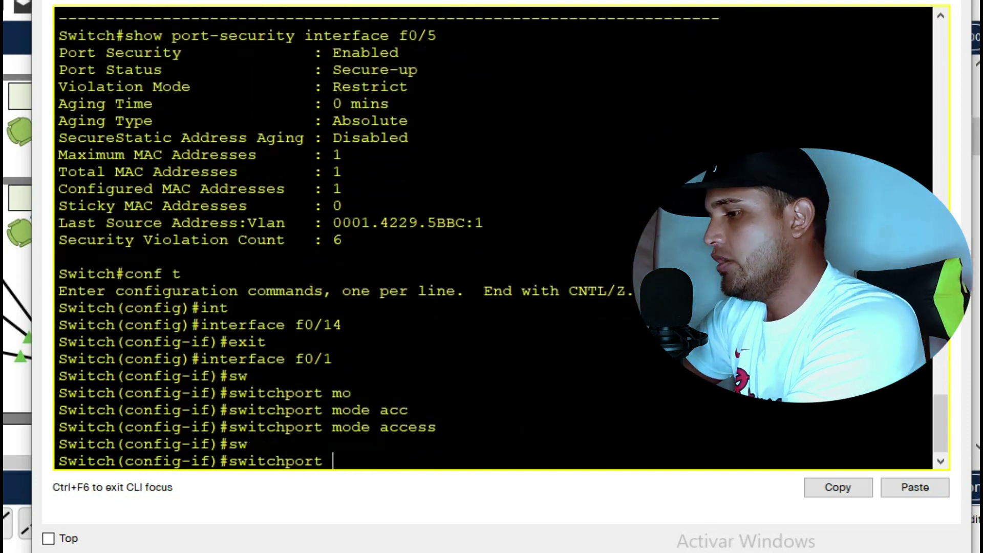
key(Return)
text(switchport port-security mac-address a)
key(BackSpace)
text(st)
key(Tab)
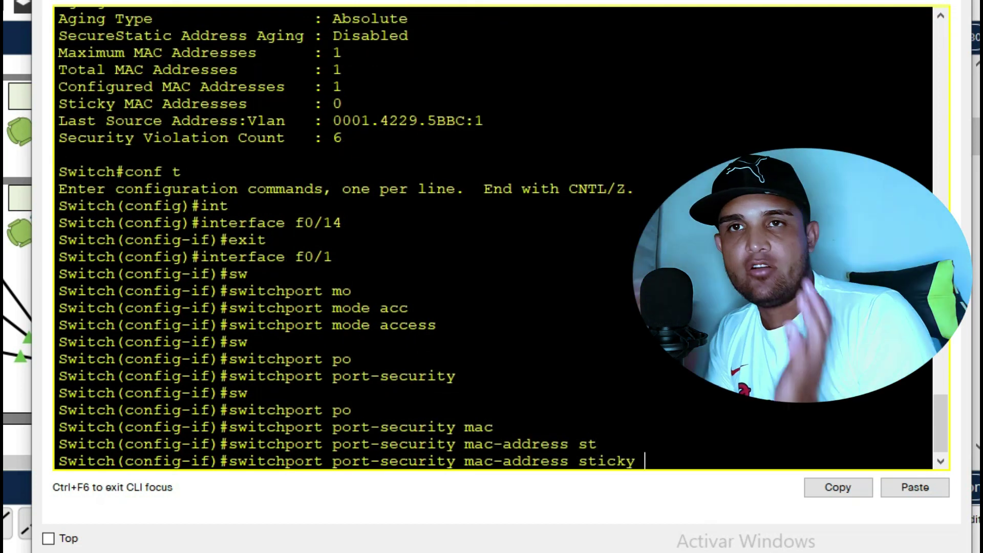
key(Return)
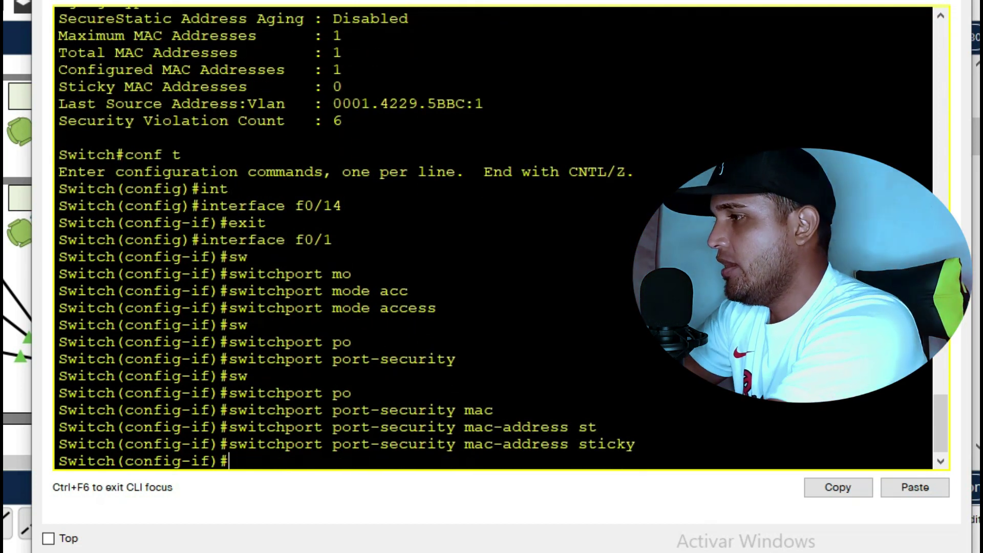
Limit f0/1 to a port-security maximum of 1 MAC address.
text(sw)
key(Tab)
text(po)
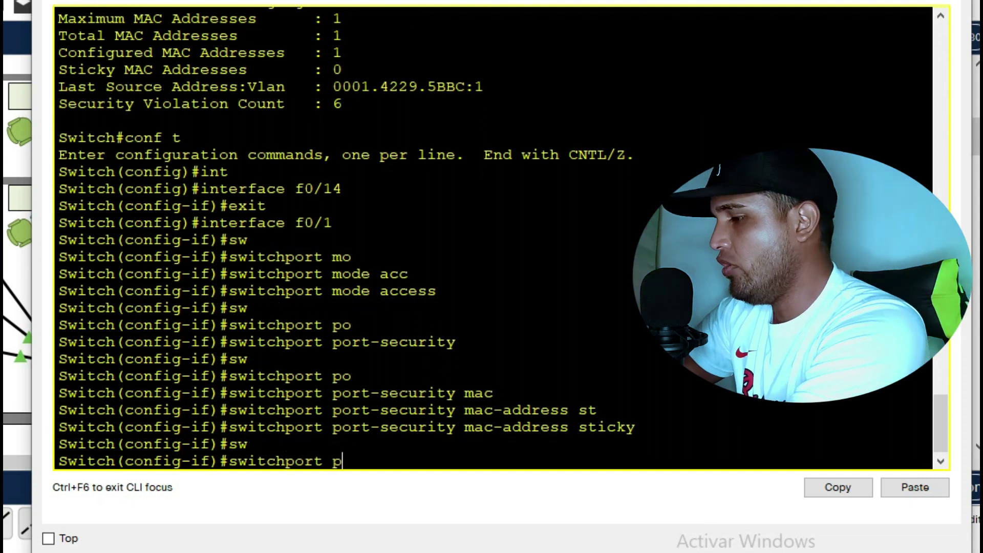
key(Tab)
text(max)
key(Tab)
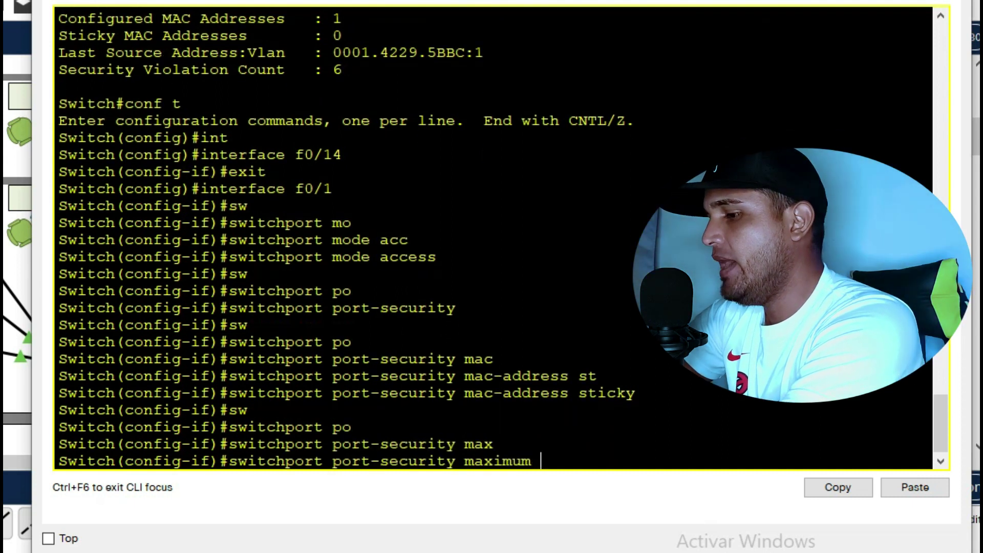
text(1)
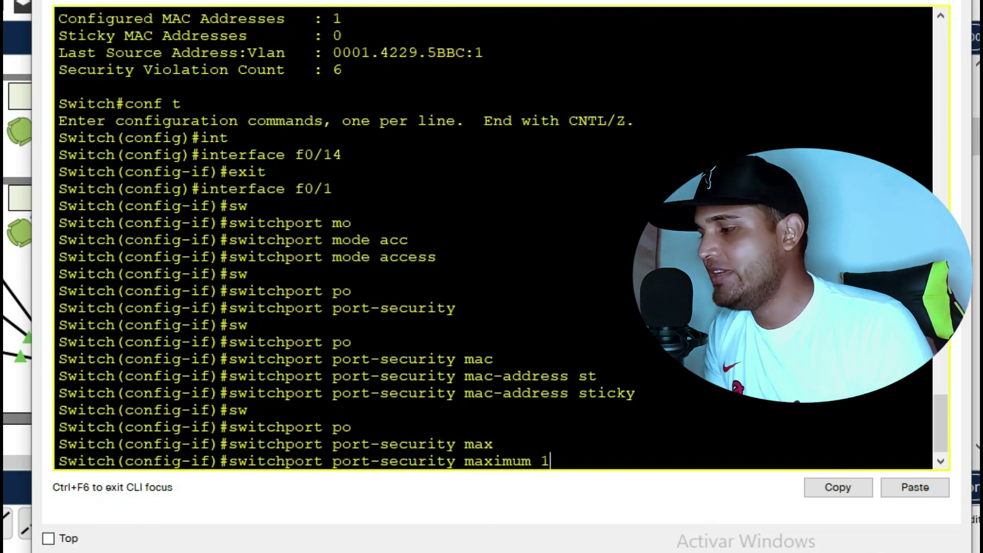
key(Return)
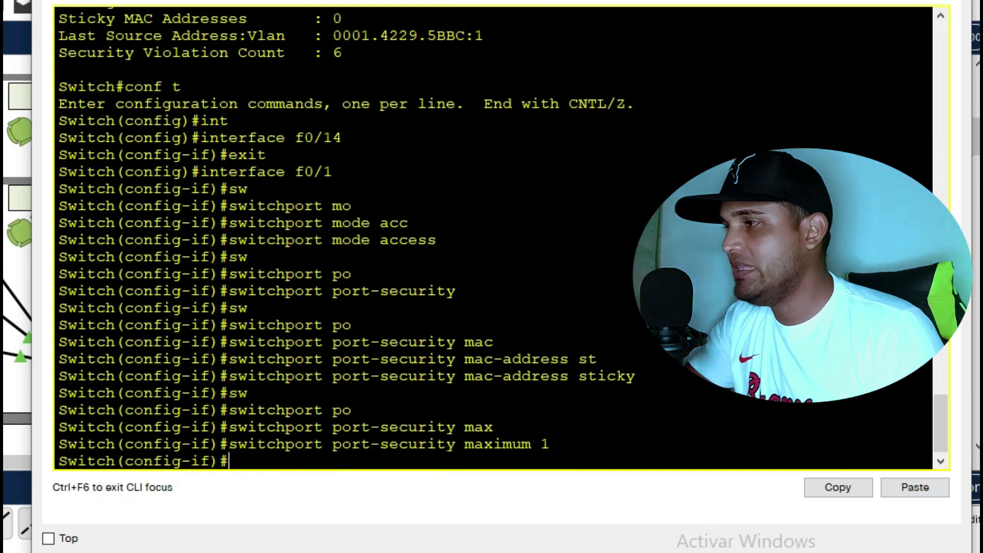
Set the port-security violation mode on f0/1 to restrict and exit configuration mode.
text(sw)
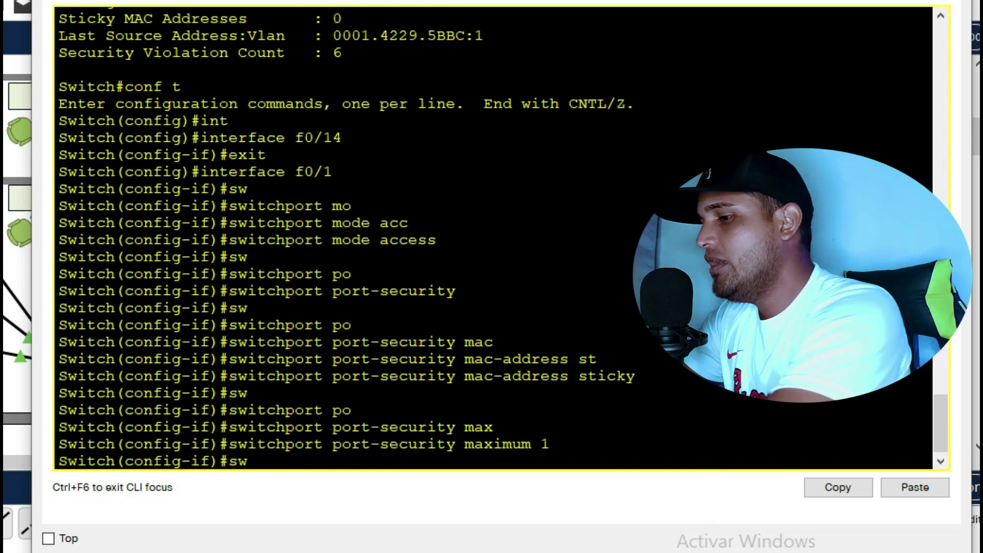
key(Tab)
text(po)
key(Tab)
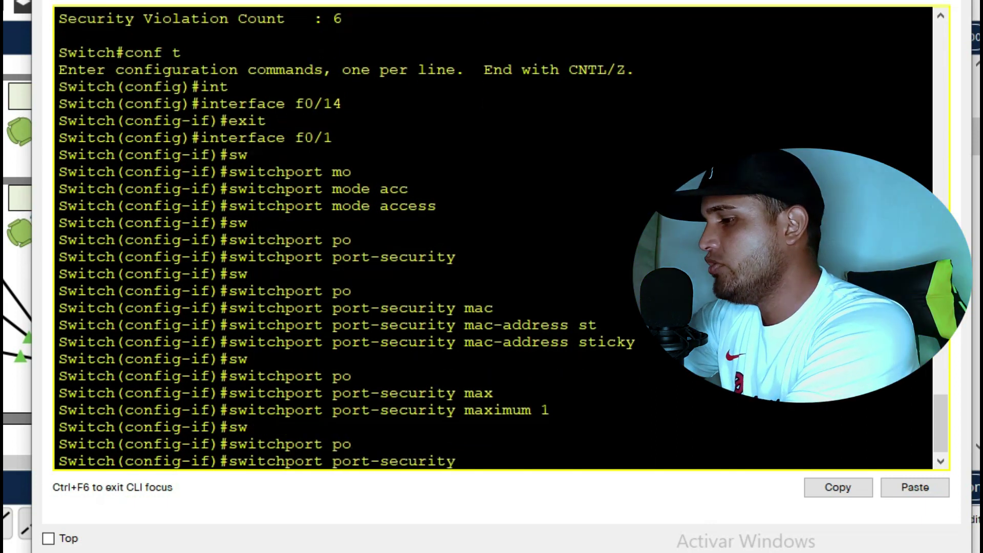
text(vi)
key(Tab)
text(re)
key(Tab)
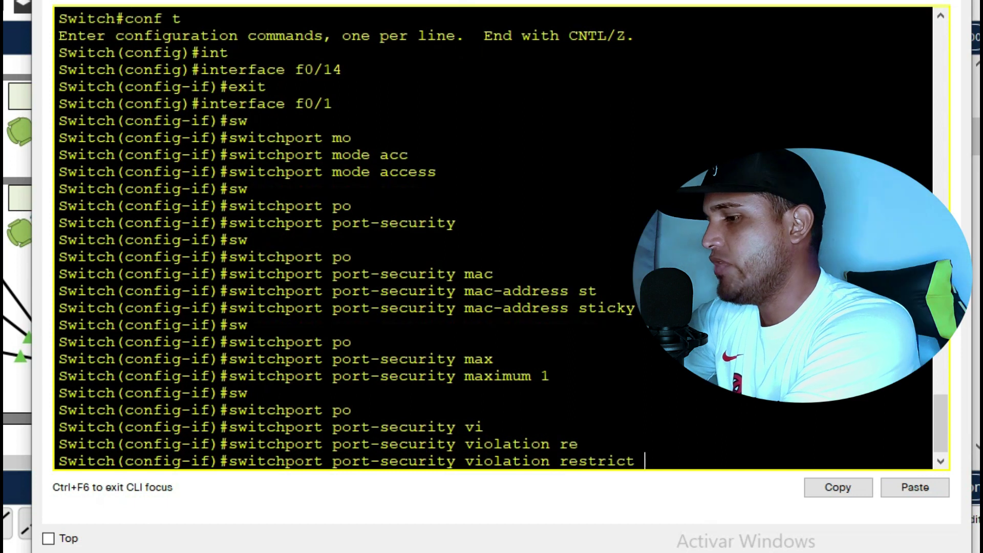
key(Return)
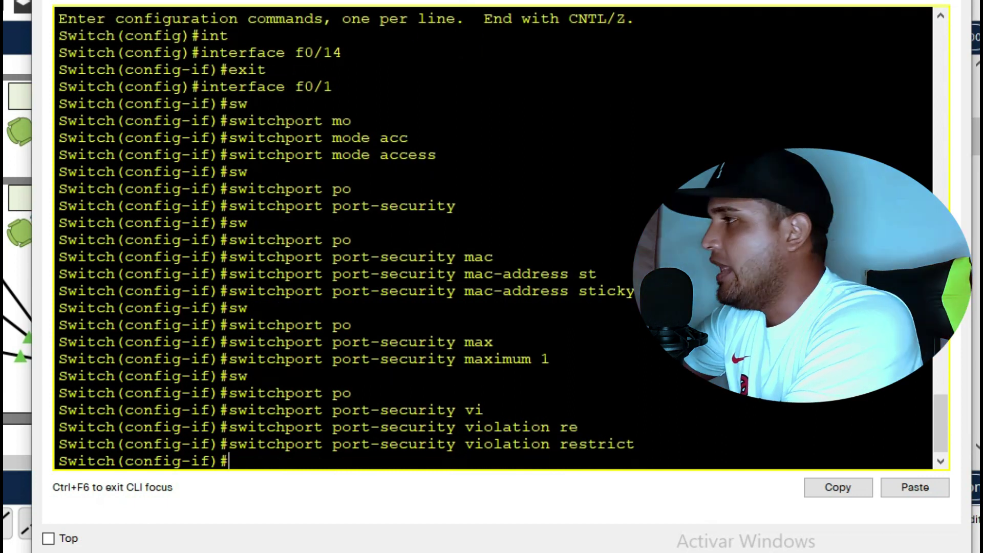
text(exit)
key(Return)
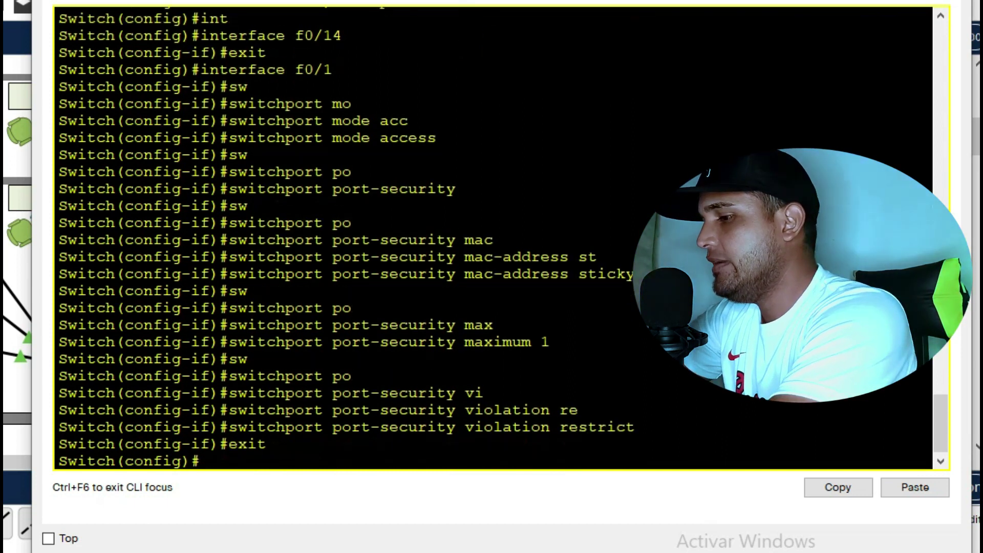
text(exit)
key(Return)
Leave configuration mode and display the switch's port-security summary, examining the Fa0/1 and Fa0/5 rows and the Fa0/1 violation count.
key(Return)
text(sh)
key(Tab)
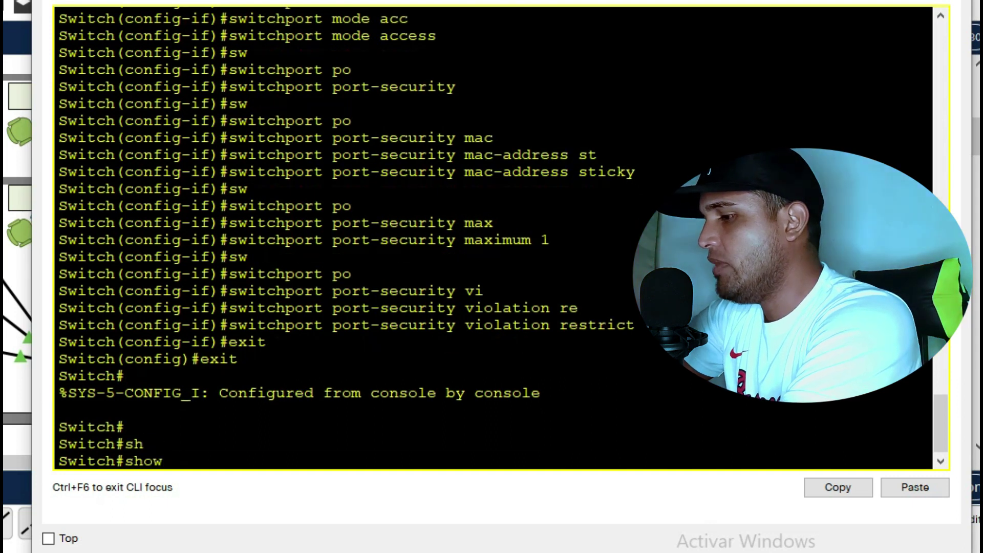
text(po)
key(Tab)
text(r)
key(Tab)
key(Return)
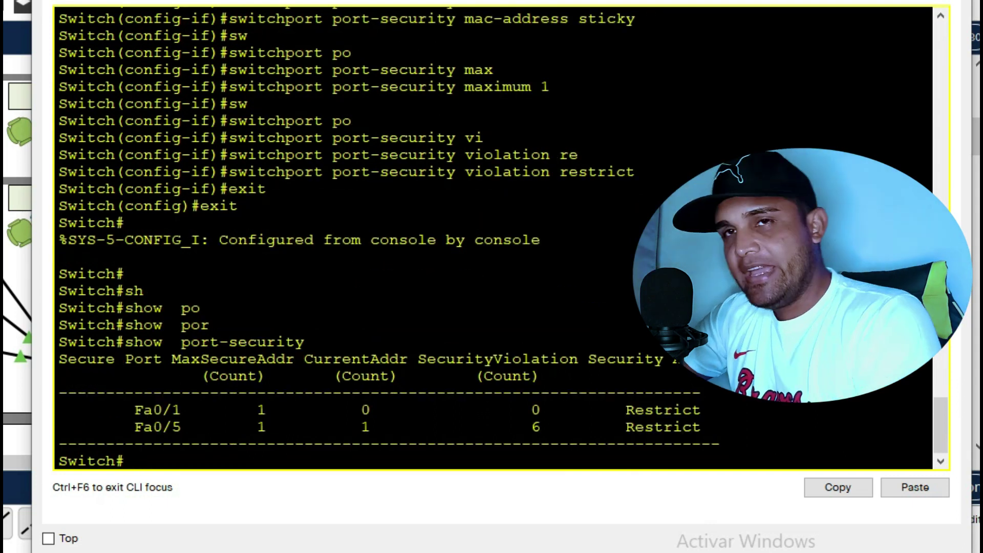
drag(127, 410, 702, 427)
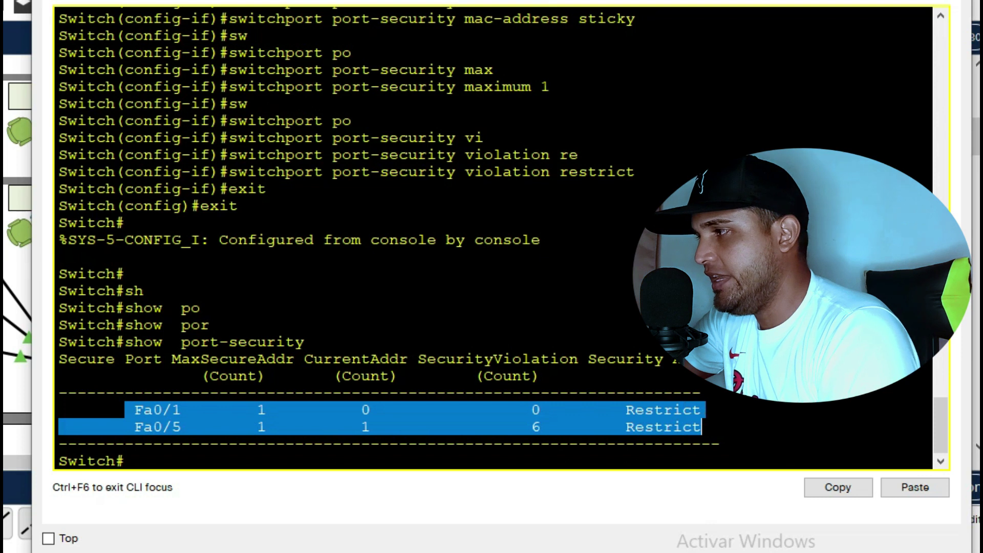
click(138, 459)
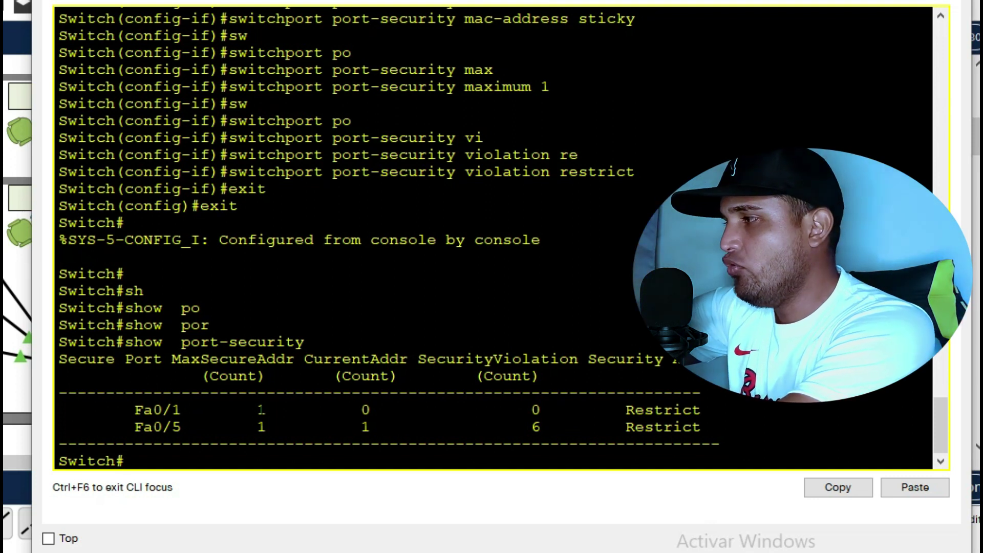
drag(549, 410, 522, 410)
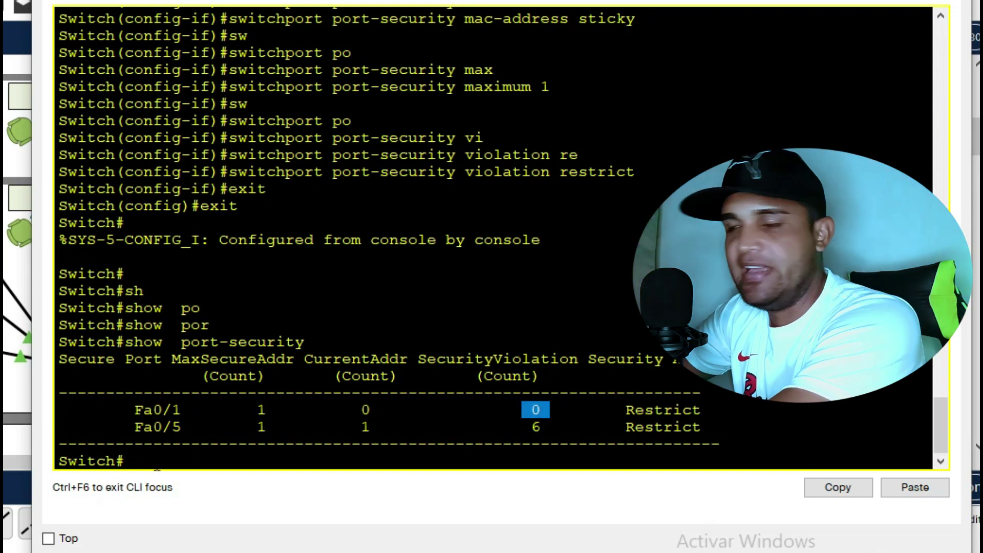
click(155, 461)
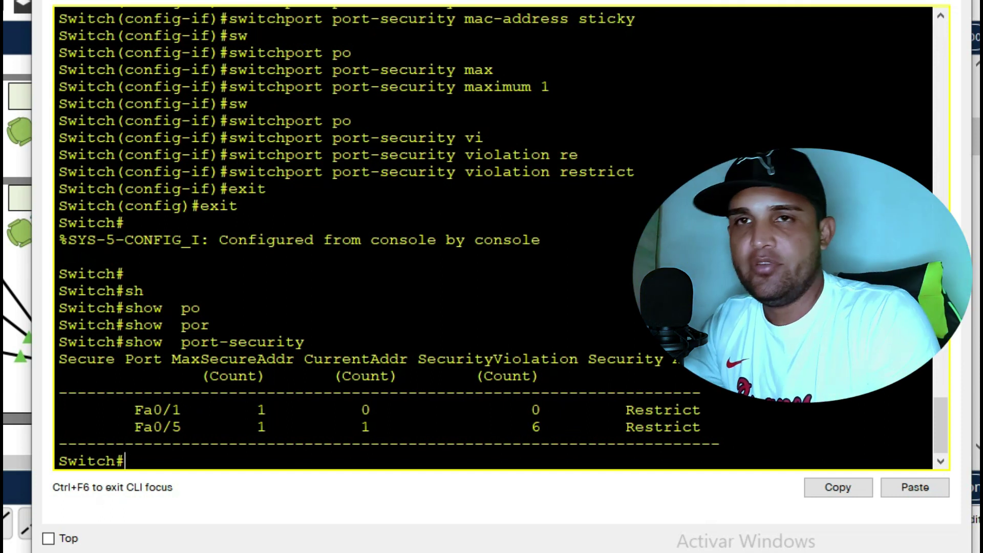
Display the status of all switch interfaces, check the Fa0/5 connection status, and quit the listing.
text(sw)
key(Tab)
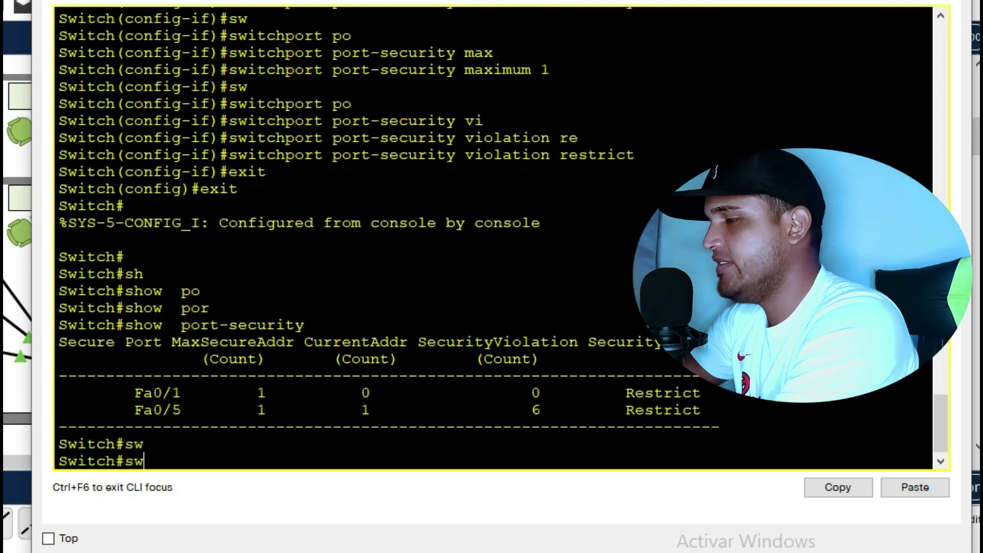
key(BackSpace)
text(h)
key(Tab)
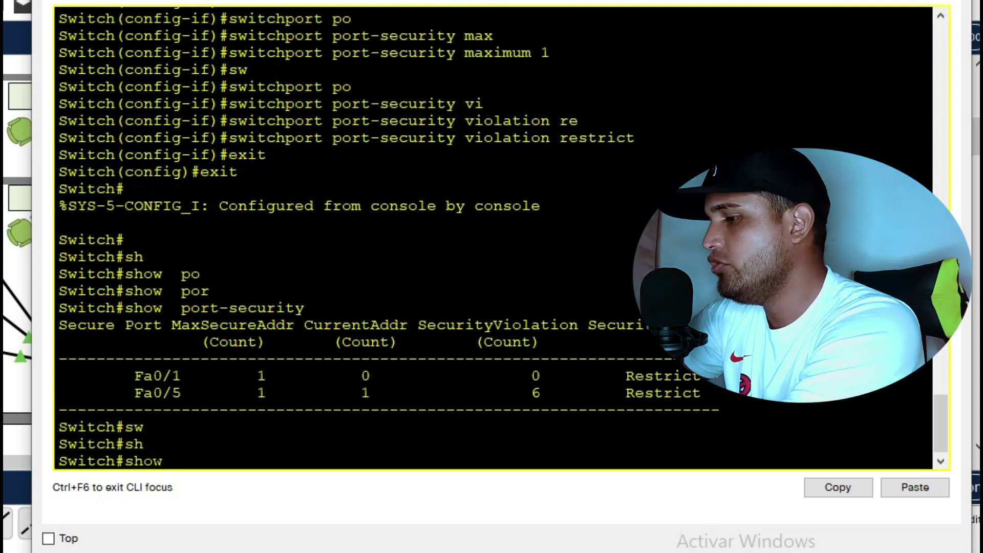
text(in)
key(Tab)
text(st)
key(Tab)
key(Return)
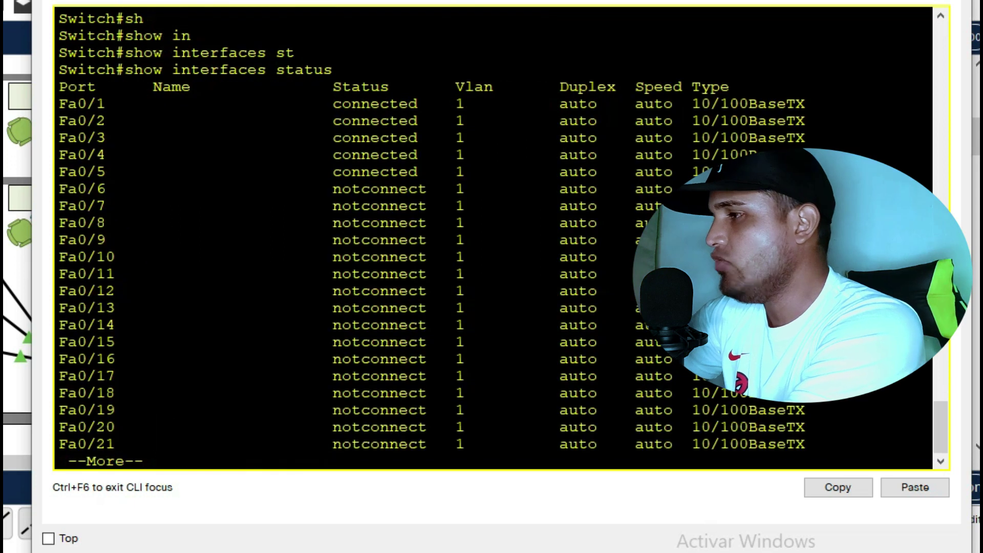
drag(334, 176, 419, 174)
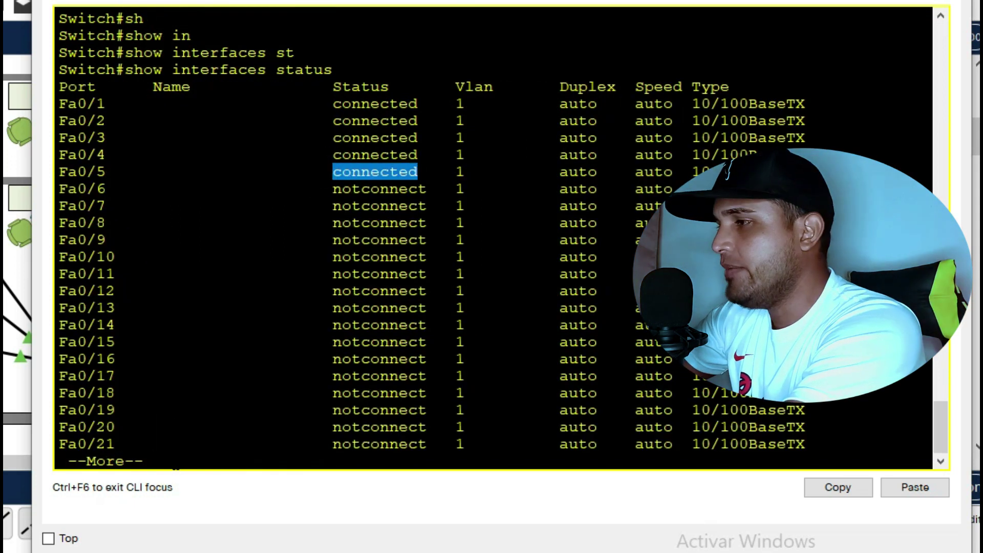
click(173, 457)
key(ctrl+c)
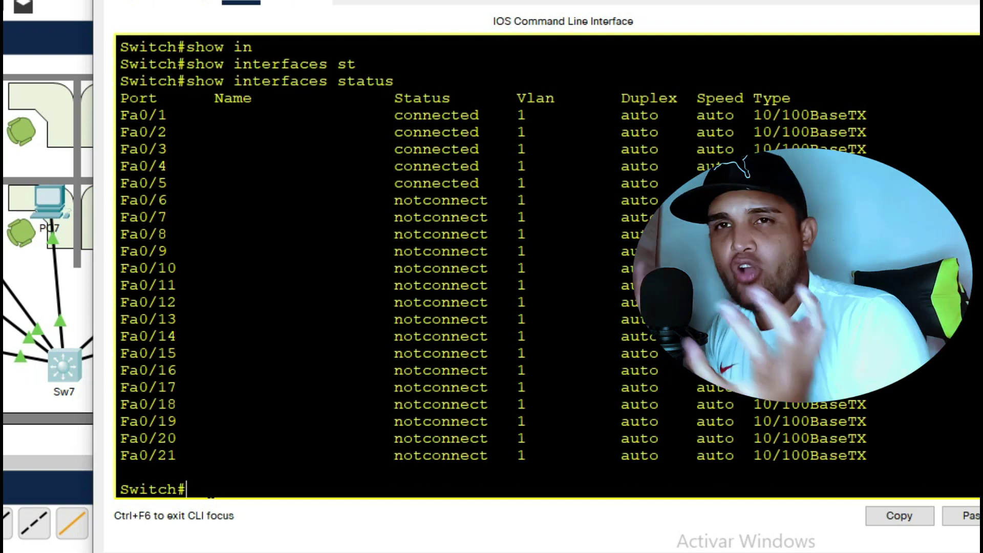
Display the switch's MAC address table and examine the entry for Fa0/5.
text(sh)
key(Tab)
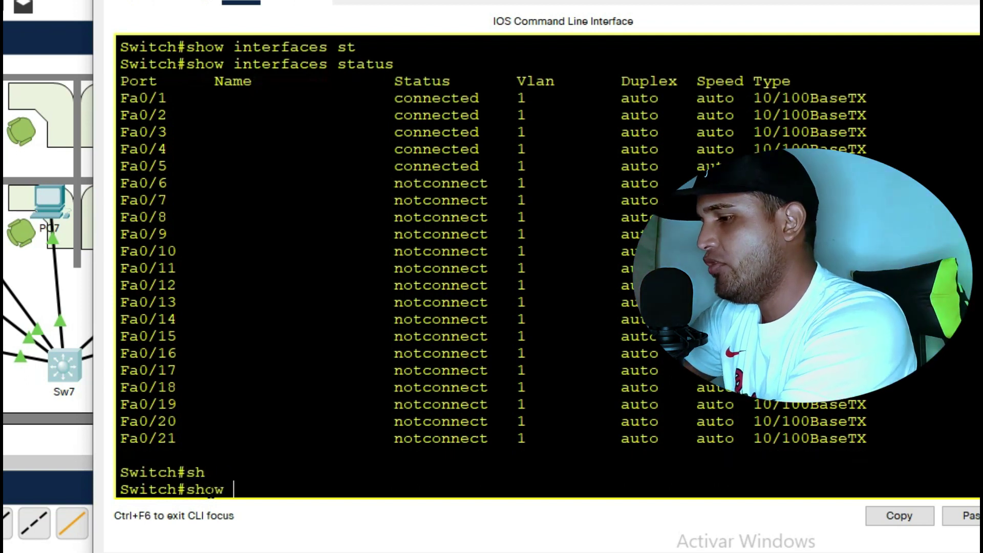
text(mac)
key(Tab)
text(ad)
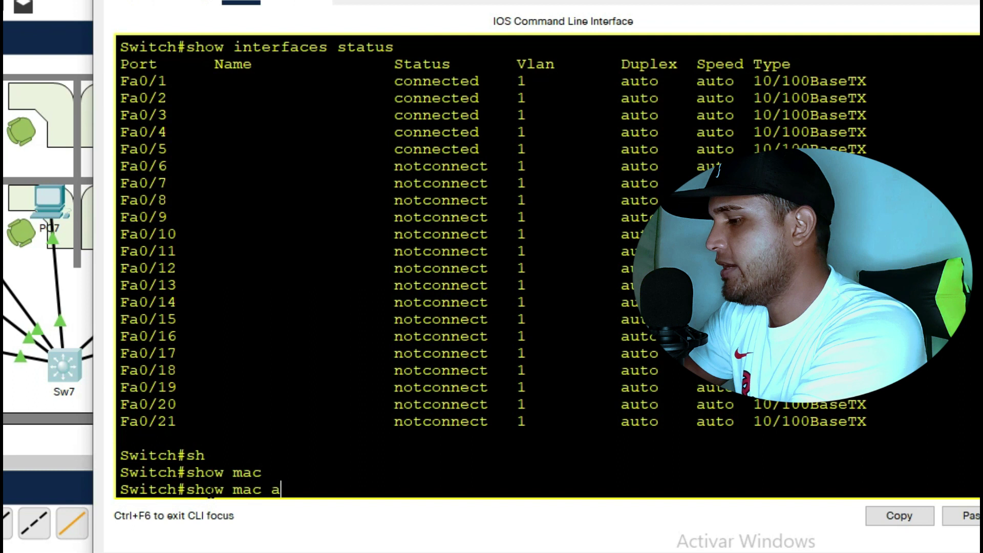
key(Tab)
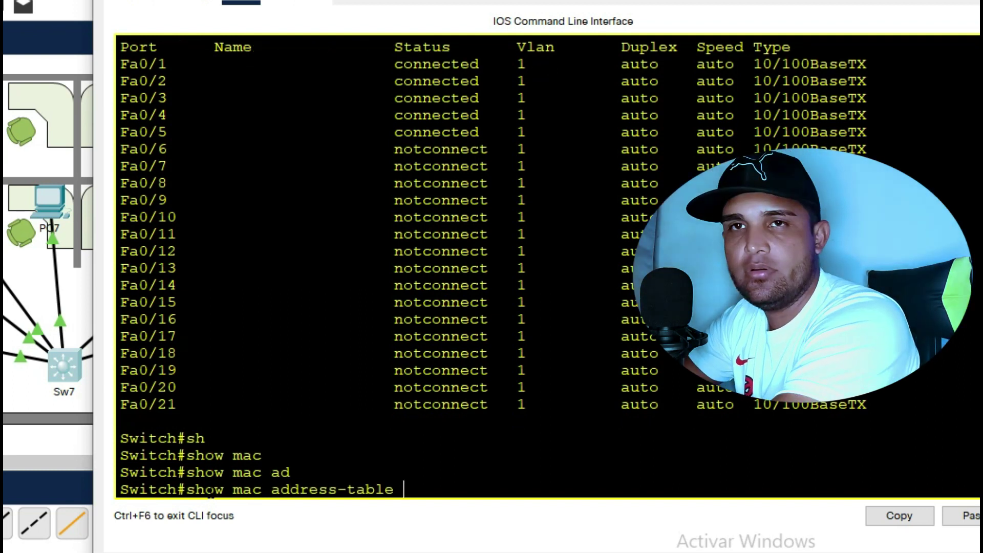
key(Return)
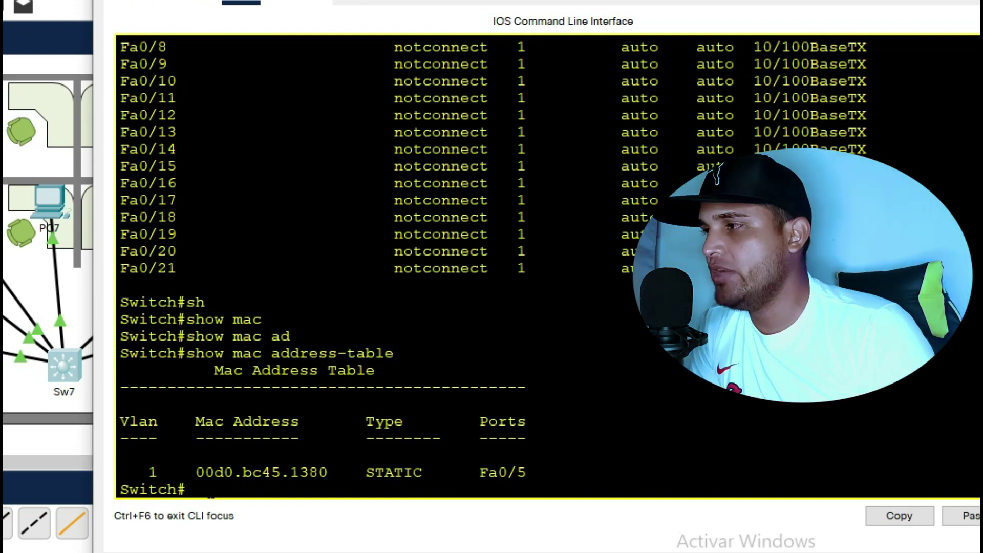
drag(122, 451, 527, 473)
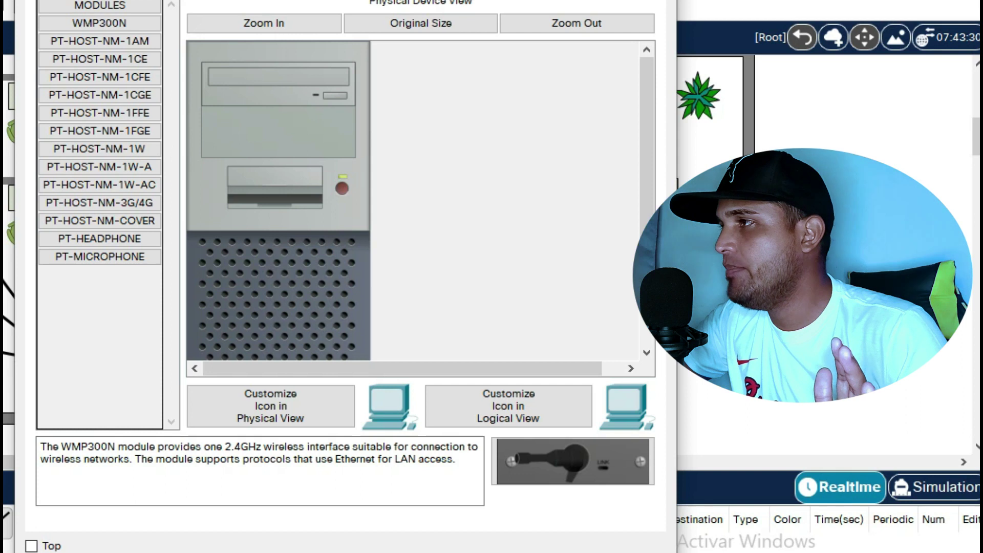
Open the PC's Command Prompt and display Sw7's MAC address table again to check for new entries.
click(258, 3)
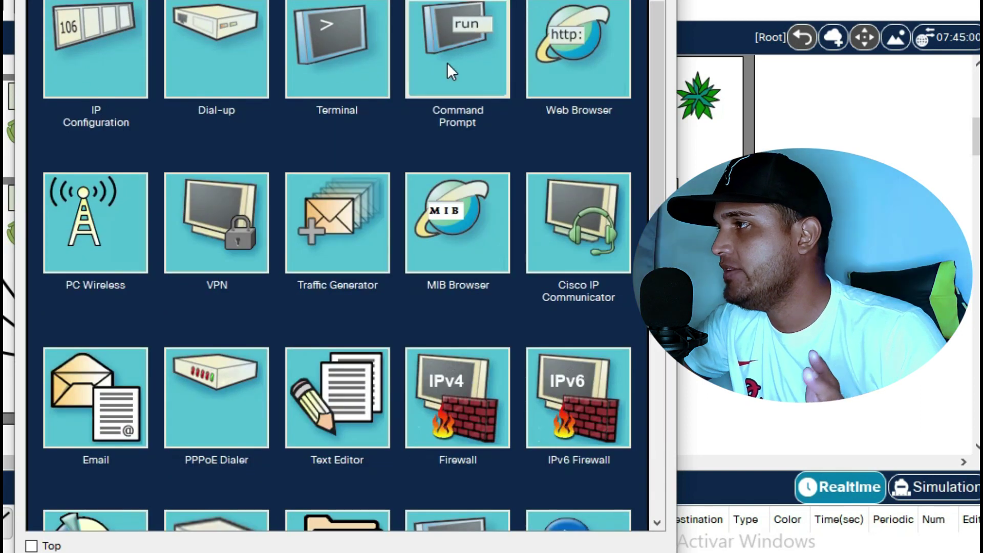
click(447, 63)
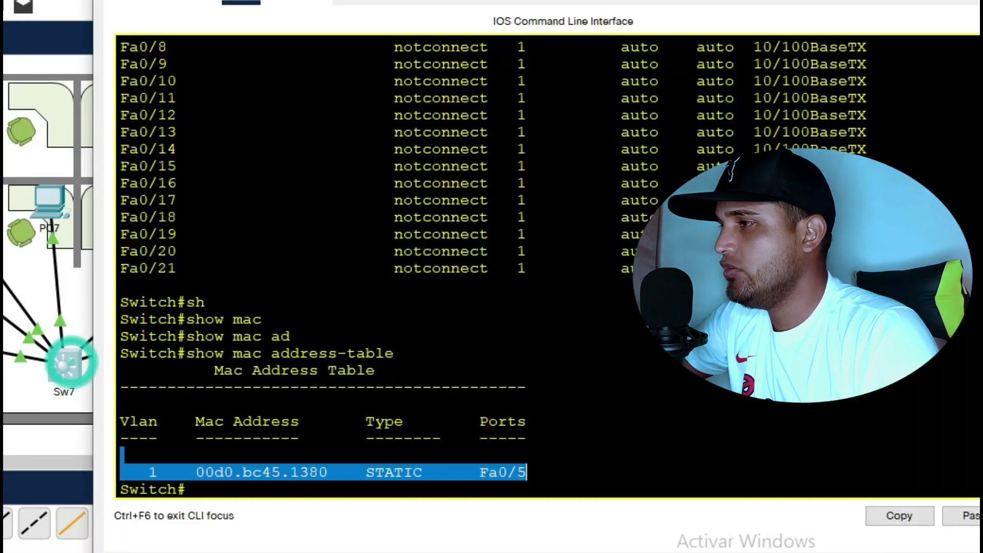
click(202, 492)
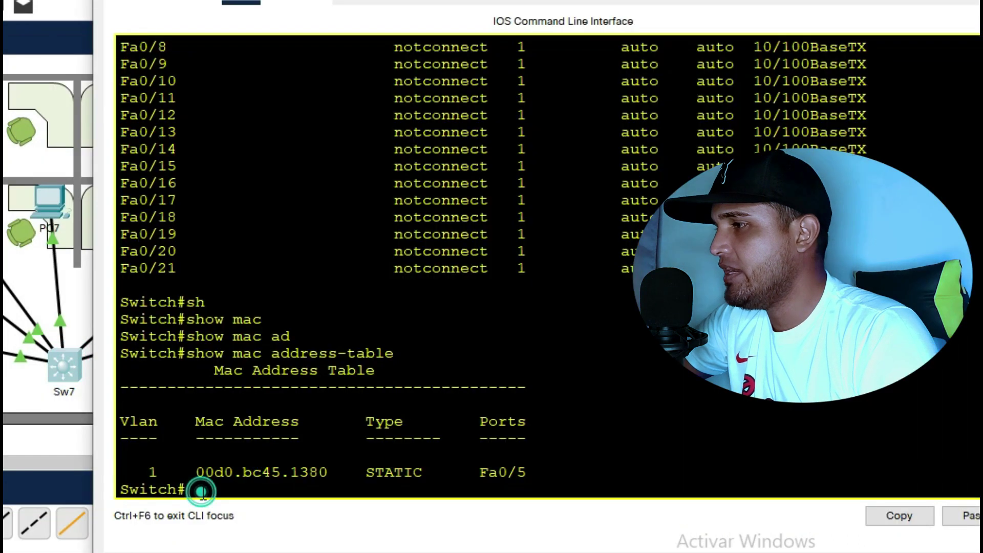
key(Up)
key(Return)
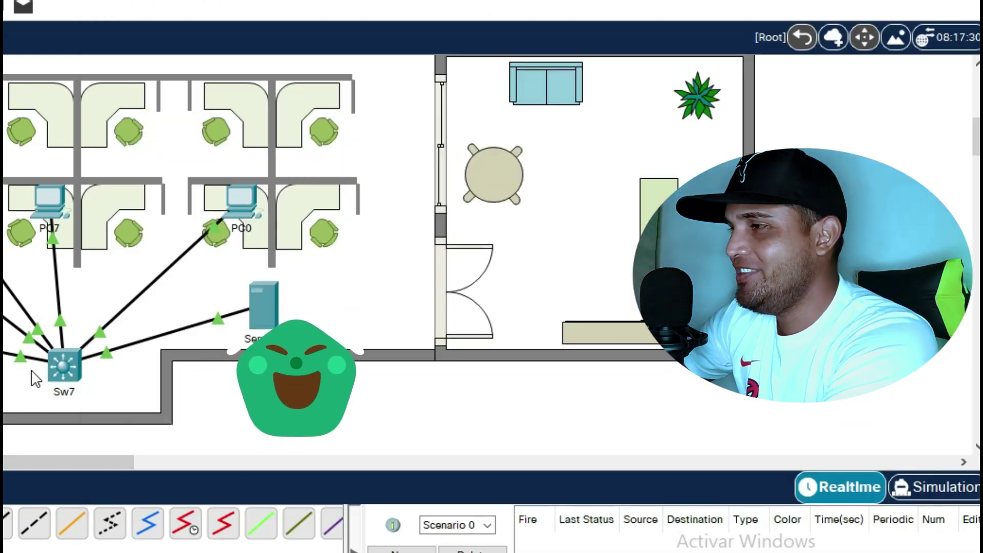
mouse_move(34, 372)
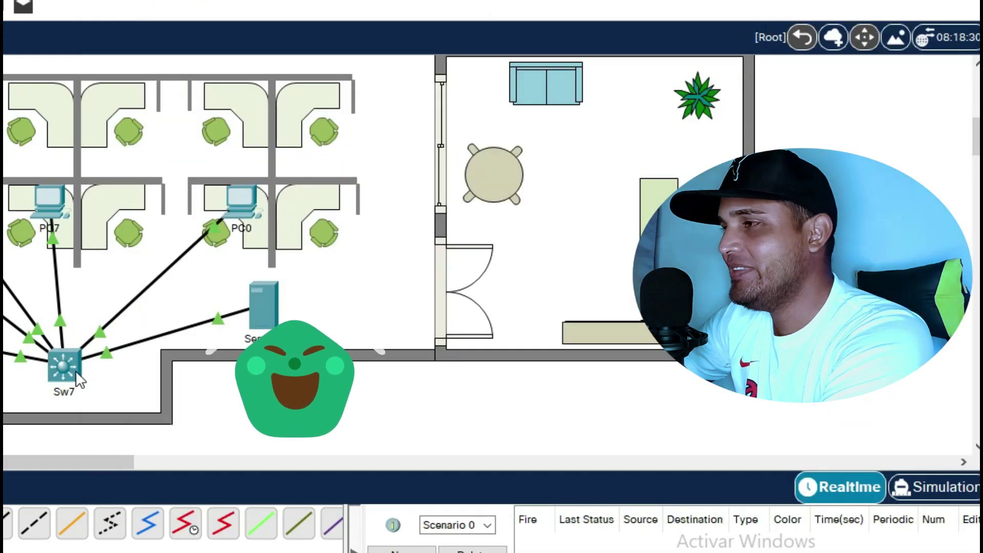
click(74, 370)
drag(551, 466, 122, 456)
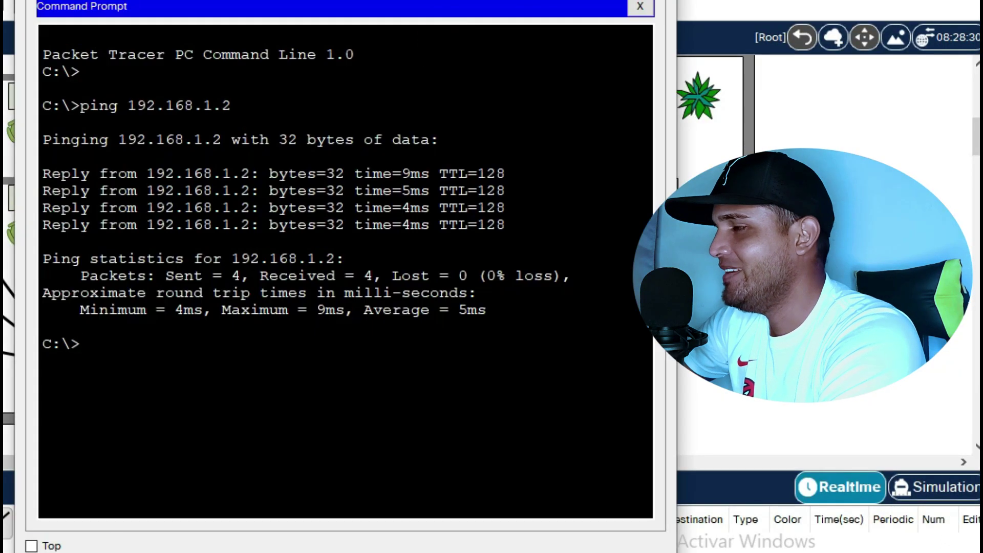
Ping 192.168.1.3 from the PC and redisplay the MAC address table on Sw7.
text(ping 192.168.1.3)
key(Return)
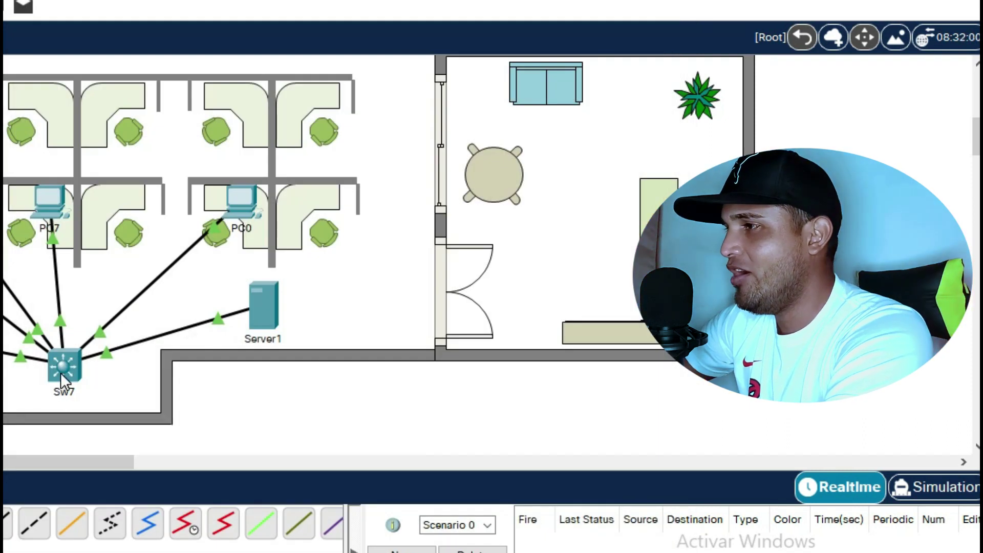
click(61, 373)
click(204, 491)
key(Up)
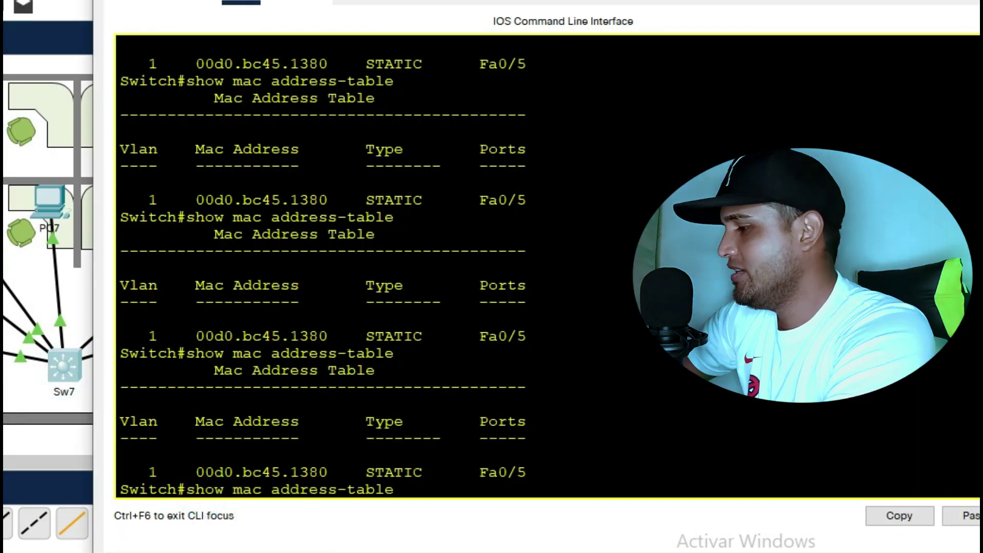
key(Return)
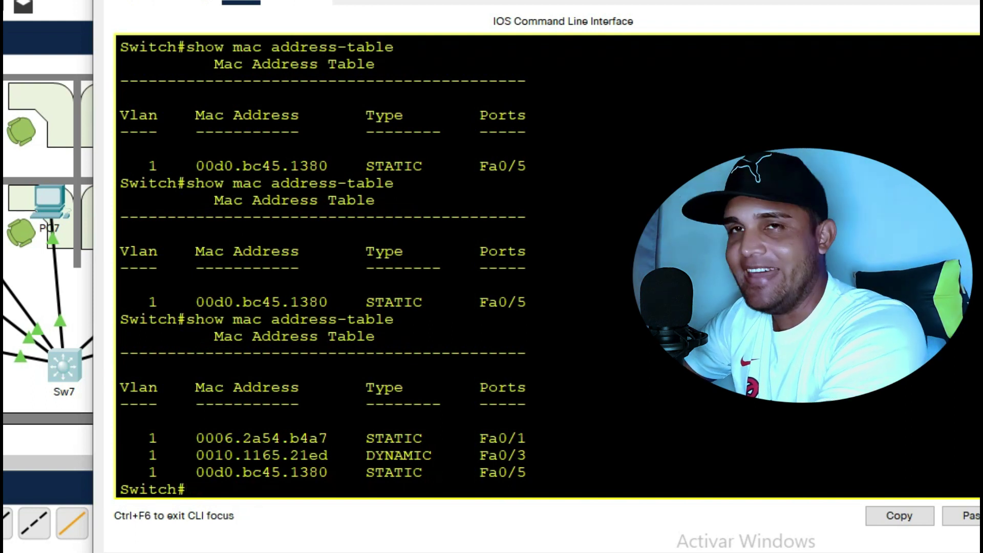
Compare the Fa0/1, Fa0/3 and Fa0/5 entries in the refreshed MAC address table.
drag(533, 456, 168, 457)
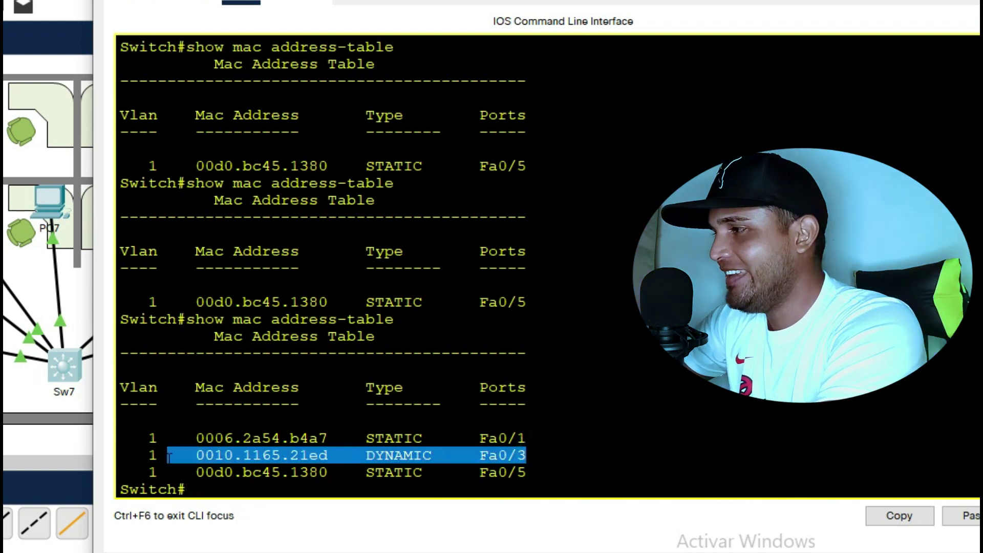
click(543, 441)
drag(535, 438, 206, 439)
drag(531, 455, 238, 472)
click(538, 468)
click(533, 470)
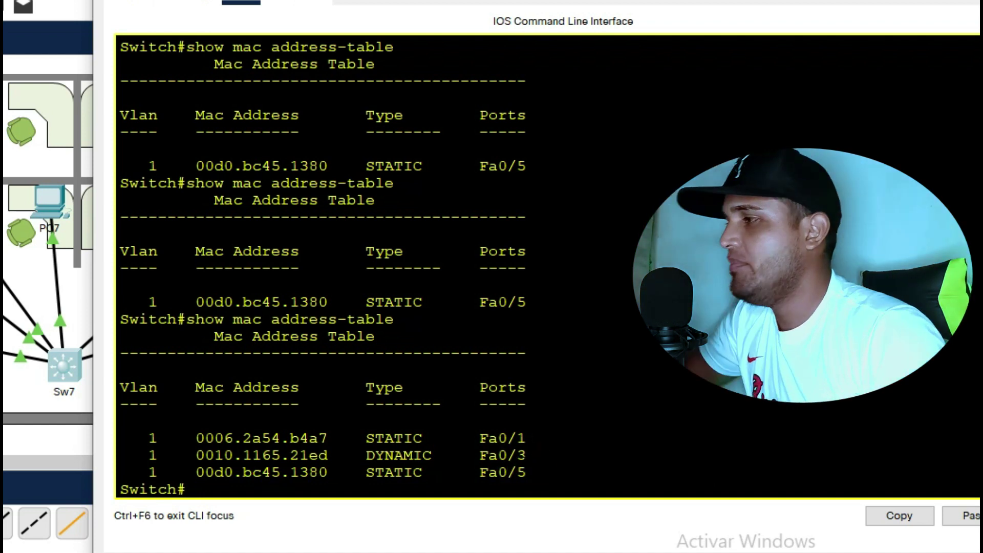
click(542, 473)
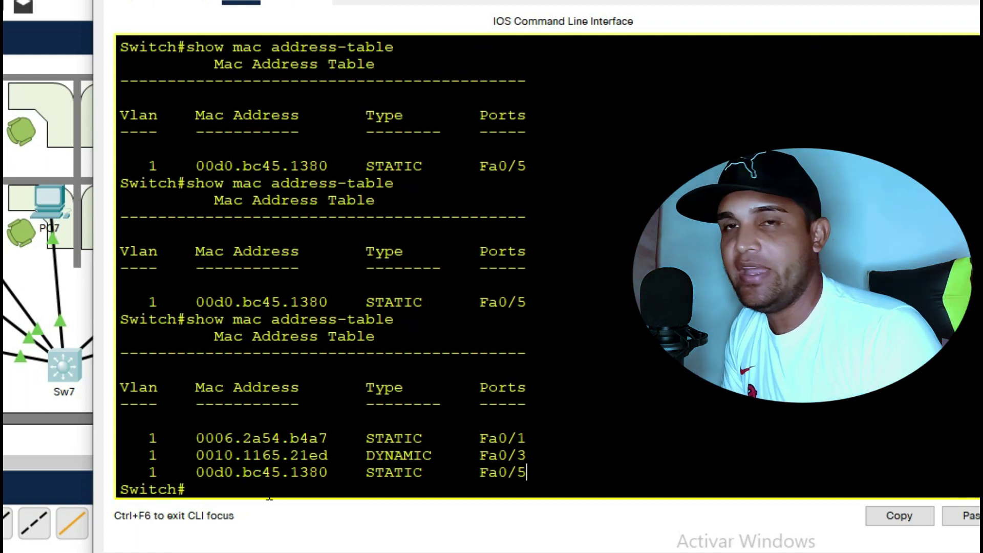
click(213, 488)
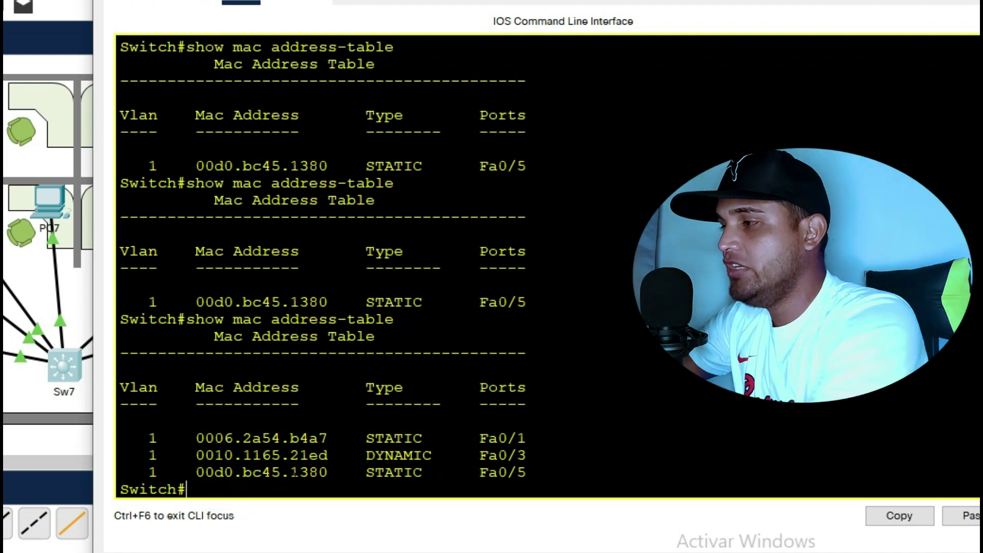
Display the running configuration and examine the port-security settings of FastEthernet0/1 and FastEthernet0/5, including the fixed MAC address on FastEthernet0/5.
text(sh)
key(Tab)
text(run)
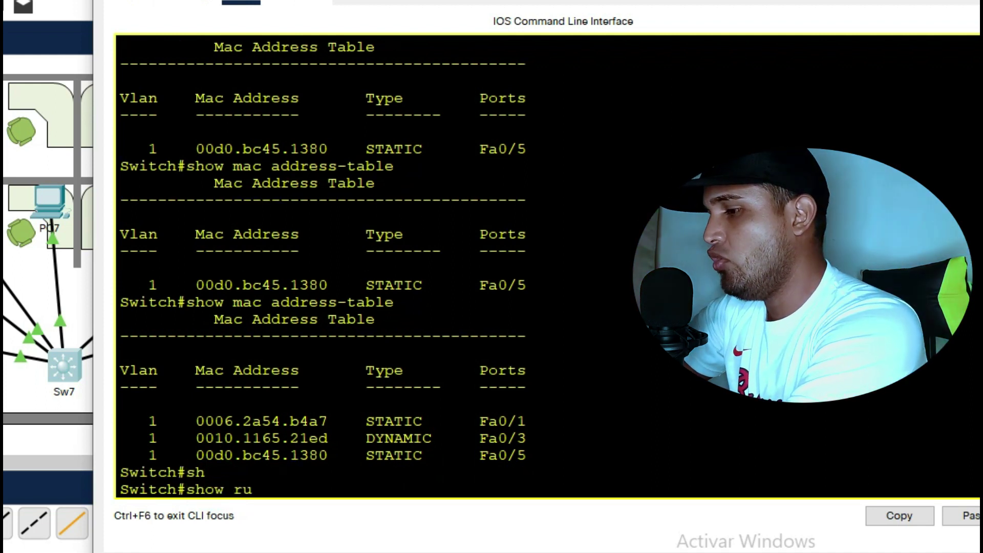
key(Tab)
key(Return)
key(Return)
key(Return)
key(Return)
key(Return)
key(Return)
key(Return)
key(Return)
key(Return)
key(Return)
key(Return)
key(Return)
key(Return)
key(Return)
key(Return)
key(Return)
key(Return)
key(Return)
key(Return)
key(Return)
key(Return)
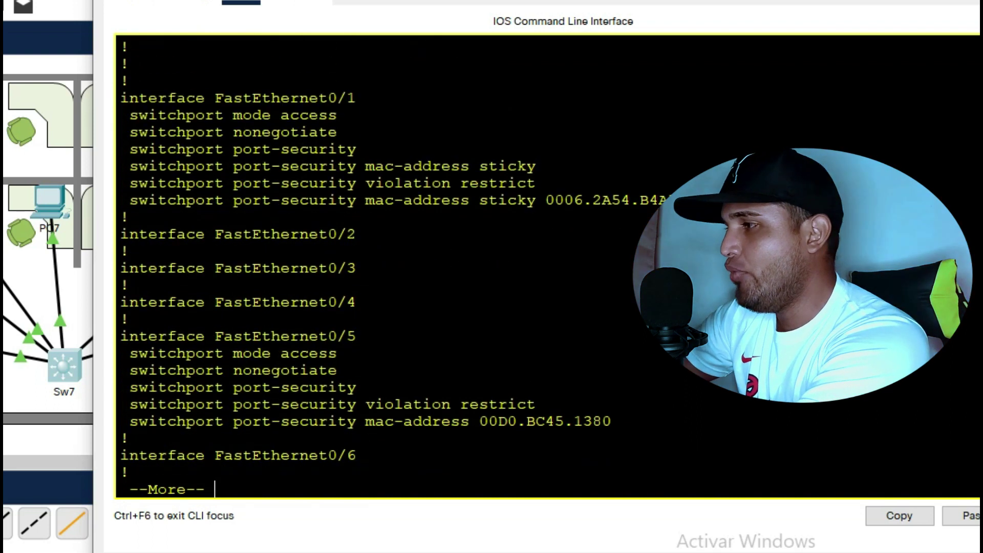
key(Return)
key(Return)
key(Return)
drag(615, 371, 120, 370)
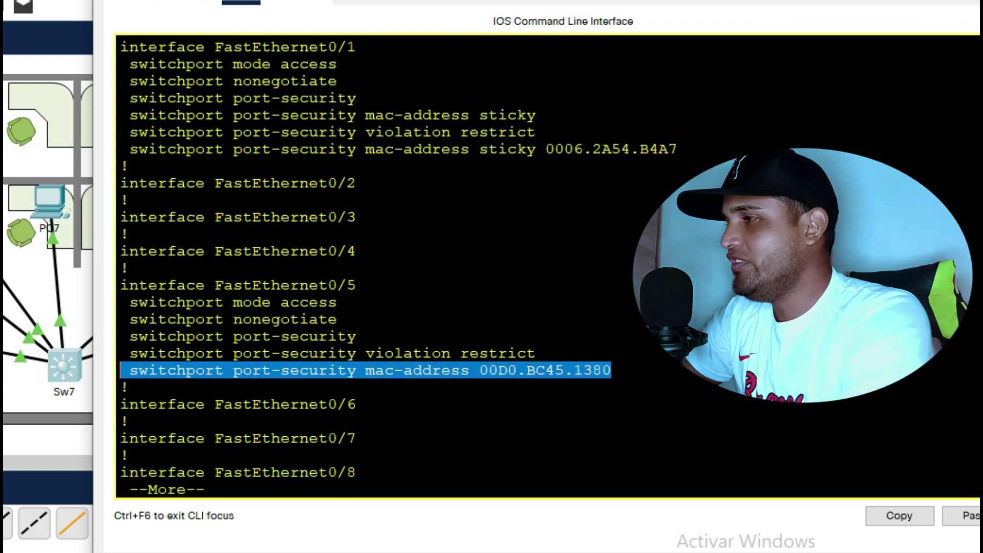
click(246, 487)
key(Return)
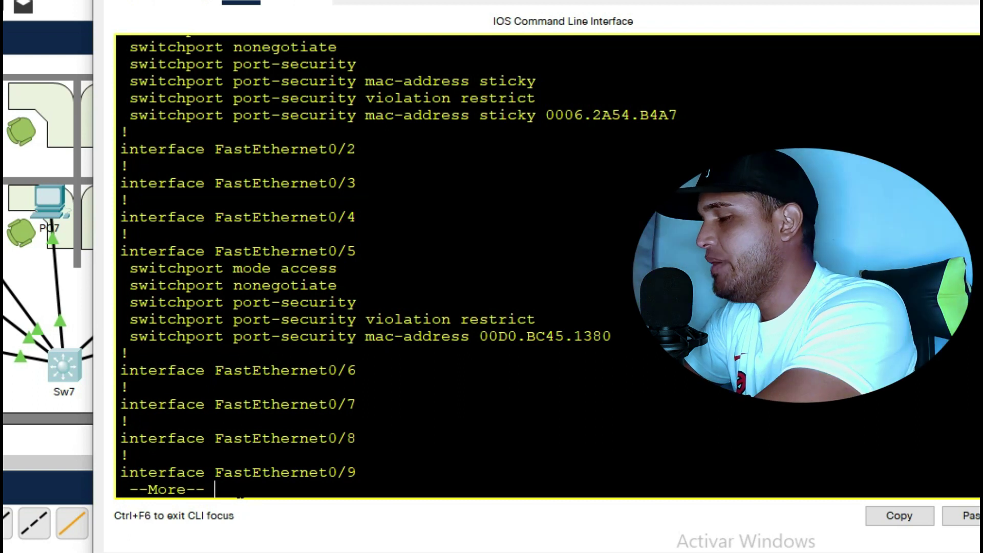
Leave the configuration listing, enter configuration mode for interface f0/5 and remove its fixed port-security MAC address 00D0.BC45.1380.
text(qconf t)
key(Return)
text(int)
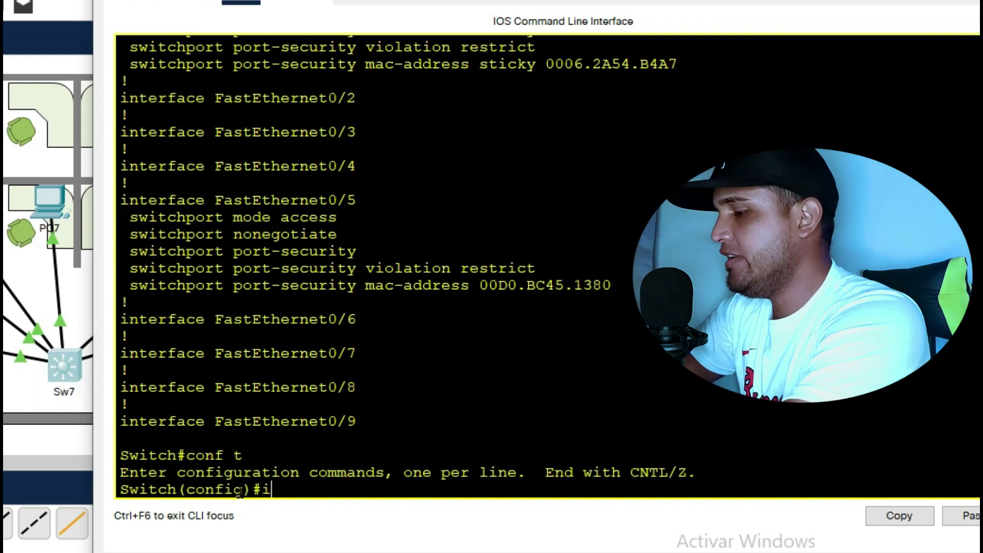
key(Tab)
text(f0/5)
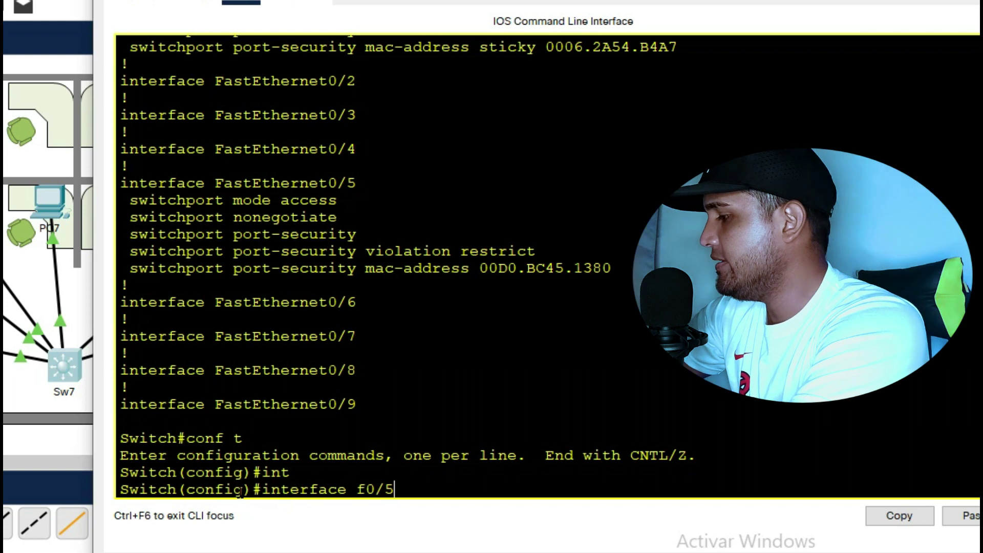
key(Return)
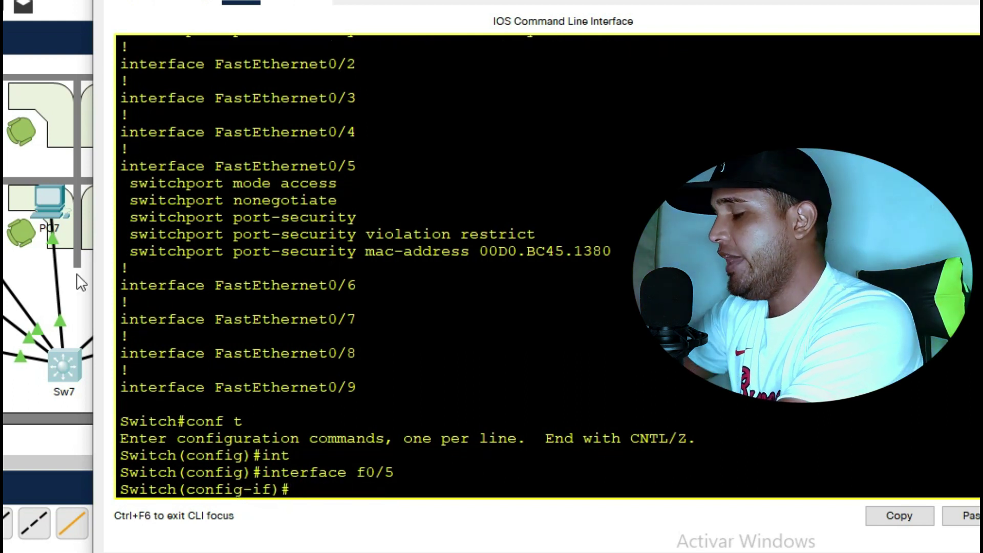
drag(131, 251, 612, 251)
key(ctrl+c)
click(302, 489)
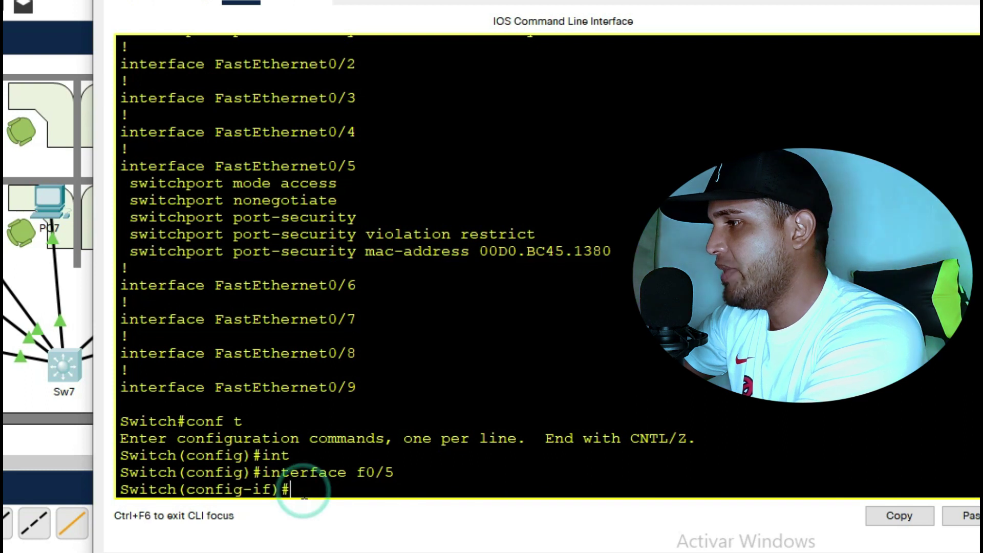
text(no)
key(ctrl+v)
key(Return)
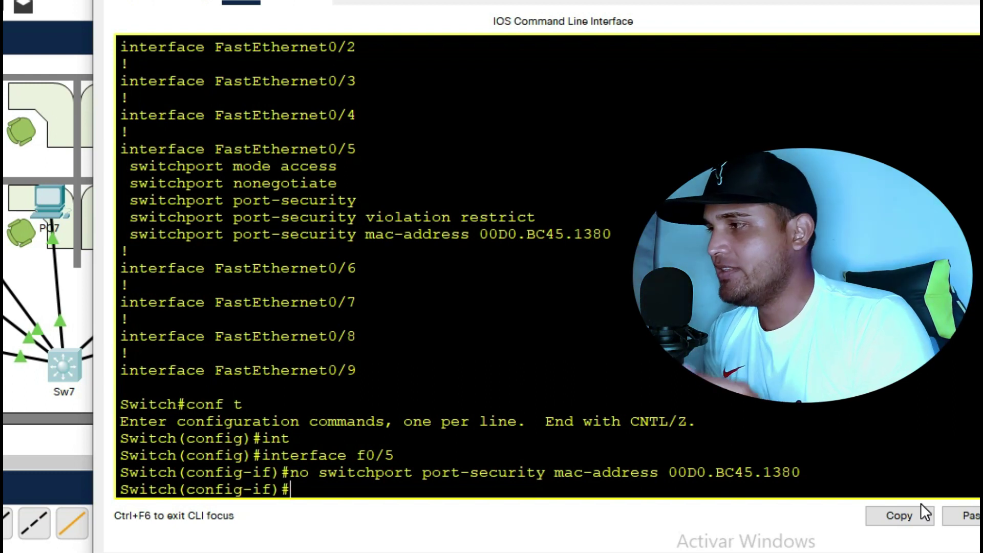
Enable sticky MAC address learning for port security on interface f0/5.
text(switchport)
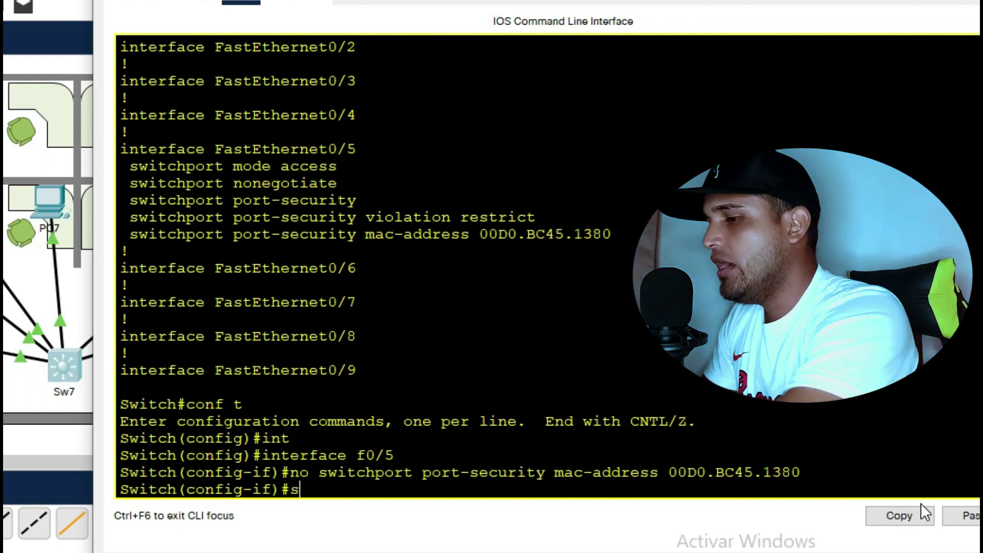
key(Tab)
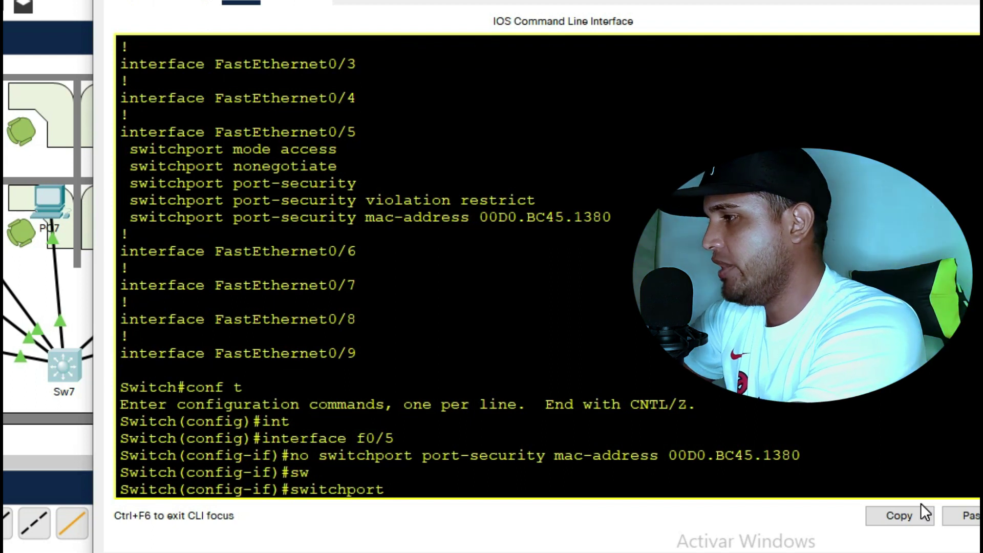
text(port-security m)
key(Tab)
text(mac)
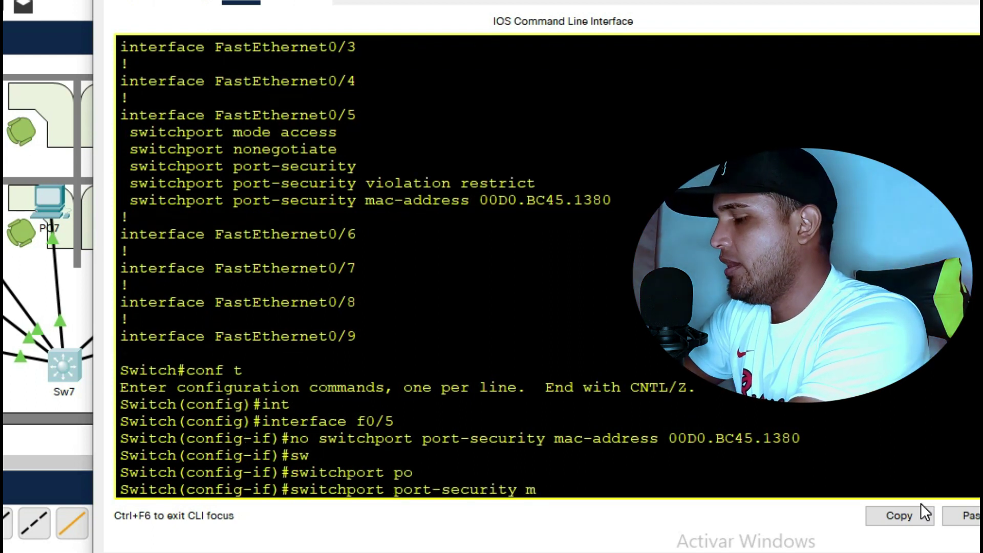
key(Tab)
text(st)
key(Tab)
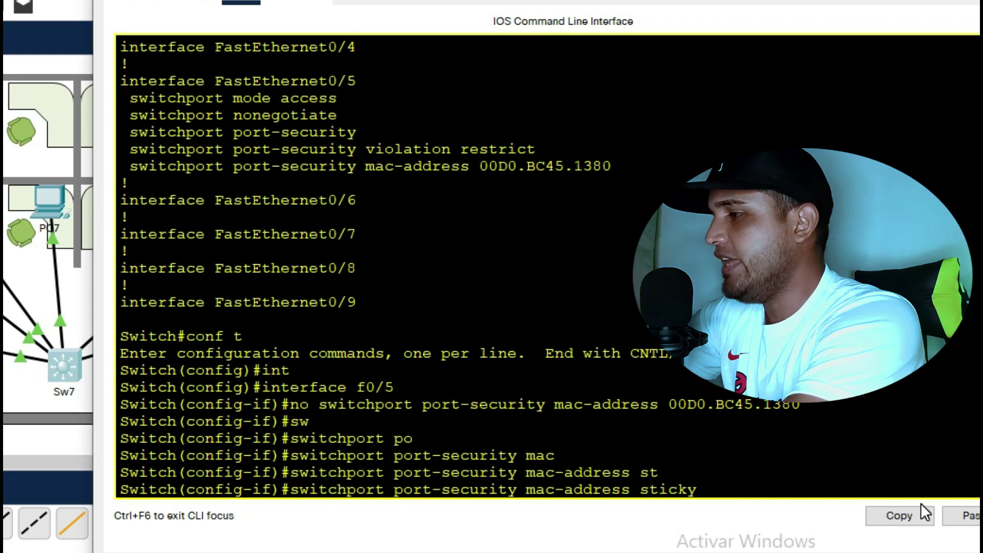
key(Return)
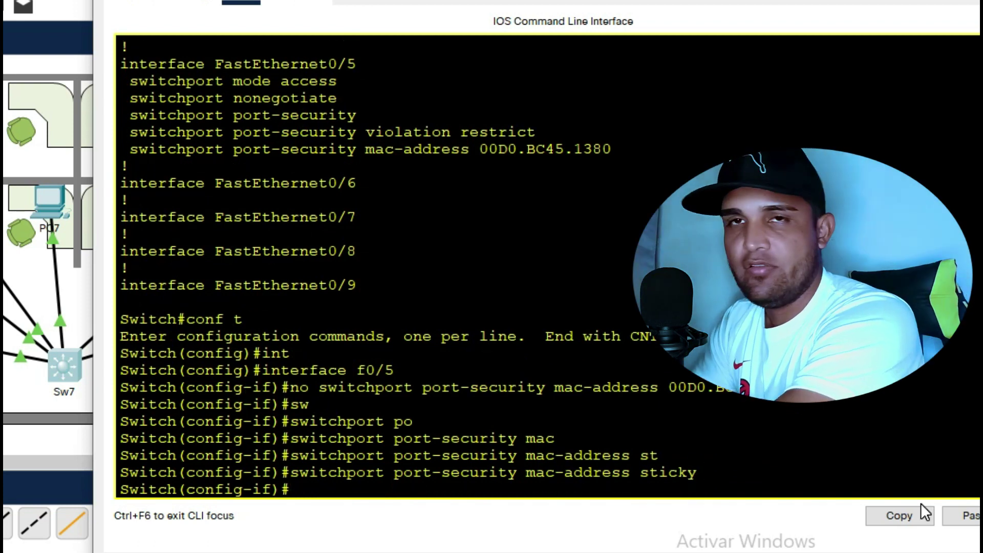
Set the port-security maximum on interface f0/5 to 1 MAC address.
text(sw)
key(Tab)
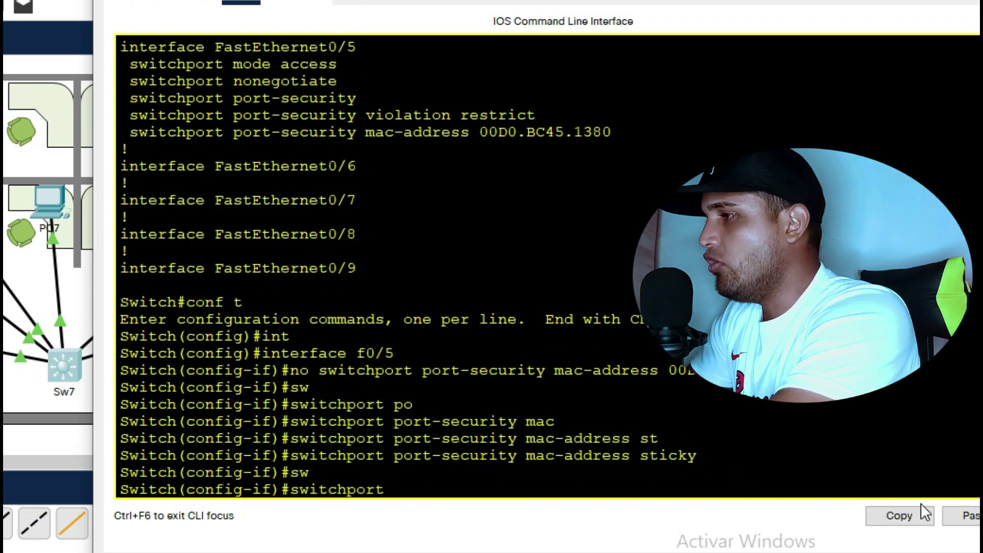
text(po)
key(Tab)
text(max)
key(Tab)
text(1)
key(Return)
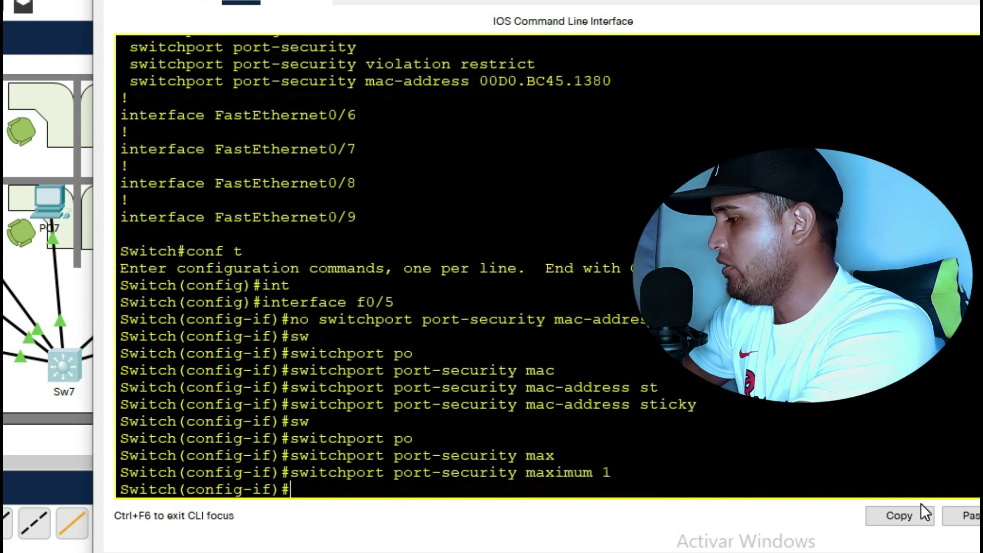
text(sw)
key(Tab)
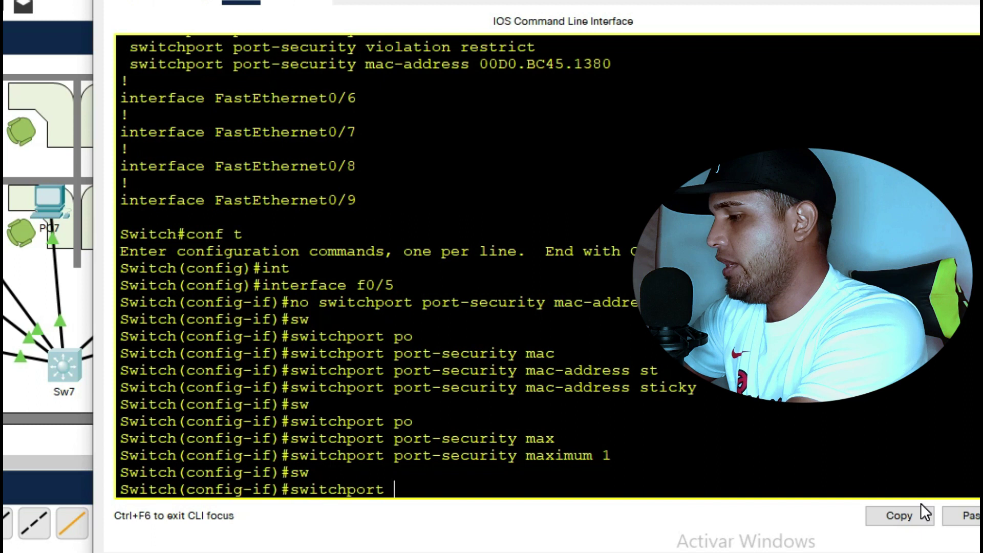
text(po)
key(Tab)
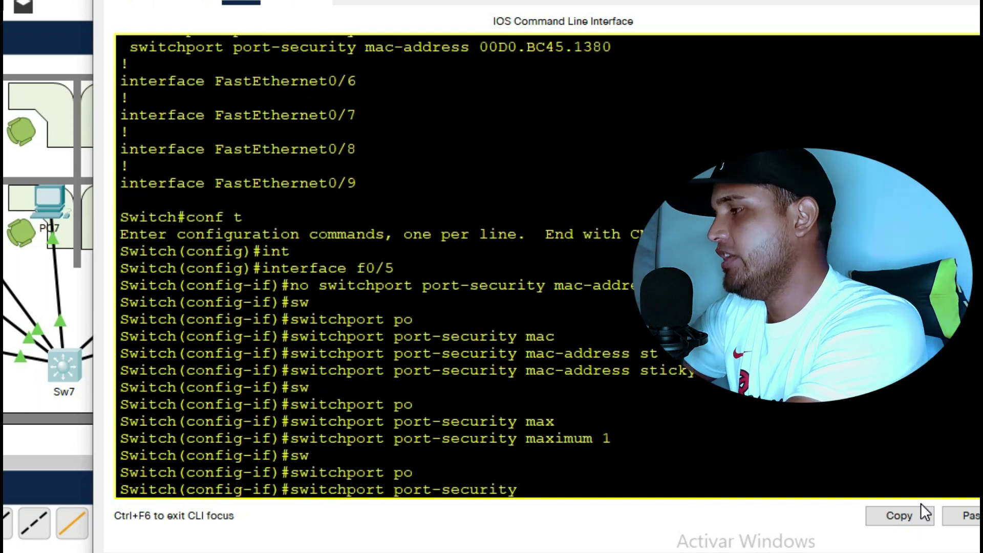
key(BackSpace)
key(BackSpace)
key(BackSpace)
key(BackSpace)
key(BackSpace)
key(BackSpace)
key(BackSpace)
key(BackSpace)
key(BackSpace)
key(BackSpace)
key(BackSpace)
key(BackSpace)
key(BackSpace)
key(BackSpace)
key(BackSpace)
key(BackSpace)
key(BackSpace)
key(BackSpace)
key(BackSpace)
key(BackSpace)
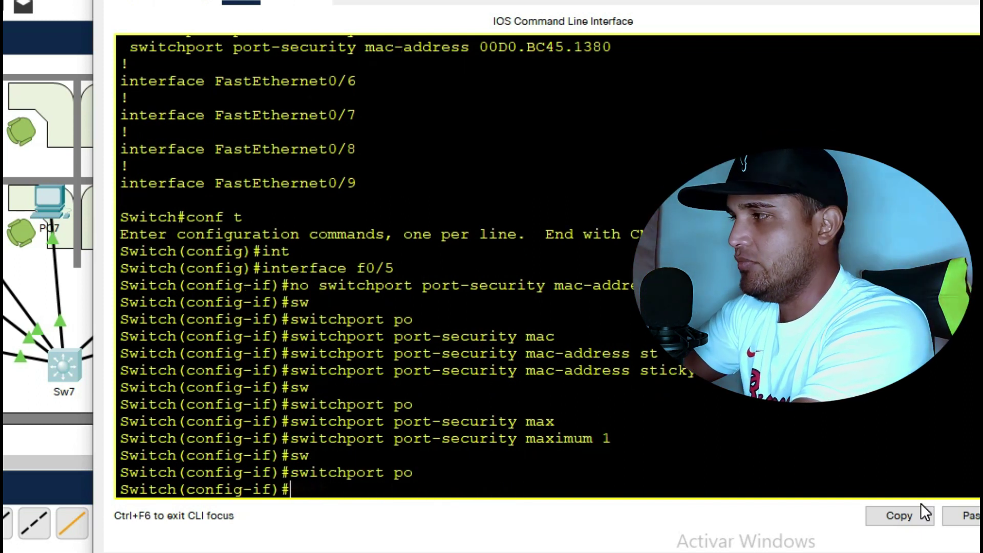
Set the port-security violation mode on interface f0/5 to restrict and return to privileged EXEC mode.
text(sw)
key(Tab)
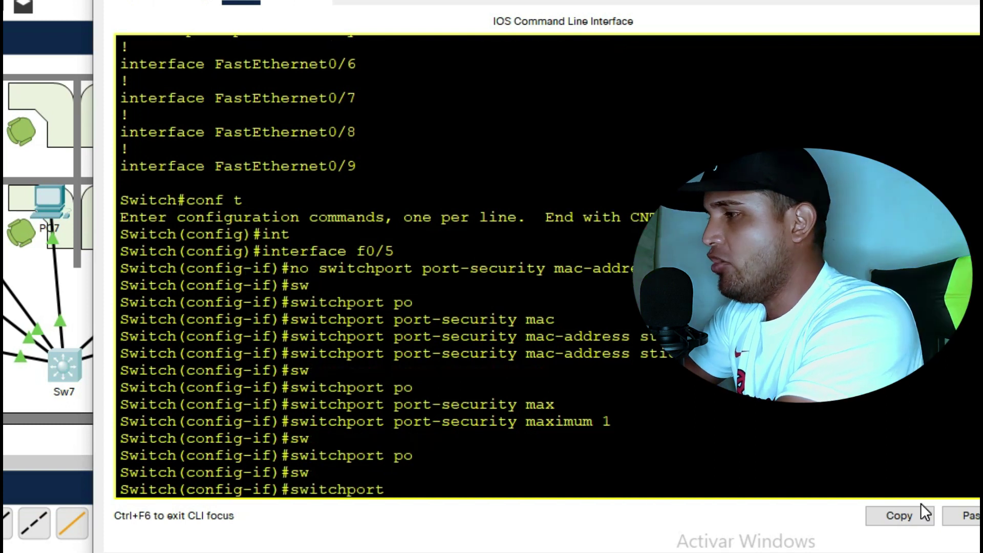
text(po)
key(Tab)
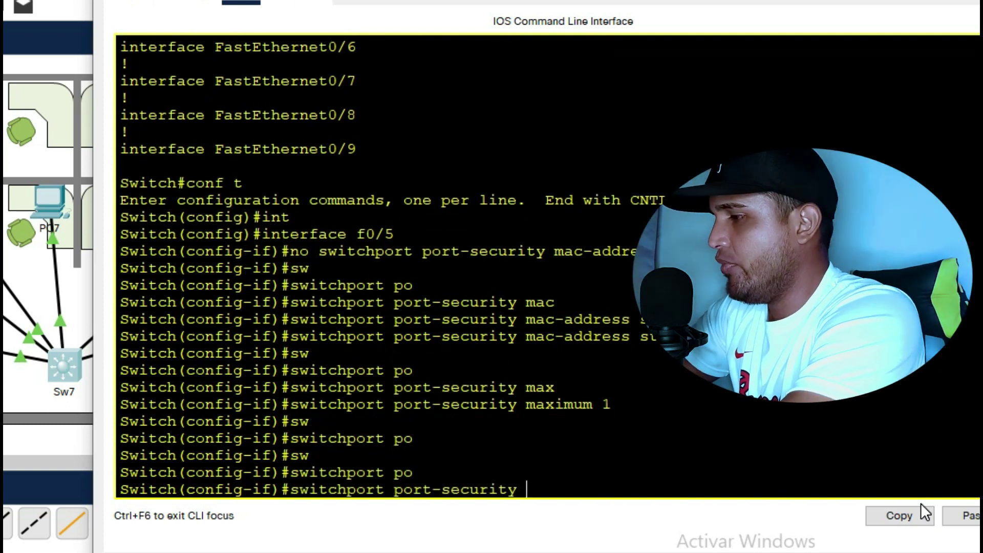
text(vi)
key(Tab)
text(re)
key(Tab)
key(Return)
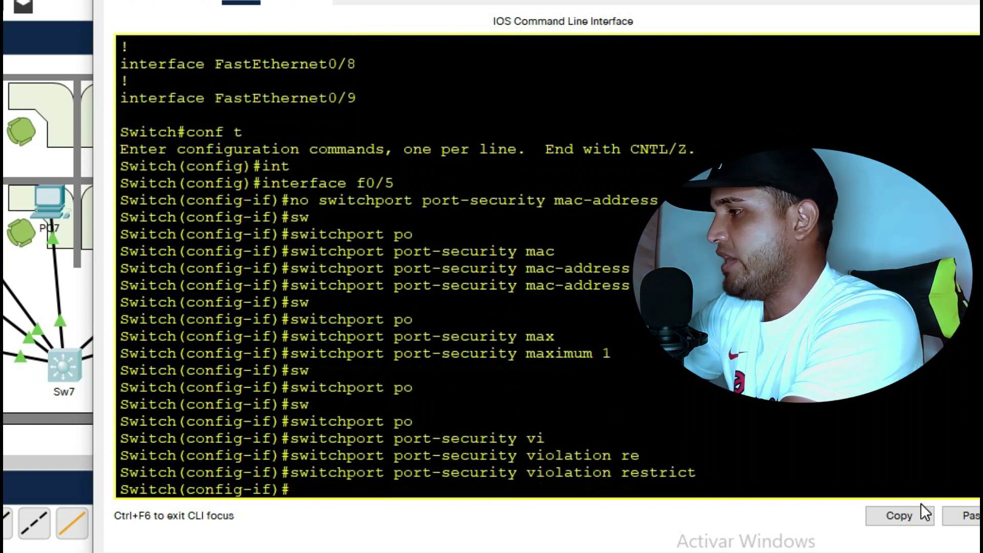
text(exit)
key(Return)
key(Return)
text(exit)
key(Return)
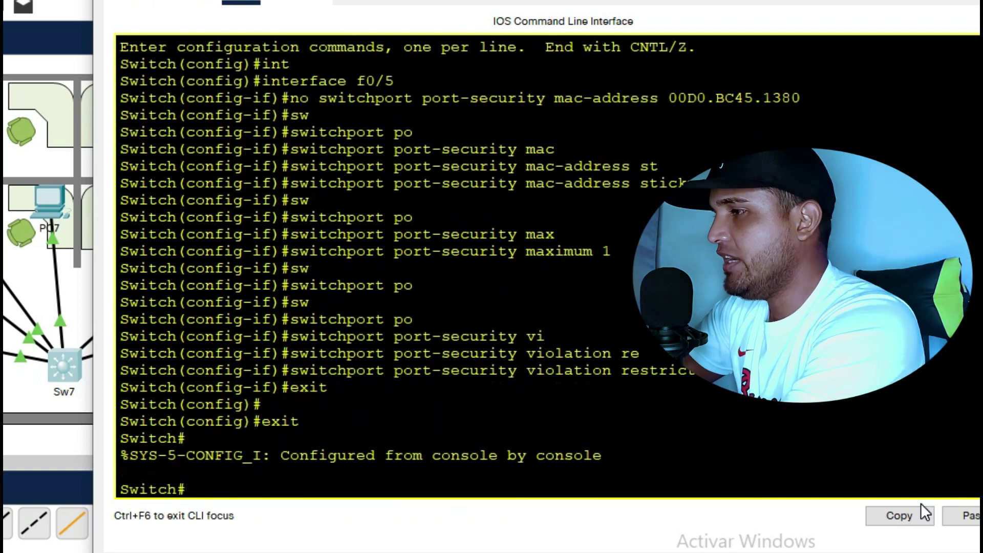
Display the running configuration and examine the sticky MAC address and violation mode lines under FastEthernet0/5.
text(sh)
key(Tab)
text(run)
key(Tab)
key(Return)
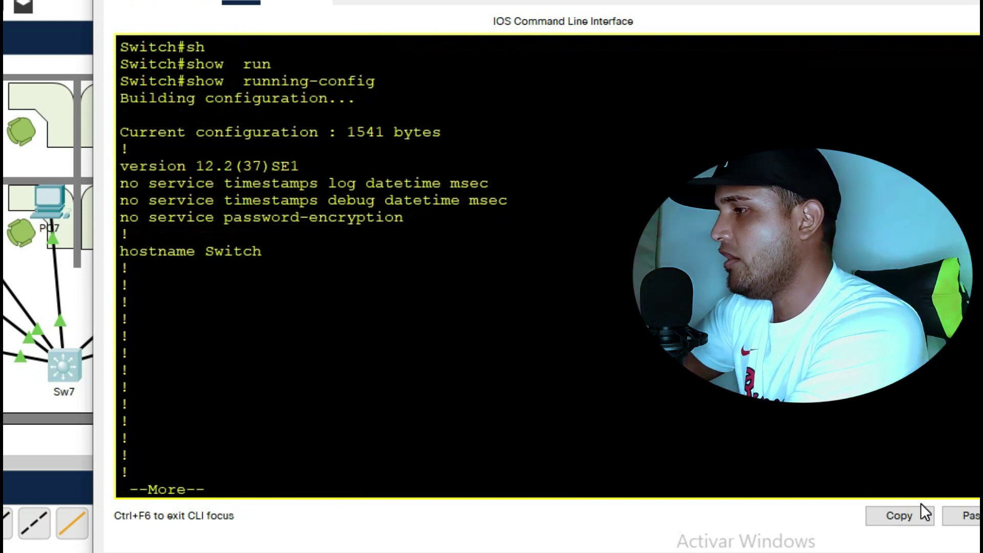
key(space)
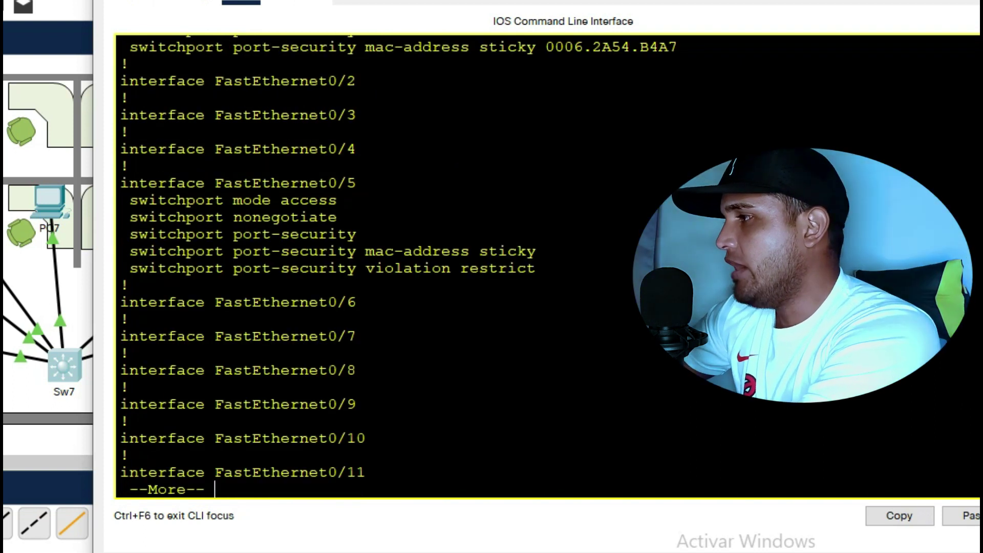
drag(544, 251, 138, 251)
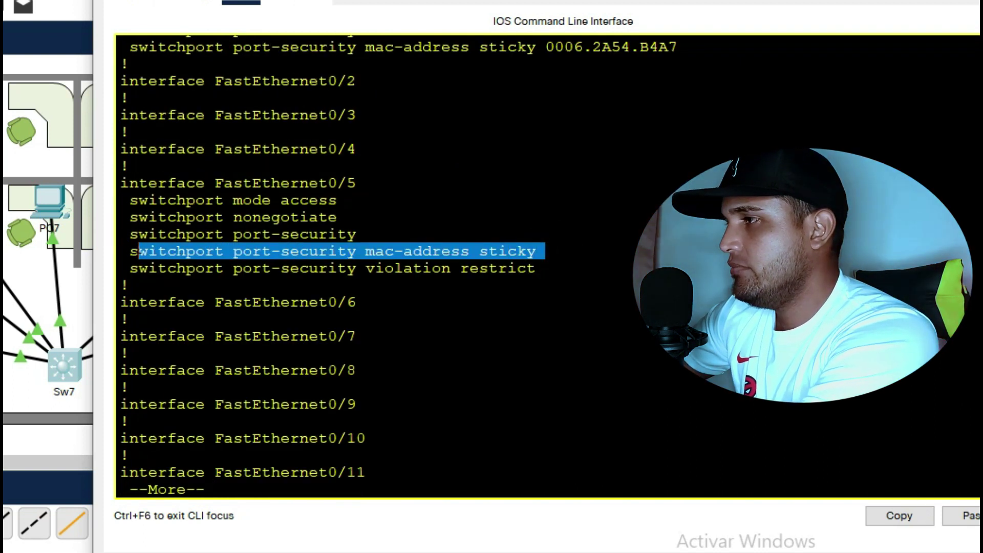
drag(545, 268, 120, 268)
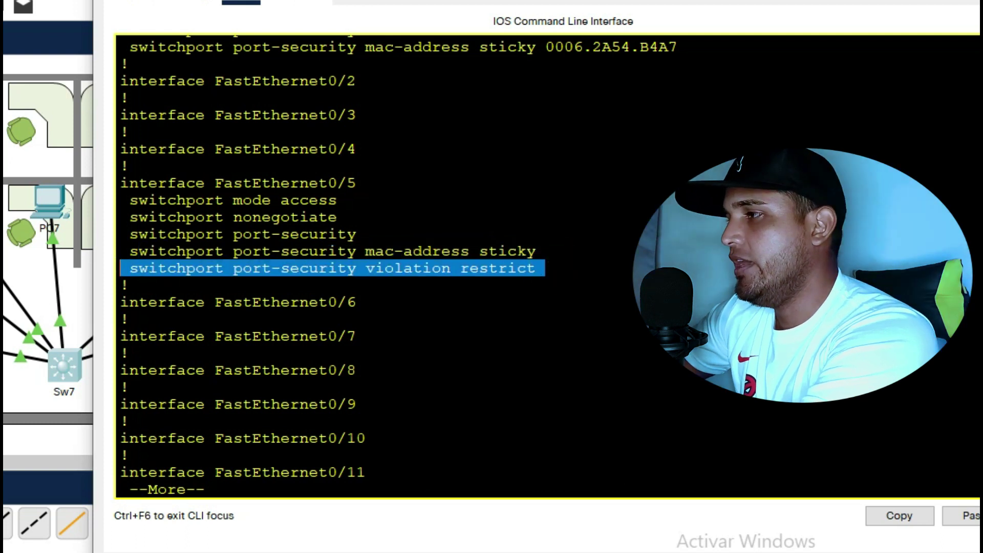